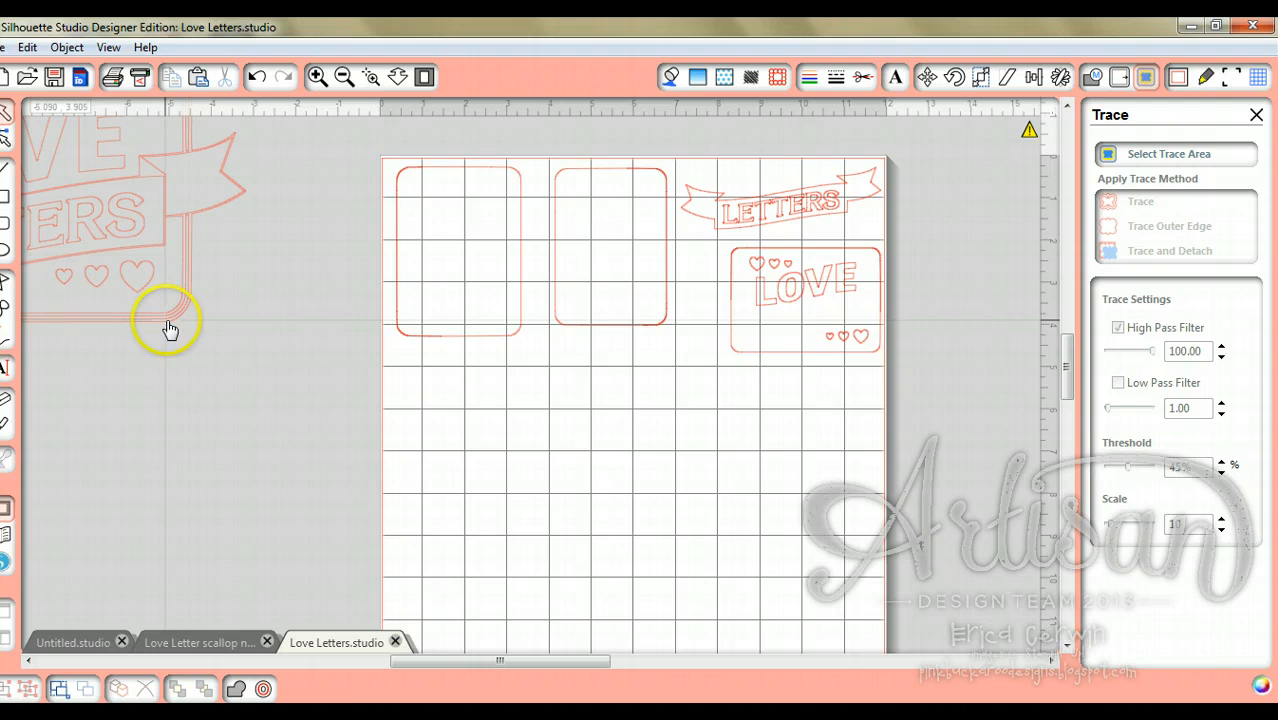
# Step: Create a new drawing and browse to the "Mailbox Love Notes - embellishments" folder to merge a file from it
pyautogui.click(7, 78)
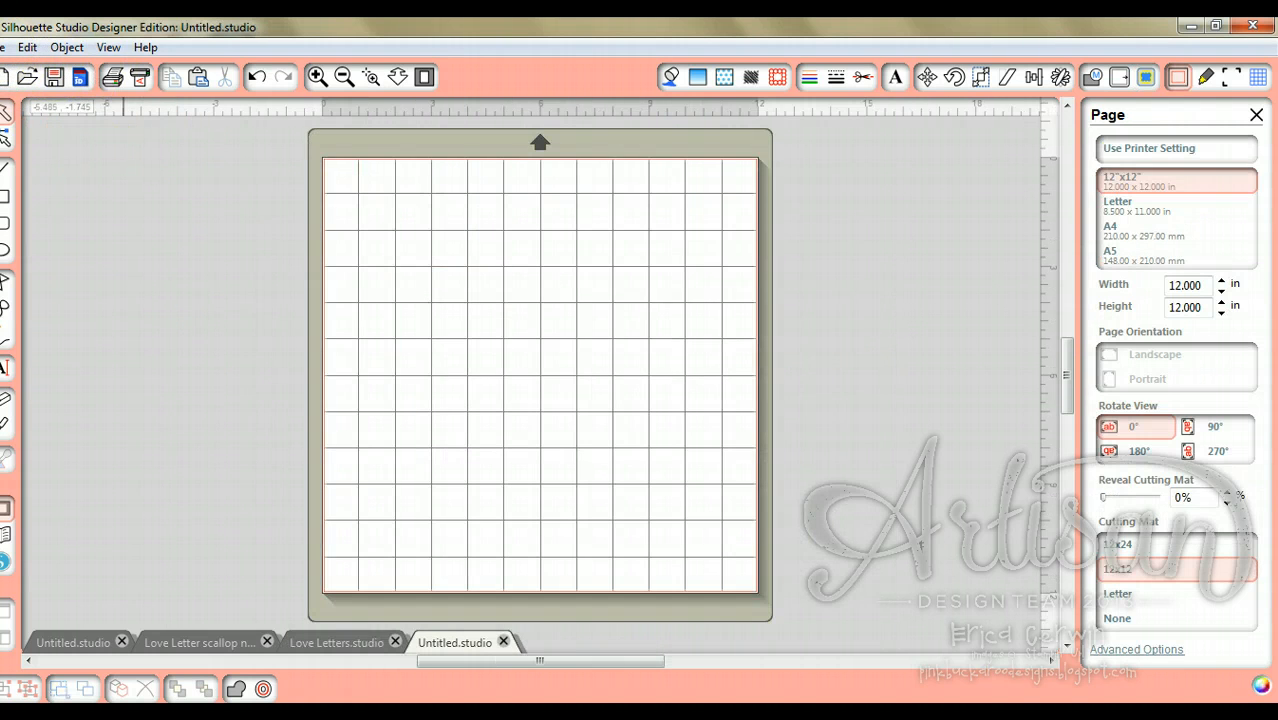
pyautogui.click(5, 47)
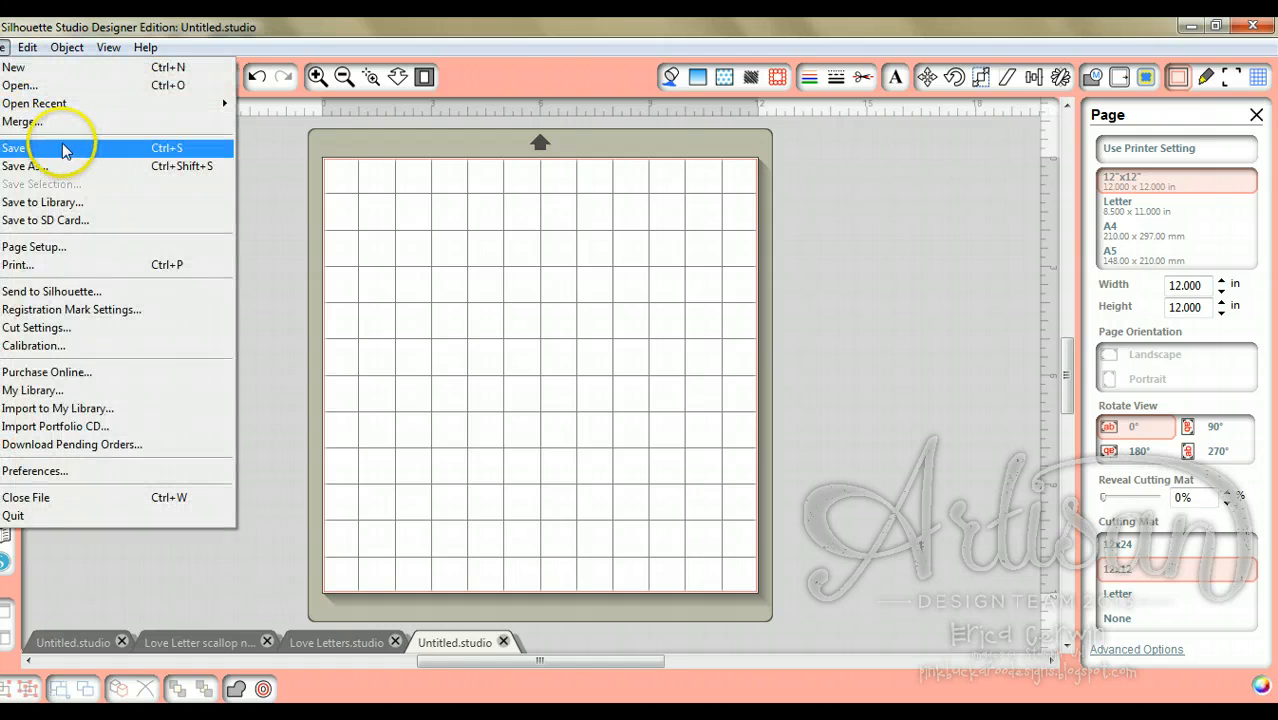
pyautogui.click(60, 124)
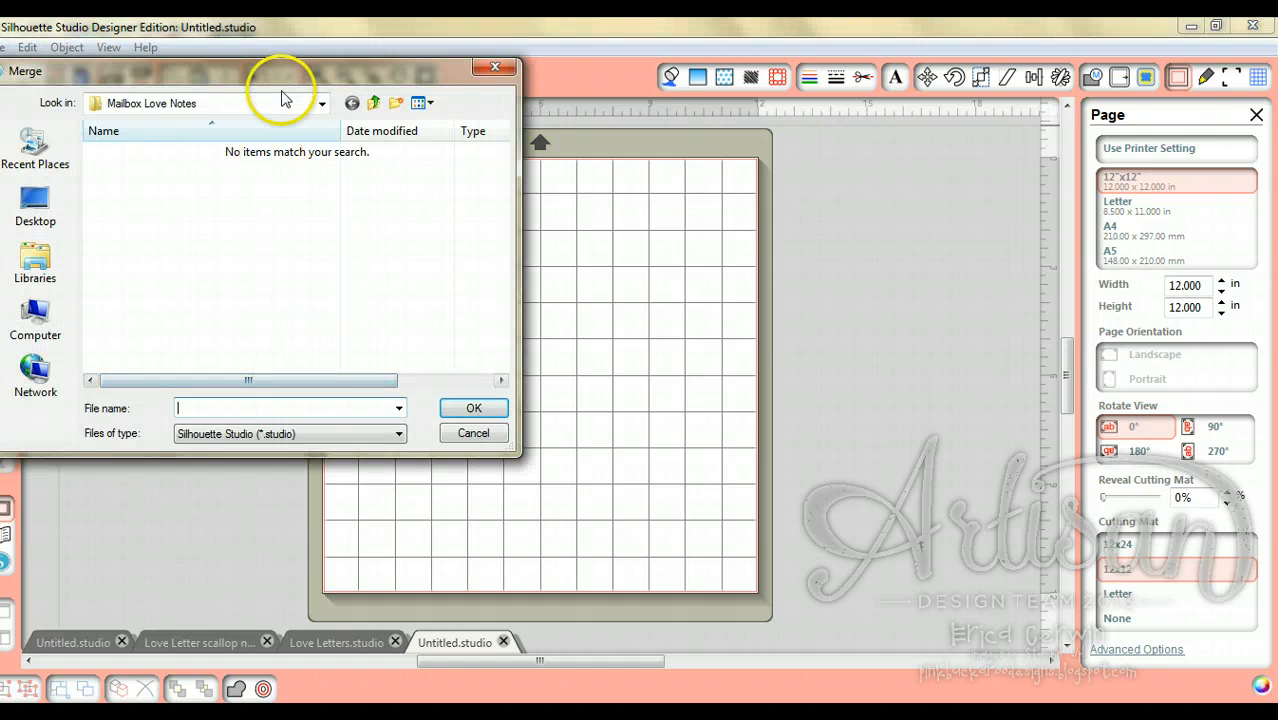
pyautogui.click(321, 104)
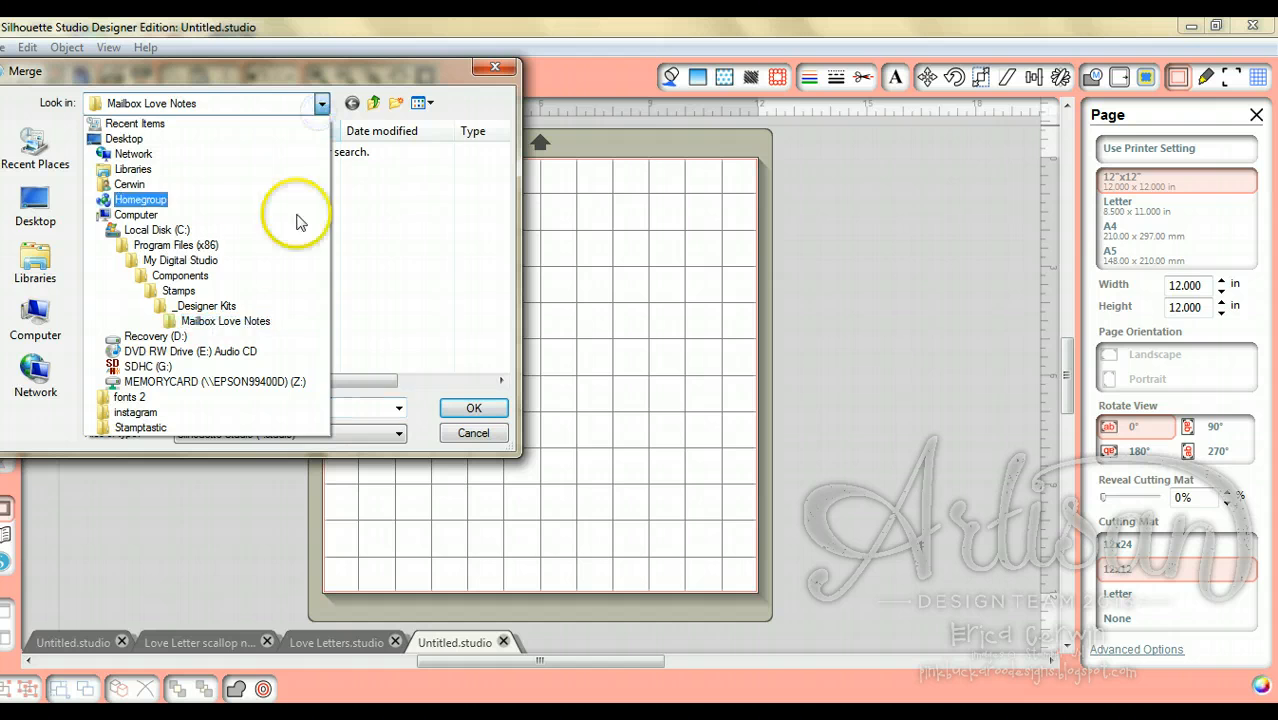
pyautogui.click(285, 276)
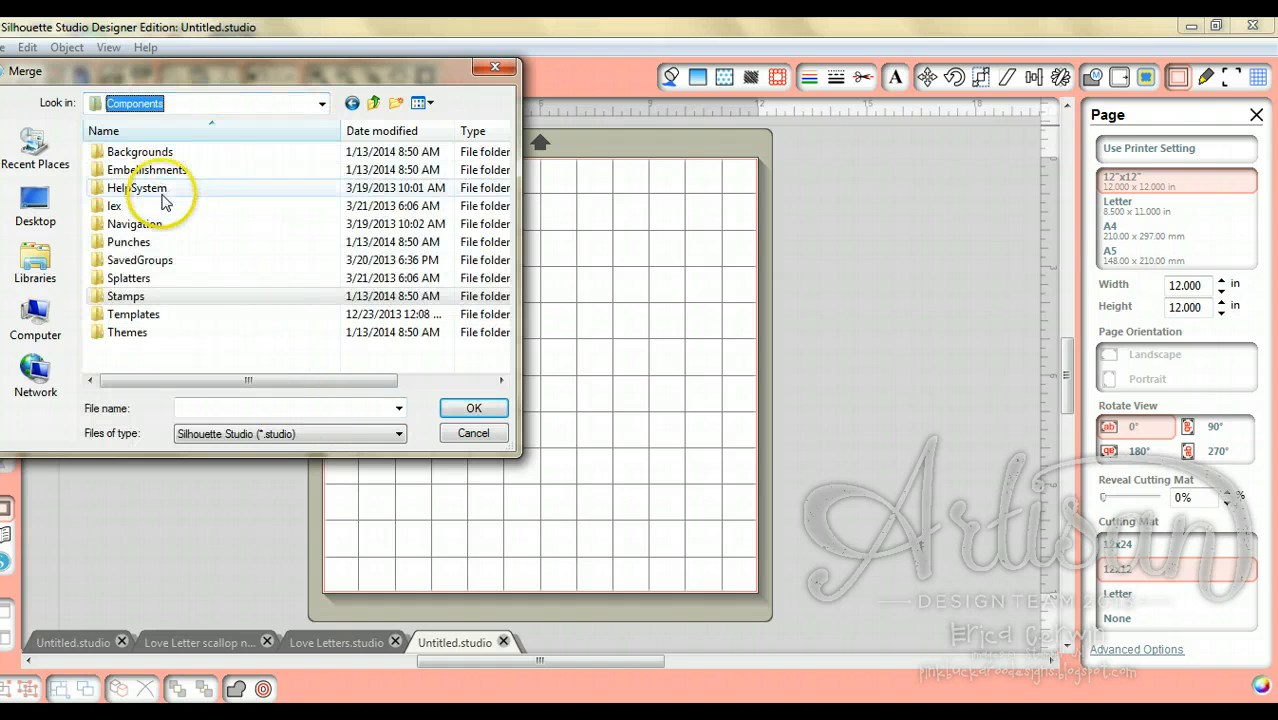
pyautogui.doubleClick(160, 170)
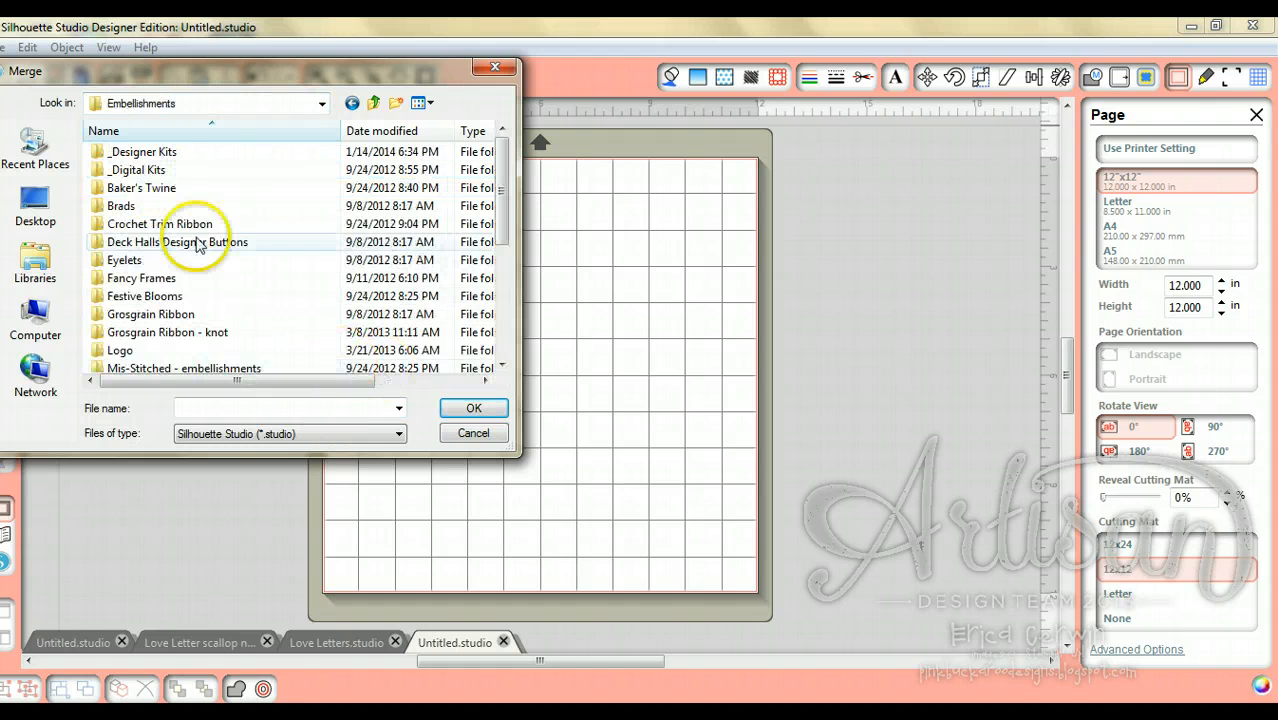
pyautogui.doubleClick(157, 155)
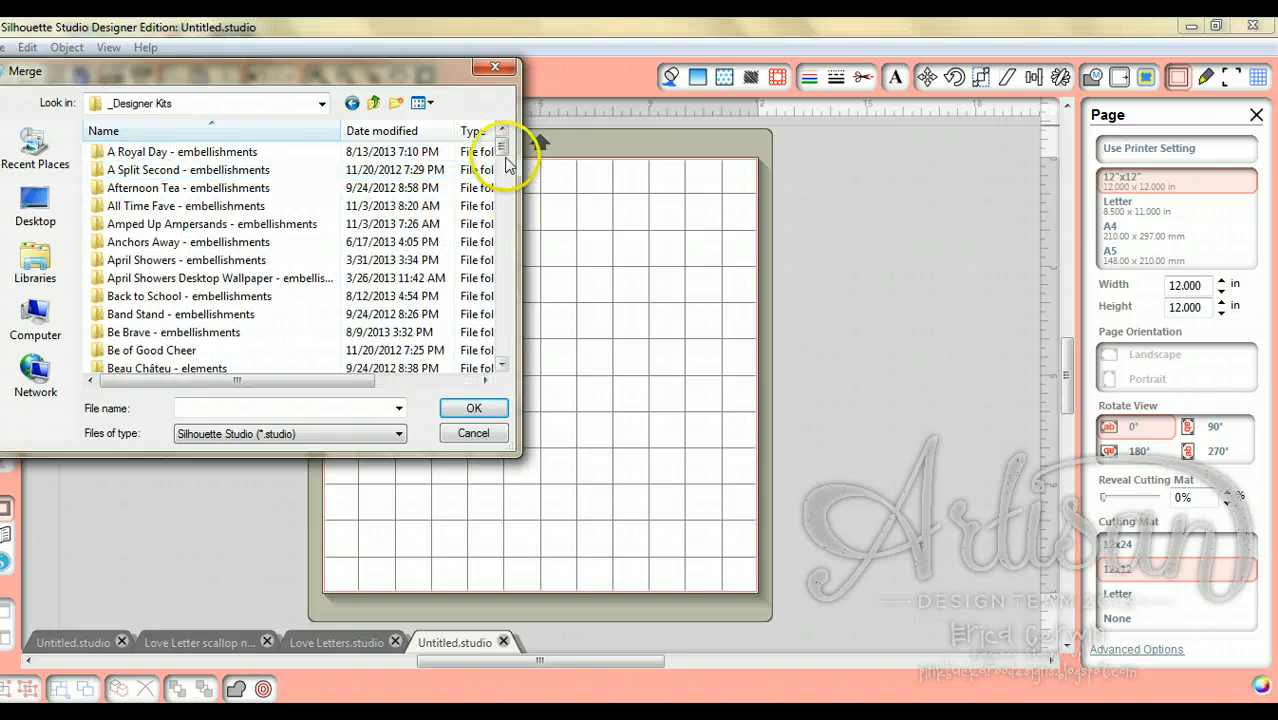
pyautogui.moveTo(505, 150); pyautogui.dragTo(501, 258)
pyautogui.doubleClick(366, 242)
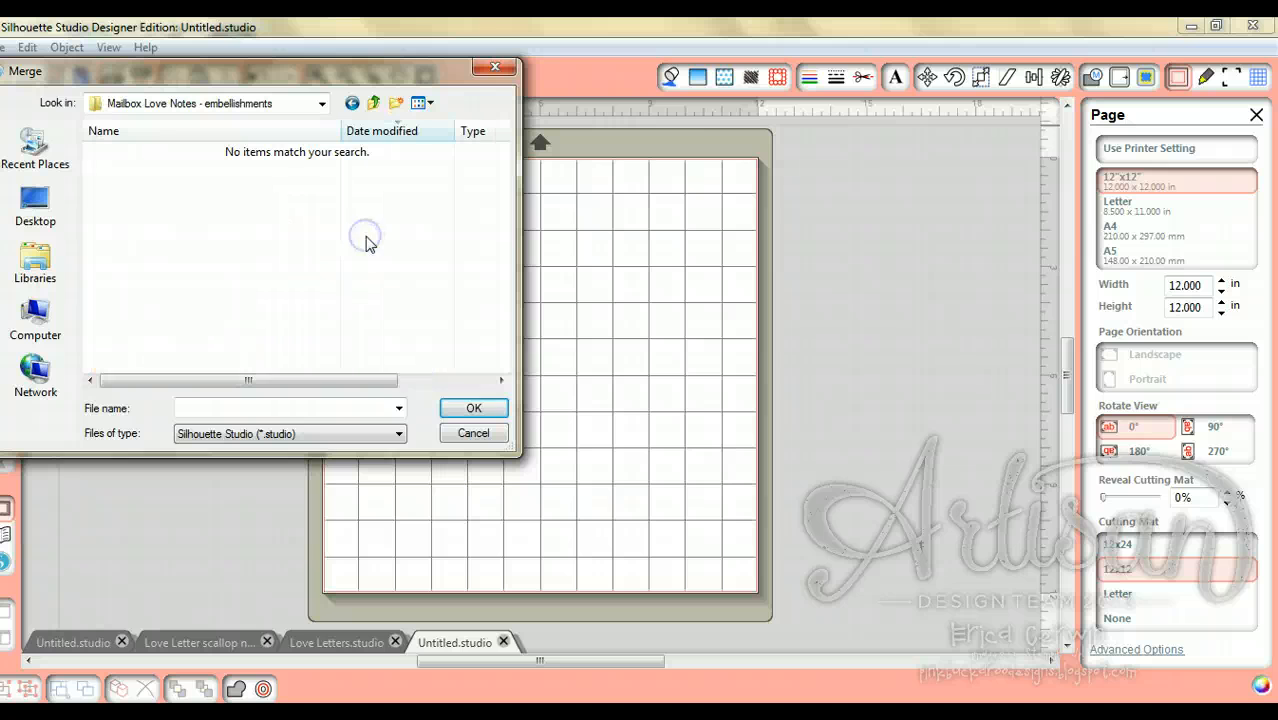
# Step: Merge the PNG image "Mailbox Love Notes - love letters" and move it slightly down on the page
pyautogui.click(397, 435)
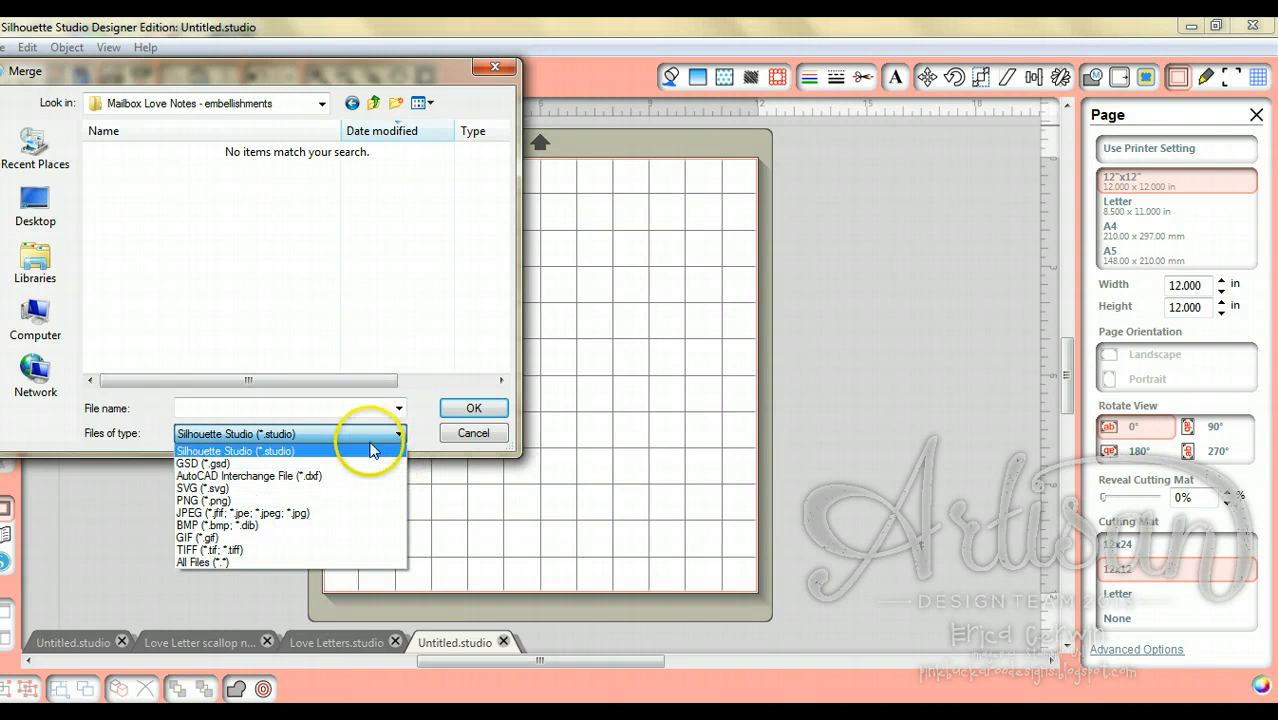
pyautogui.click(357, 507)
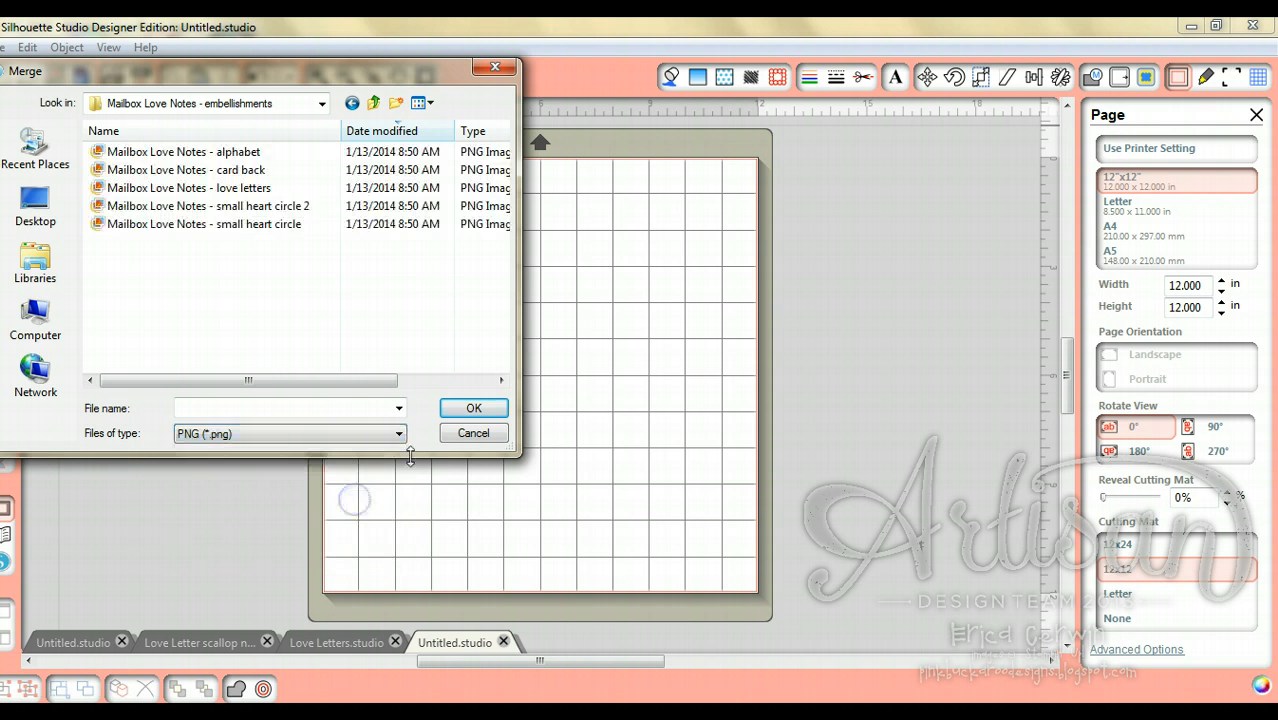
pyautogui.doubleClick(250, 188)
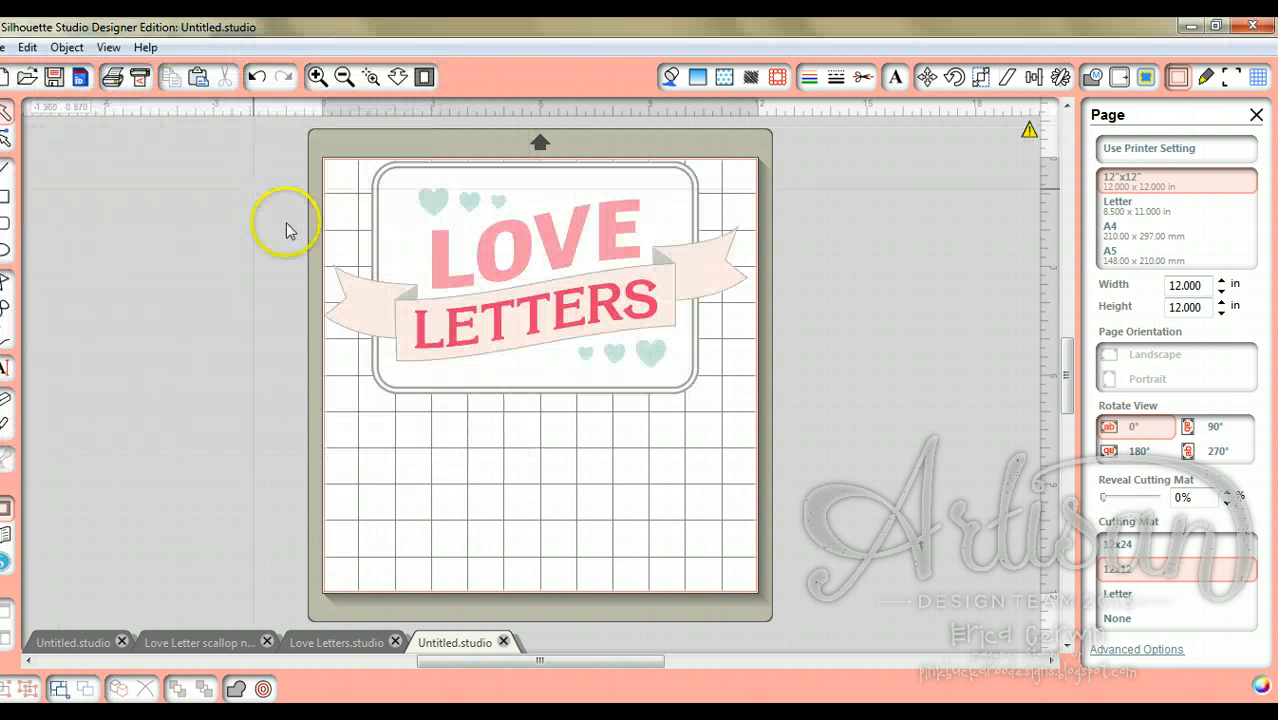
pyautogui.moveTo(500, 379); pyautogui.dragTo(503, 423)
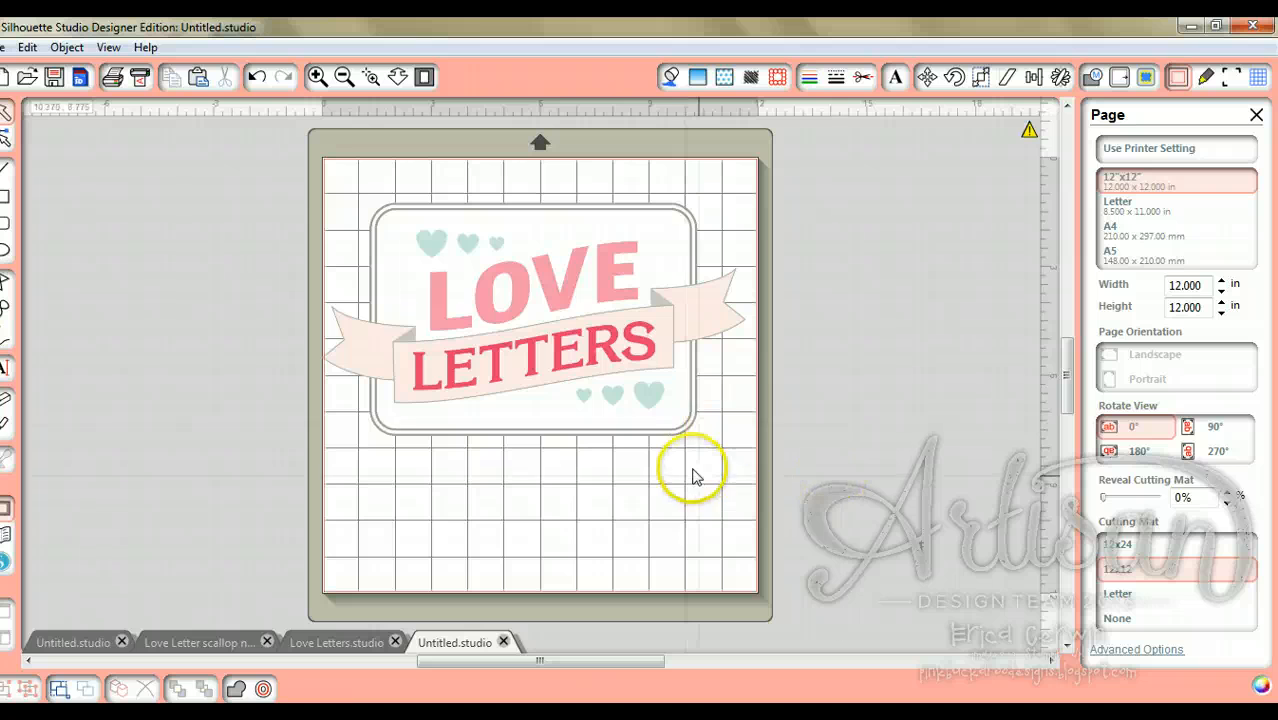
pyautogui.moveTo(676, 433); pyautogui.dragTo(686, 436)
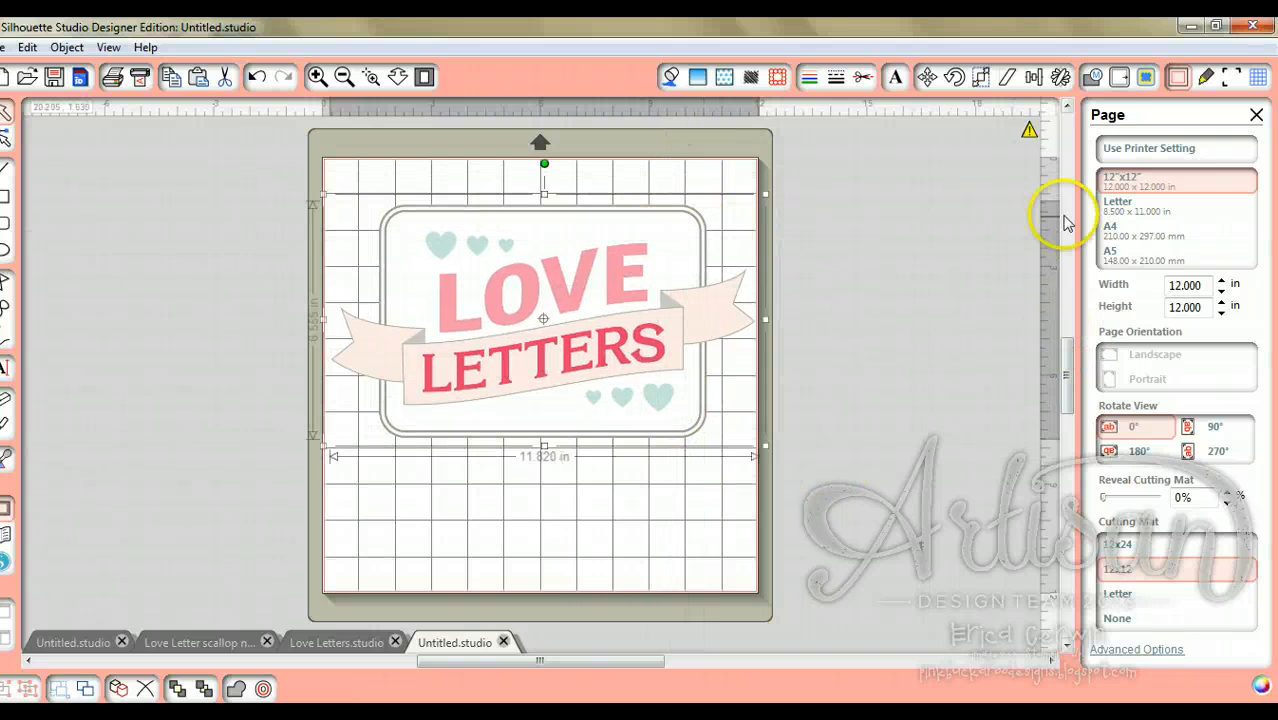
# Step: Trace the whole Love Letters image with the High Pass Filter set to 100
pyautogui.click(1148, 78)
pyautogui.click(1163, 152)
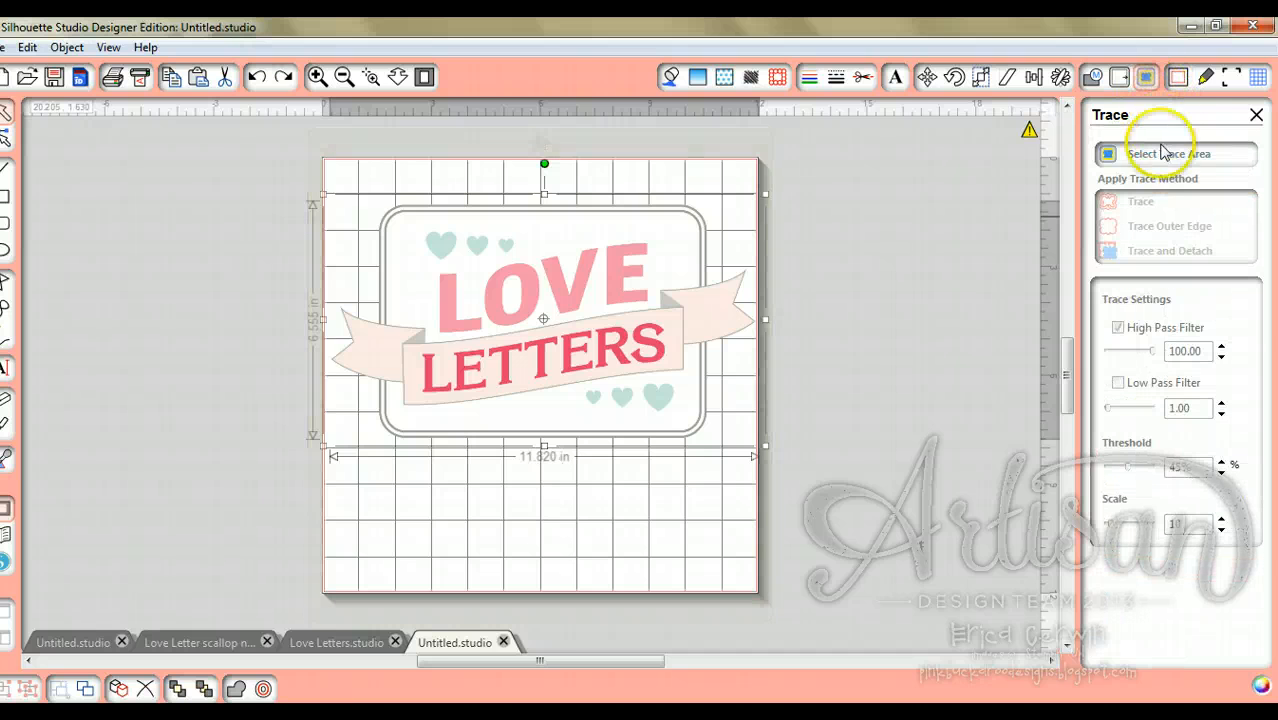
pyautogui.click(1161, 156)
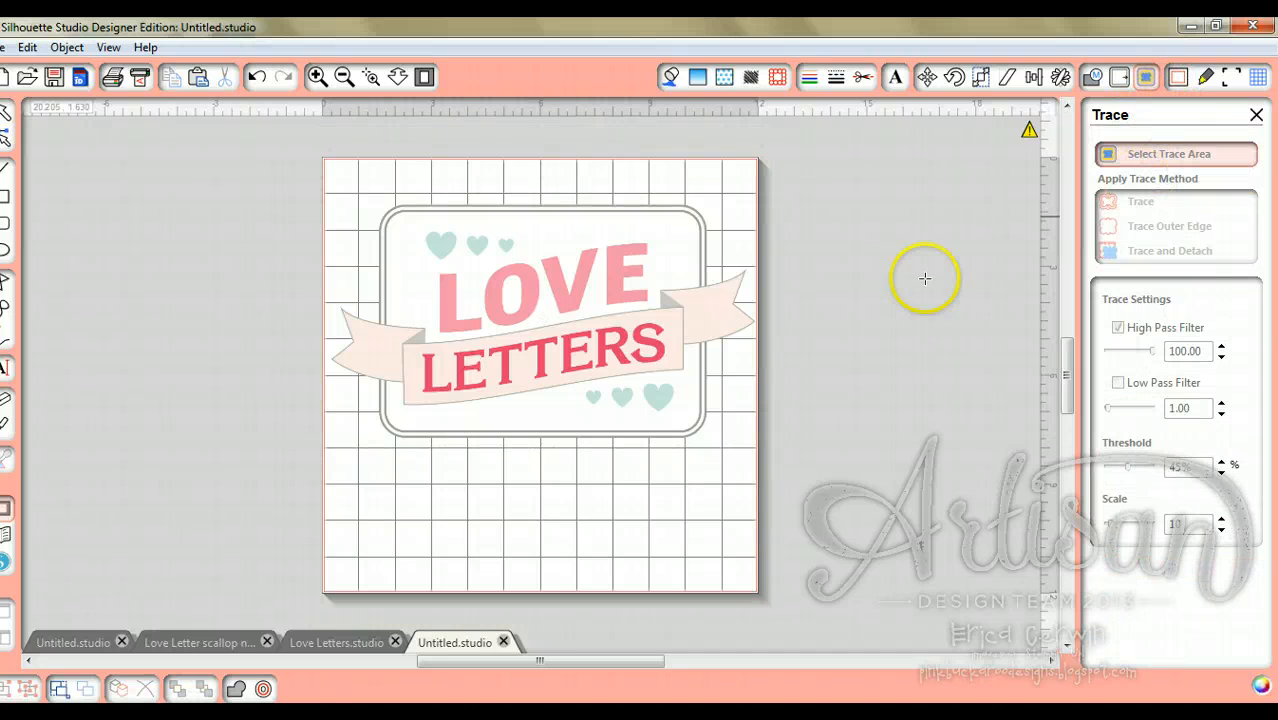
pyautogui.moveTo(328, 190)
pyautogui.mouseDown()
pyautogui.moveTo(519, 391)
pyautogui.moveTo(759, 464)
pyautogui.mouseUp()
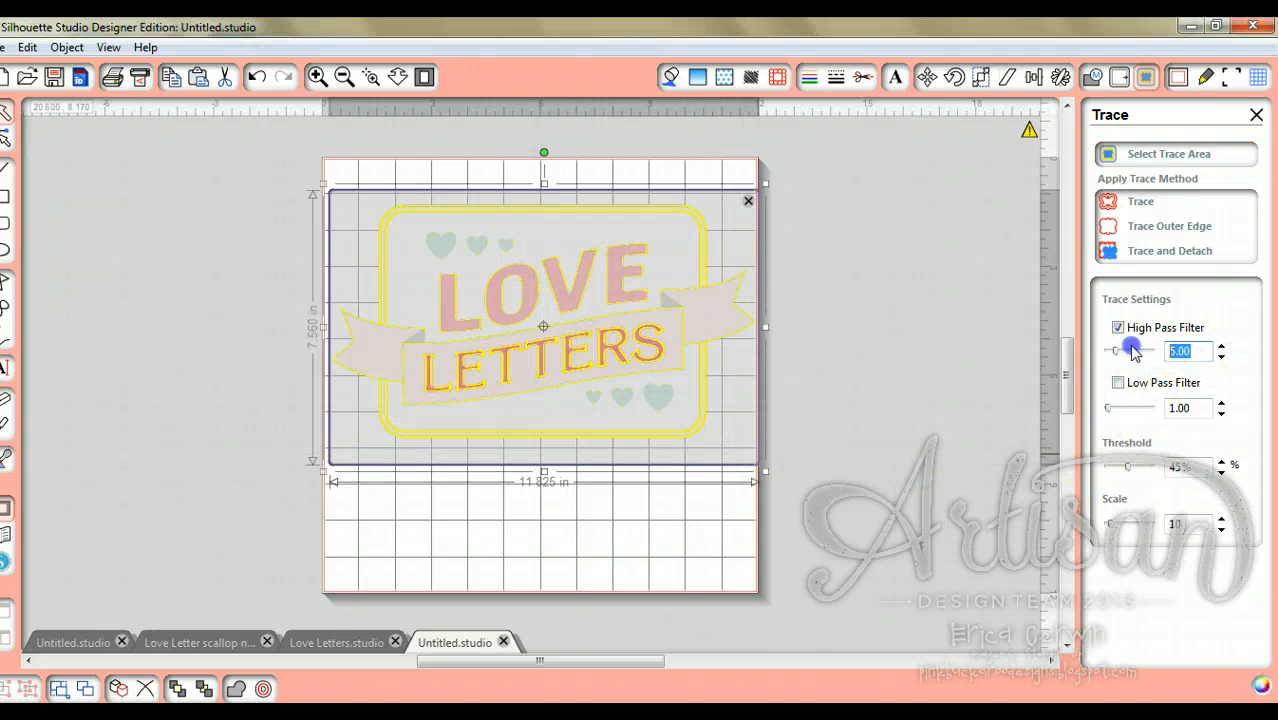
pyautogui.press('Return')
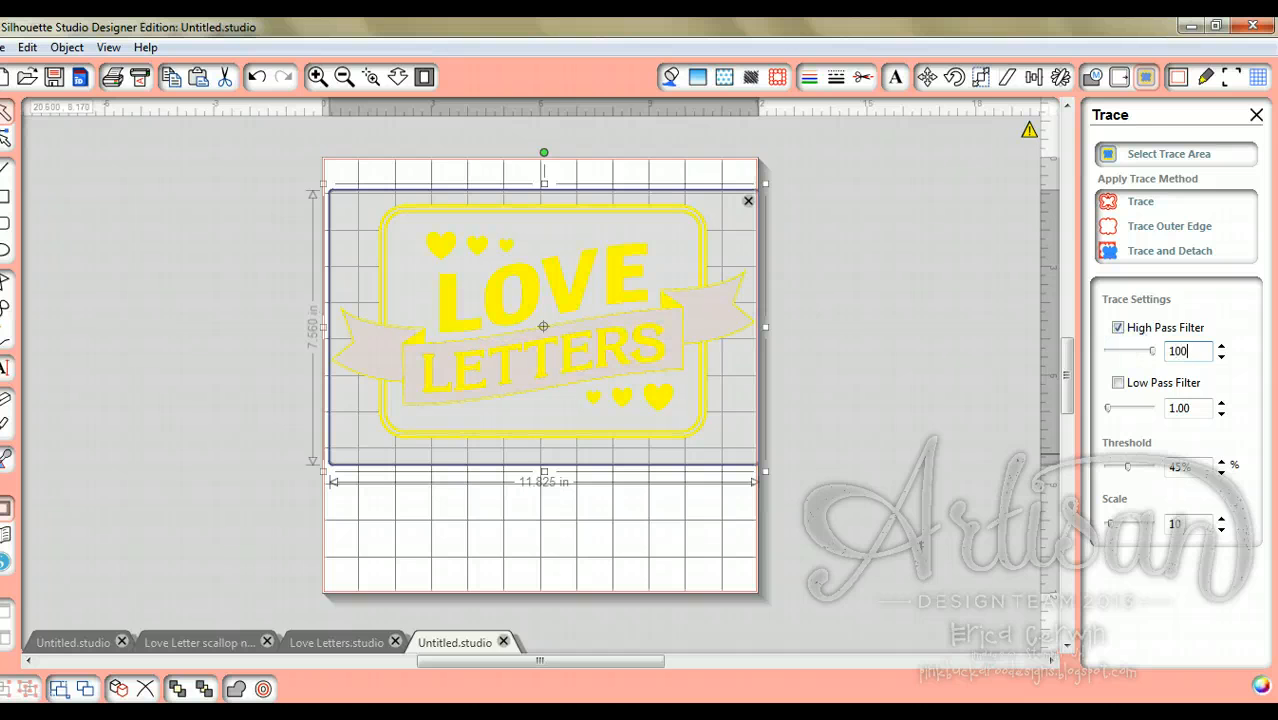
pyautogui.click(1138, 198)
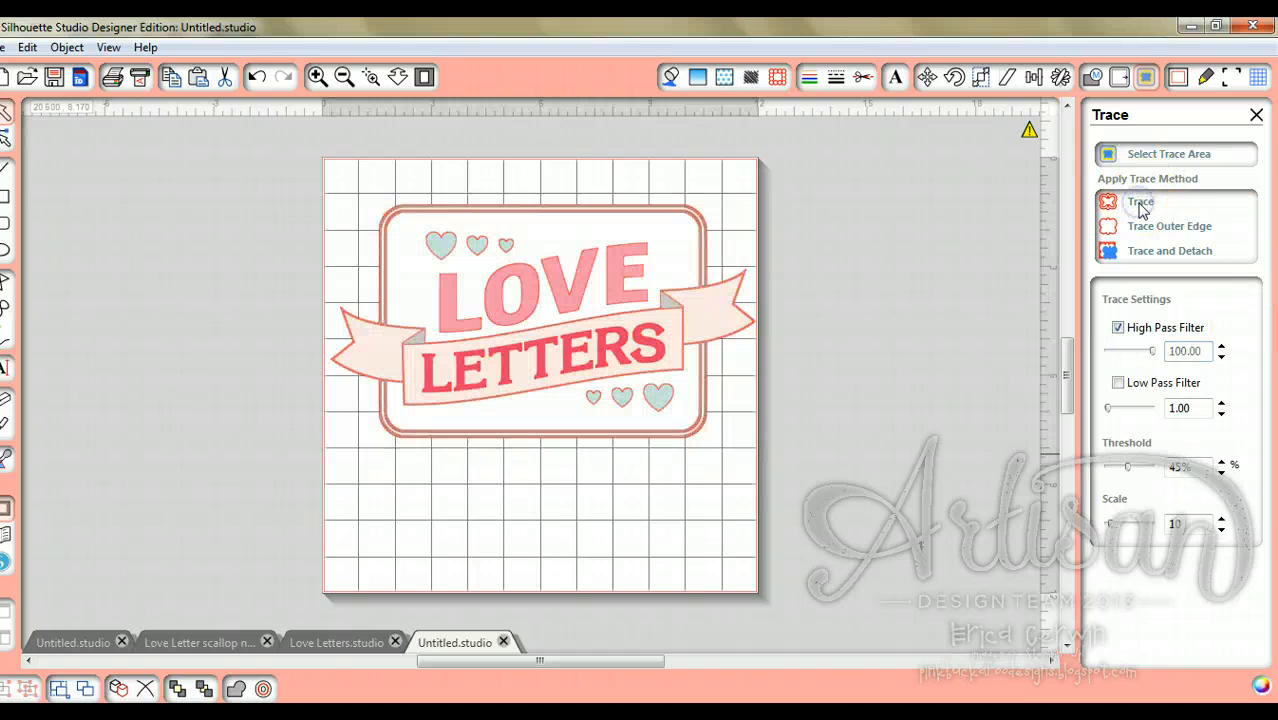
# Step: Move the source image off the page to the right and shrink the traced outline to about 6.6 in wide
pyautogui.moveTo(631, 342)
pyautogui.mouseDown()
pyautogui.moveTo(1021, 516)
pyautogui.moveTo(1048, 488)
pyautogui.mouseUp()
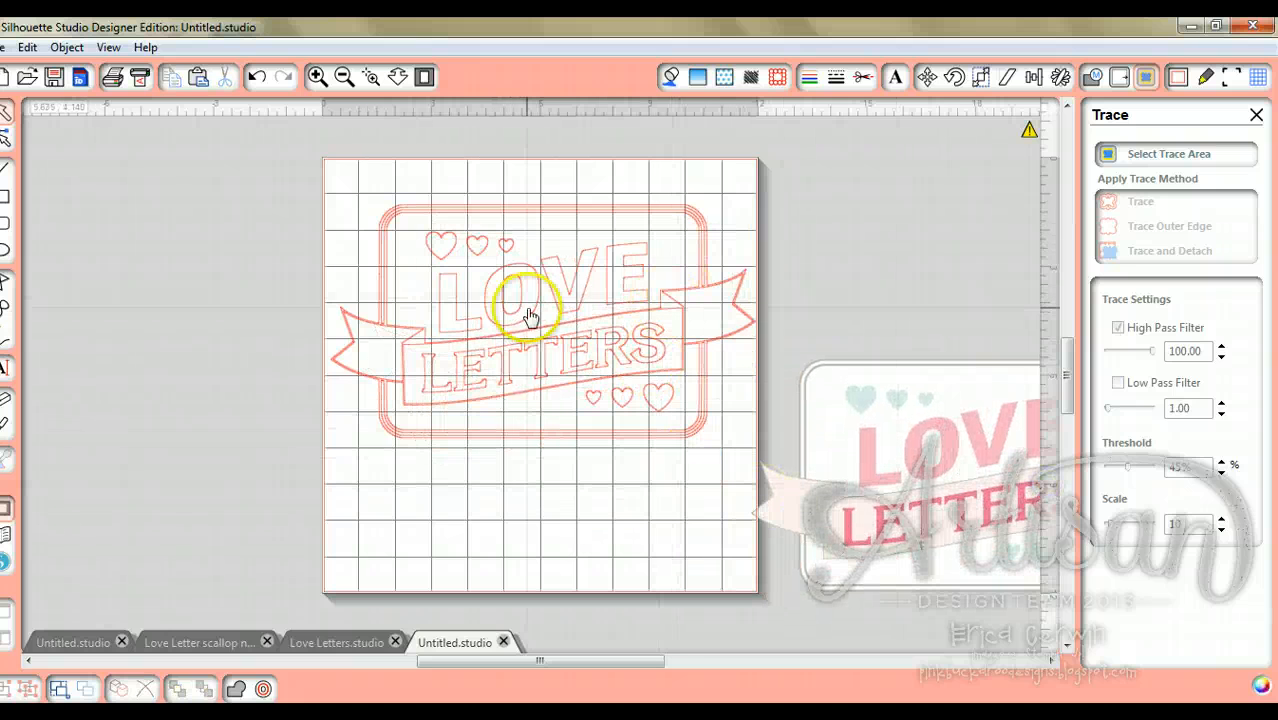
pyautogui.click(391, 216)
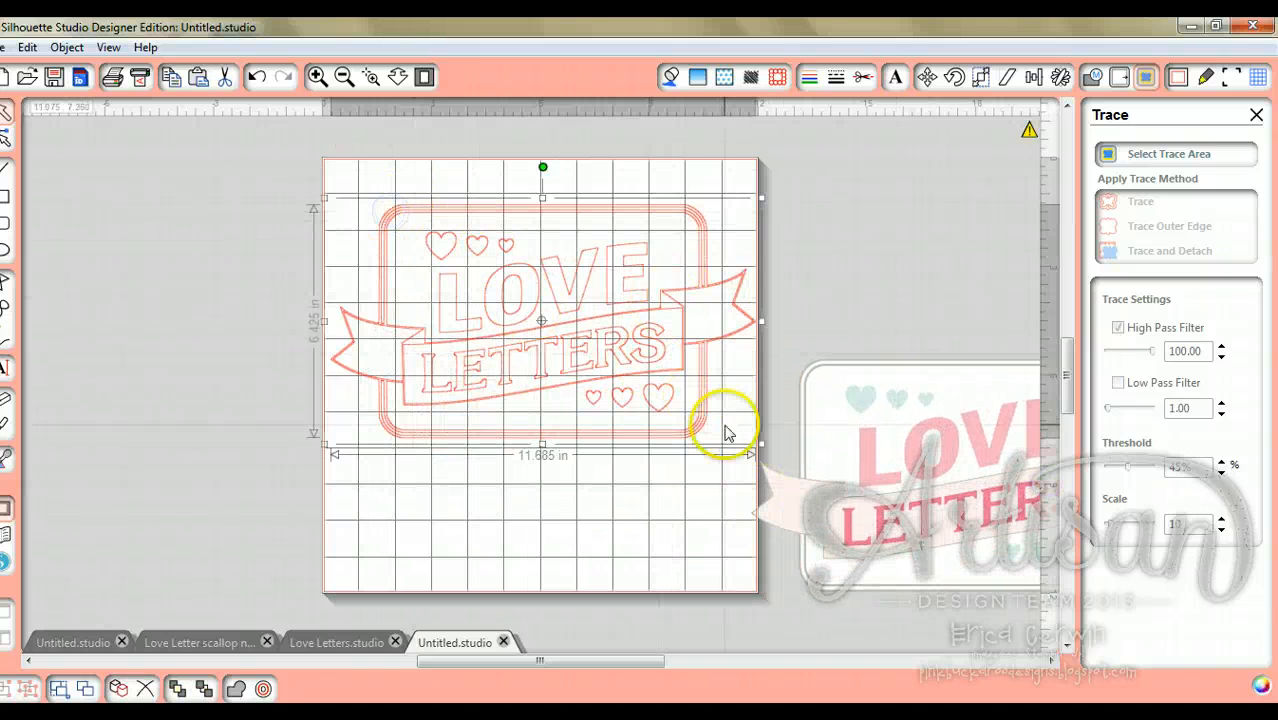
pyautogui.moveTo(760, 444); pyautogui.dragTo(583, 341)
pyautogui.click(596, 400)
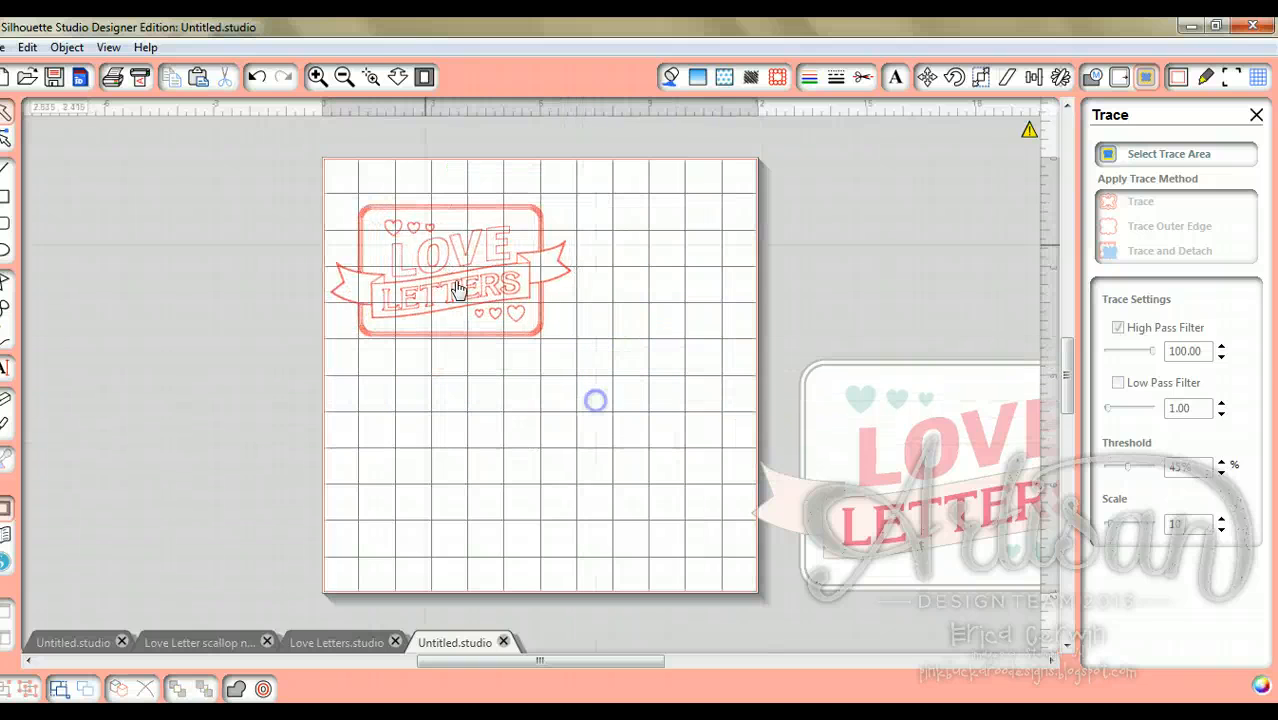
# Step: Paste a copy of the traced Love Letters outline and move the copy off the page to the left
pyautogui.click(317, 76)
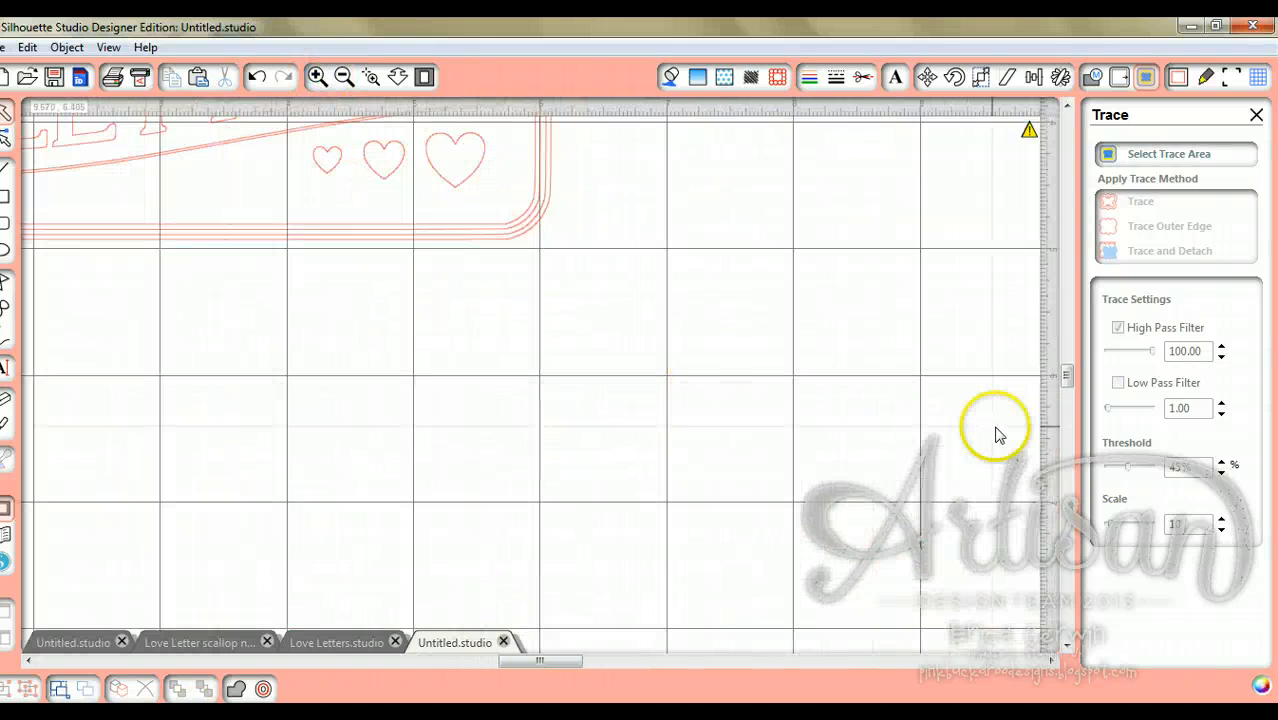
pyautogui.moveTo(1061, 374); pyautogui.dragTo(1065, 357)
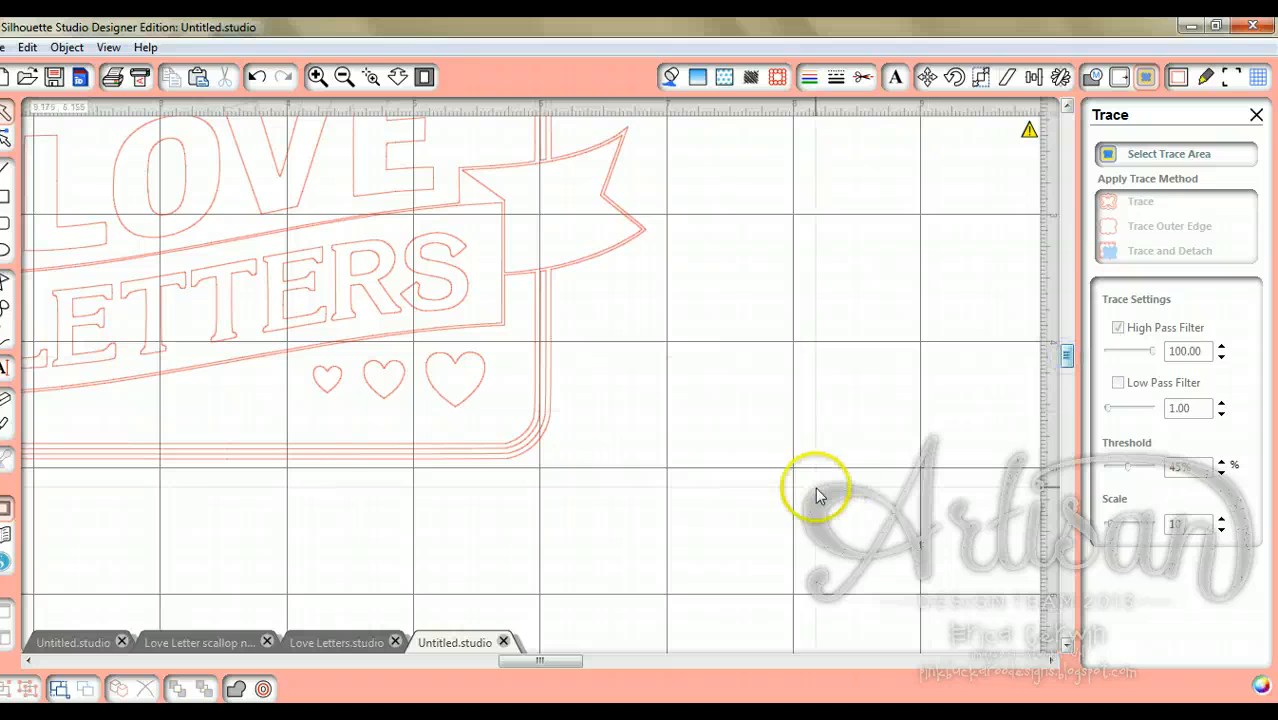
pyautogui.click(343, 77)
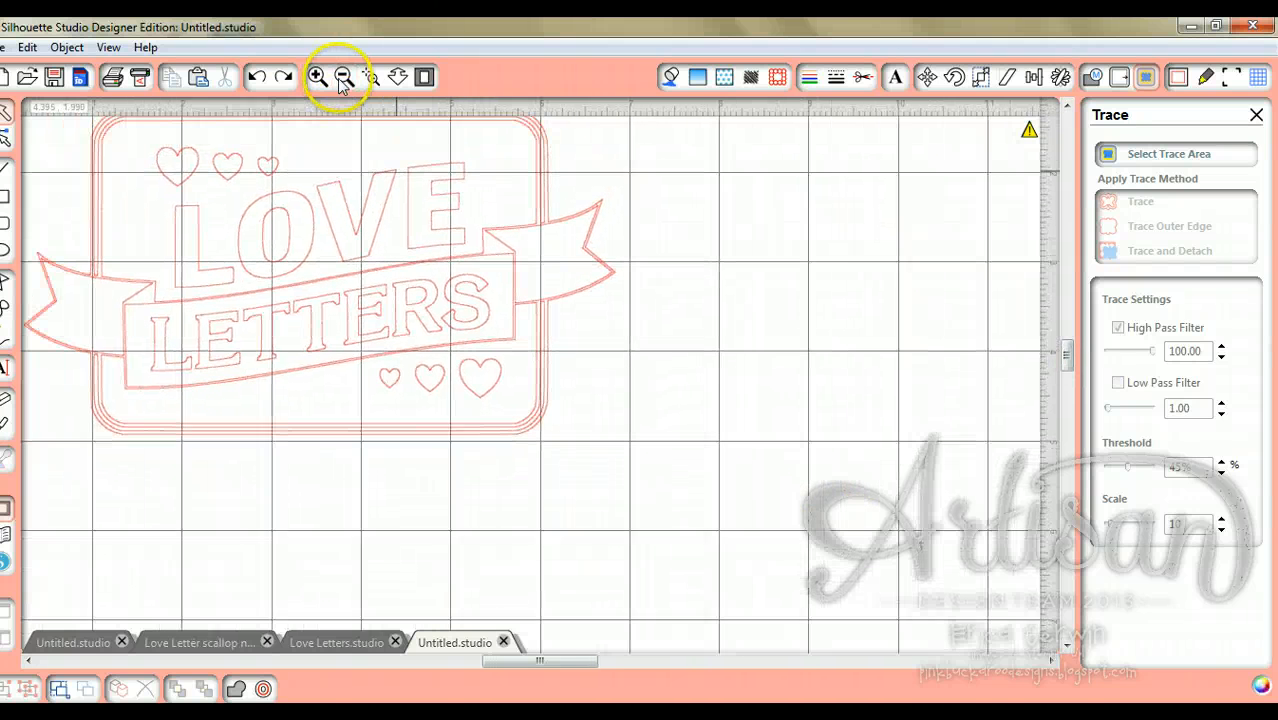
pyautogui.moveTo(536, 662); pyautogui.dragTo(493, 665)
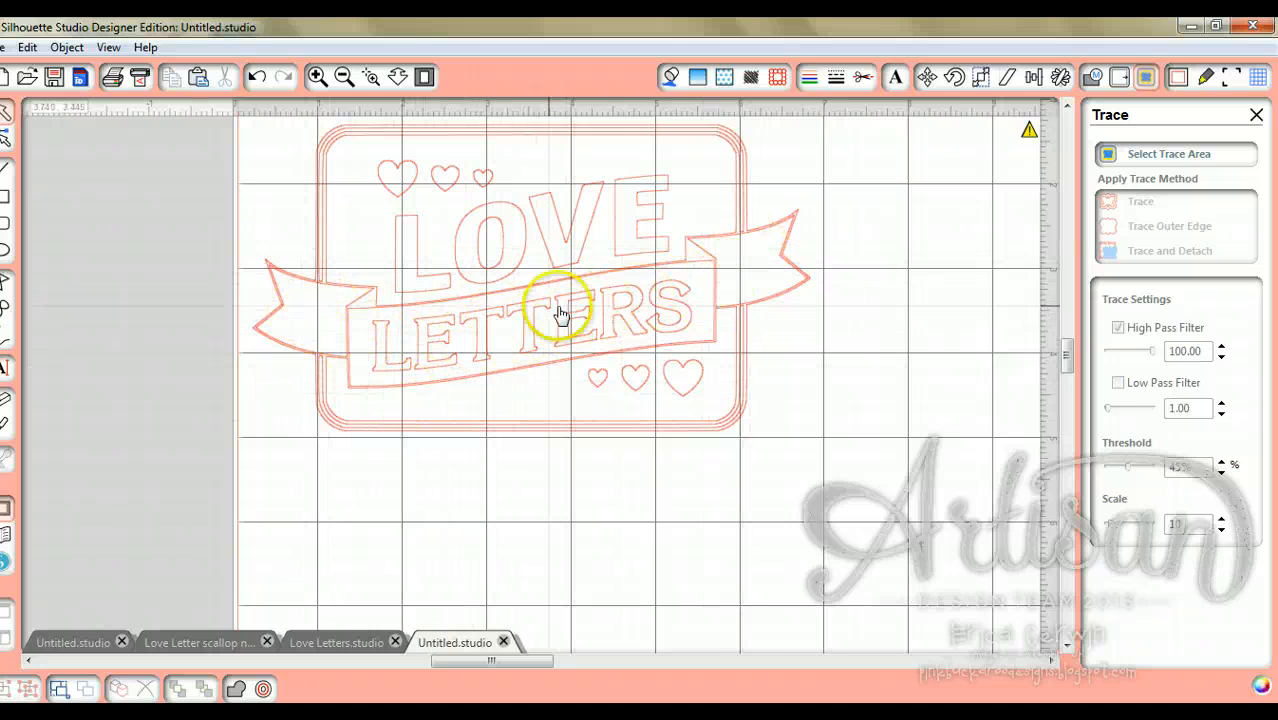
pyautogui.click(322, 248)
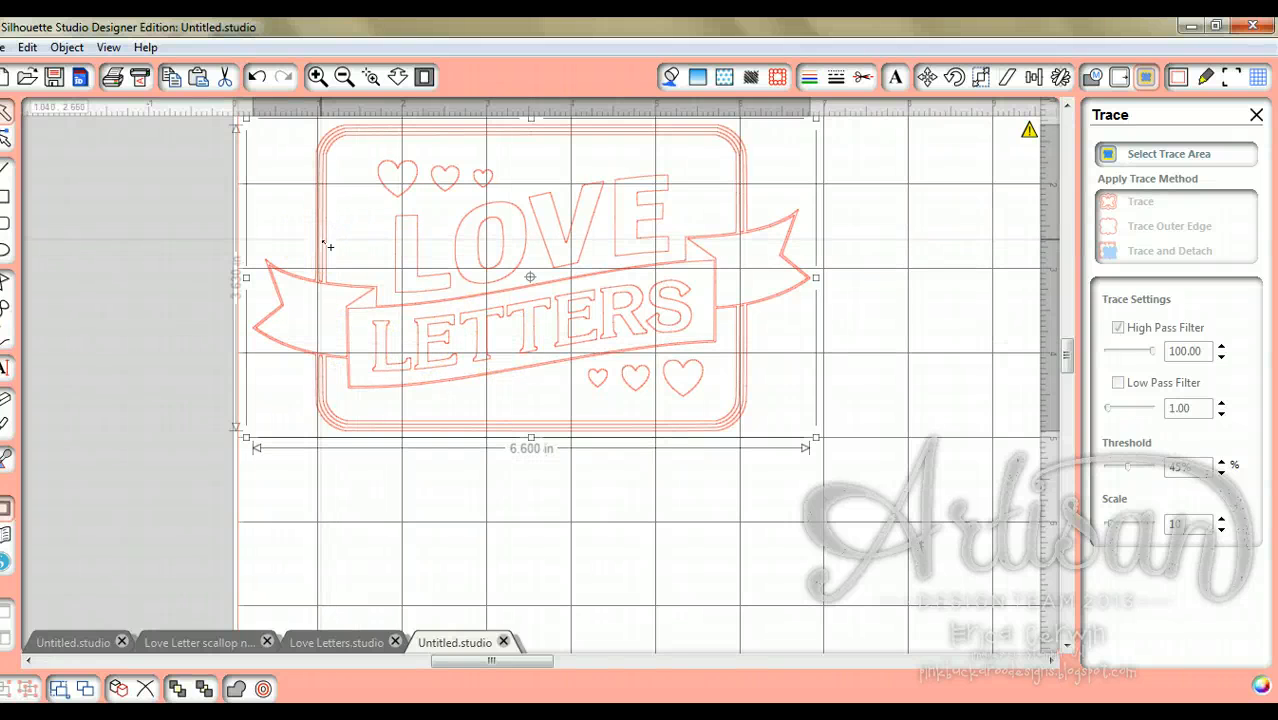
pyautogui.click(469, 510)
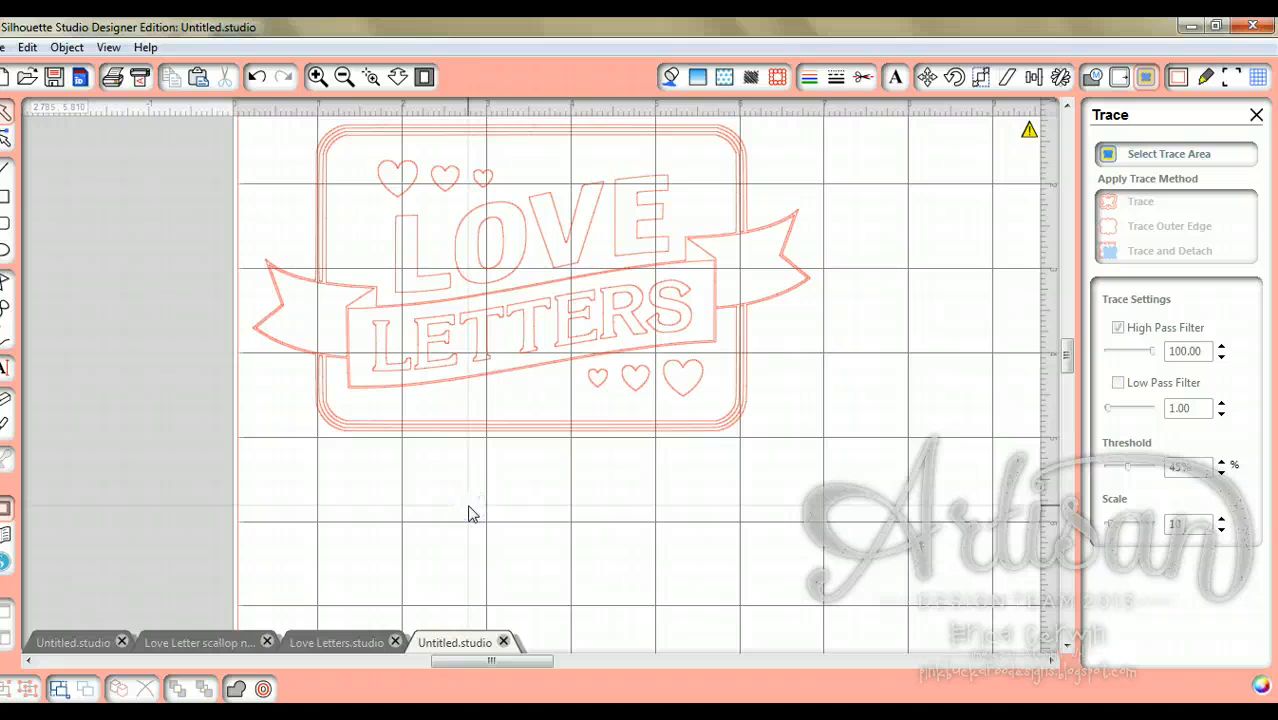
pyautogui.hotkey('ctrl', 'v')
pyautogui.moveTo(473, 477); pyautogui.dragTo(5, 484)
pyautogui.moveTo(470, 660); pyautogui.dragTo(562, 660)
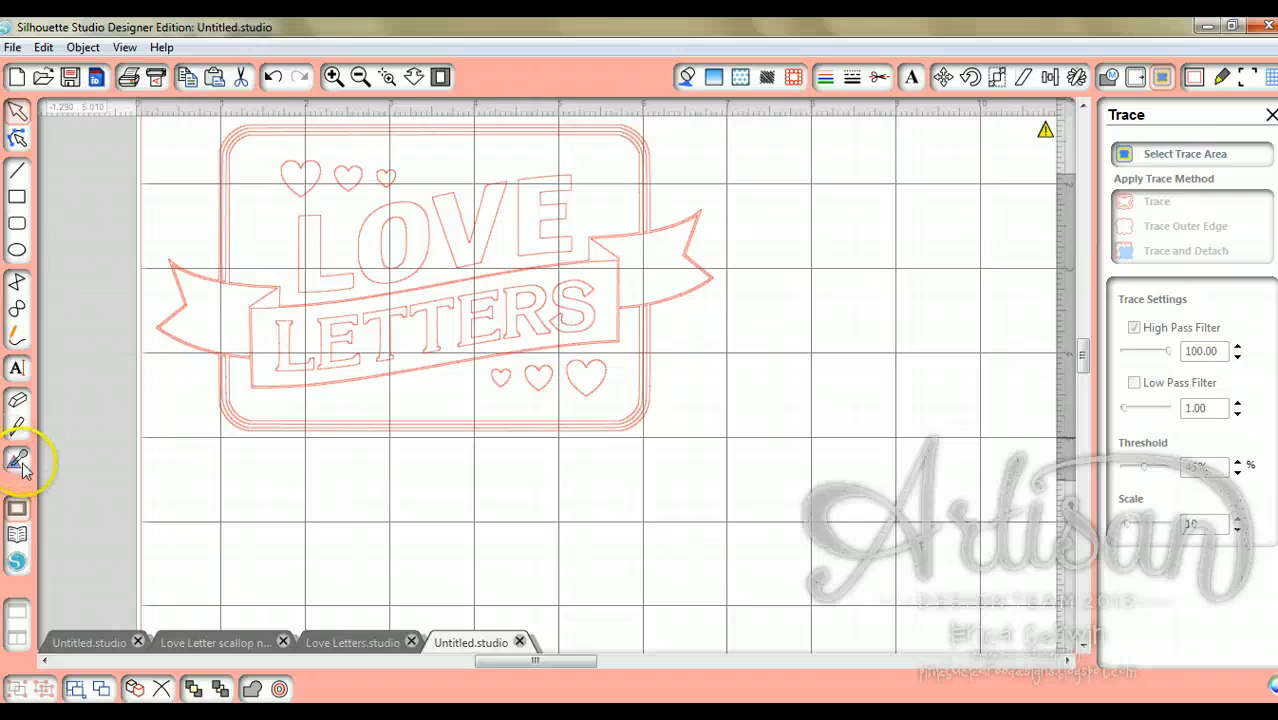
# Step: Erase most of the word LOVE above the banner with the large square Eraser
pyautogui.click(18, 401)
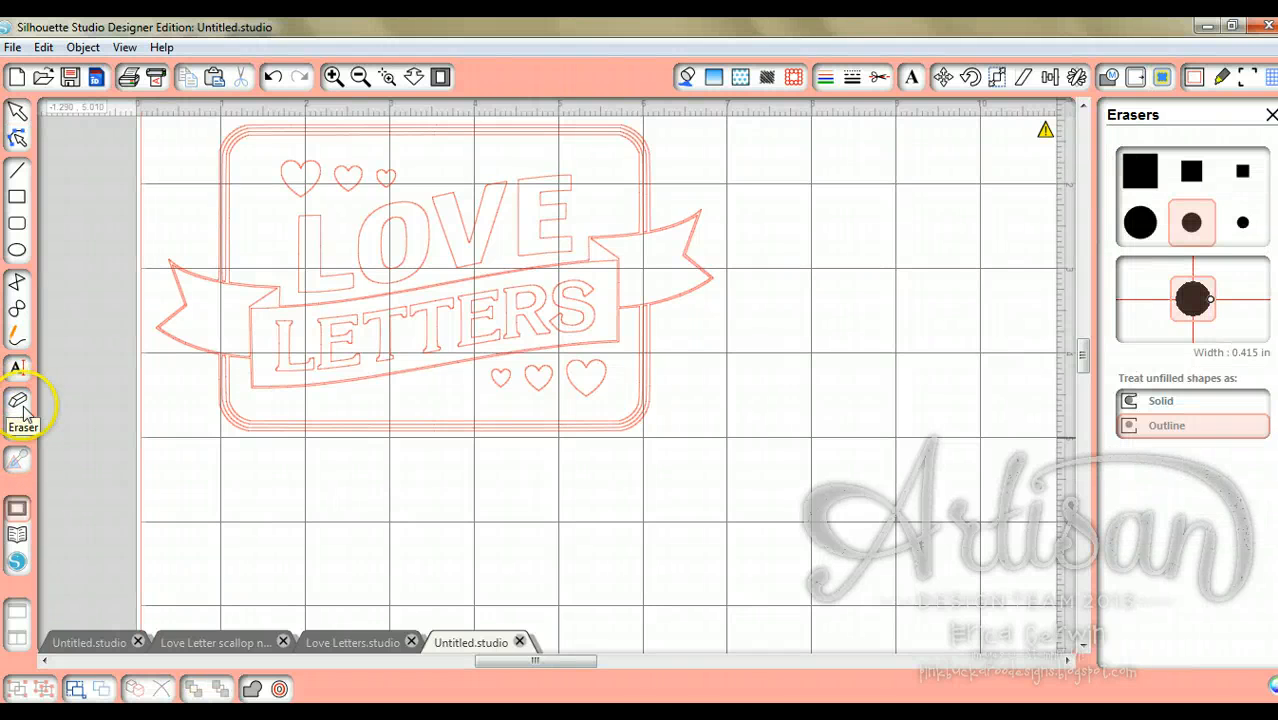
pyautogui.click(1140, 170)
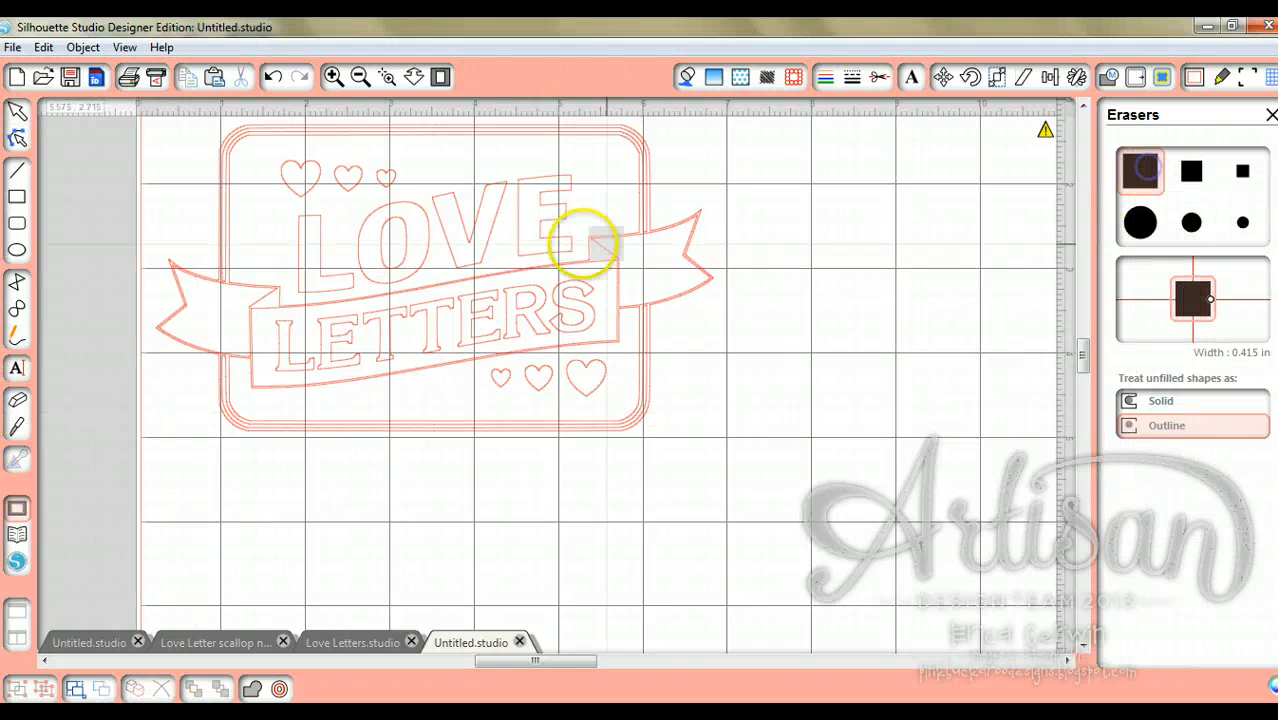
pyautogui.moveTo(314, 265)
pyautogui.mouseDown()
pyautogui.moveTo(316, 221)
pyautogui.moveTo(325, 262)
pyautogui.moveTo(374, 259)
pyautogui.moveTo(378, 217)
pyautogui.moveTo(512, 184)
pyautogui.moveTo(566, 184)
pyautogui.moveTo(573, 201)
pyautogui.moveTo(560, 215)
pyautogui.moveTo(446, 212)
pyautogui.mouseUp()
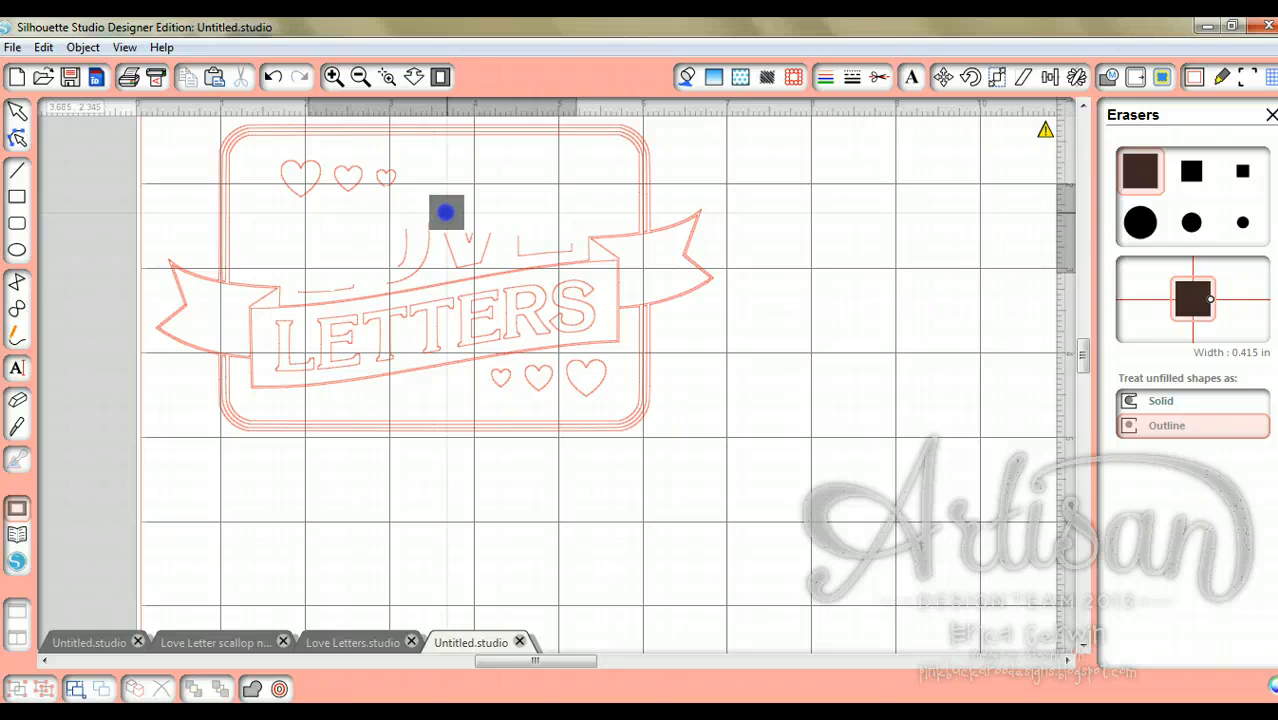
pyautogui.moveTo(446, 212); pyautogui.dragTo(446, 212)
# Step: Erase the frame lines just above and below both banner ends to separate the banner from the frame, and leave the Eraser
pyautogui.moveTo(223, 251)
pyautogui.mouseDown()
pyautogui.moveTo(241, 258)
pyautogui.moveTo(251, 385)
pyautogui.moveTo(211, 379)
pyautogui.mouseUp()
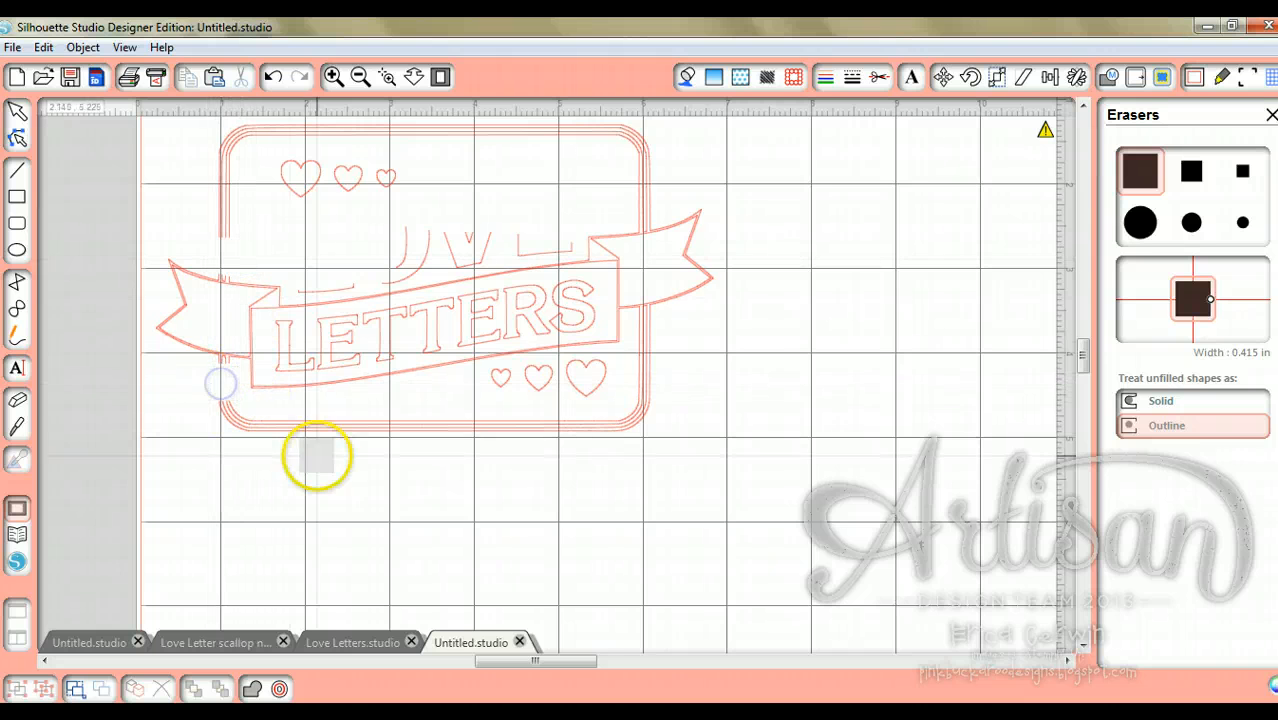
pyautogui.click(651, 331)
pyautogui.moveTo(651, 331); pyautogui.dragTo(665, 331)
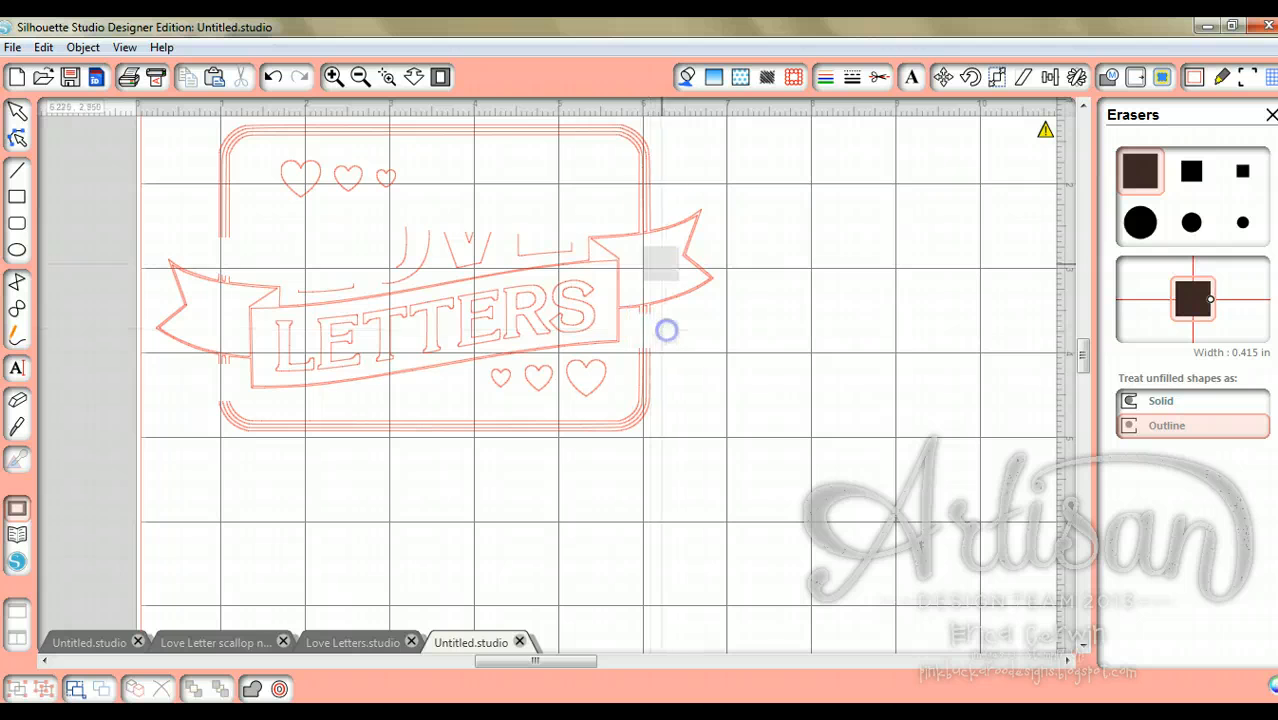
pyautogui.moveTo(634, 208); pyautogui.dragTo(652, 212)
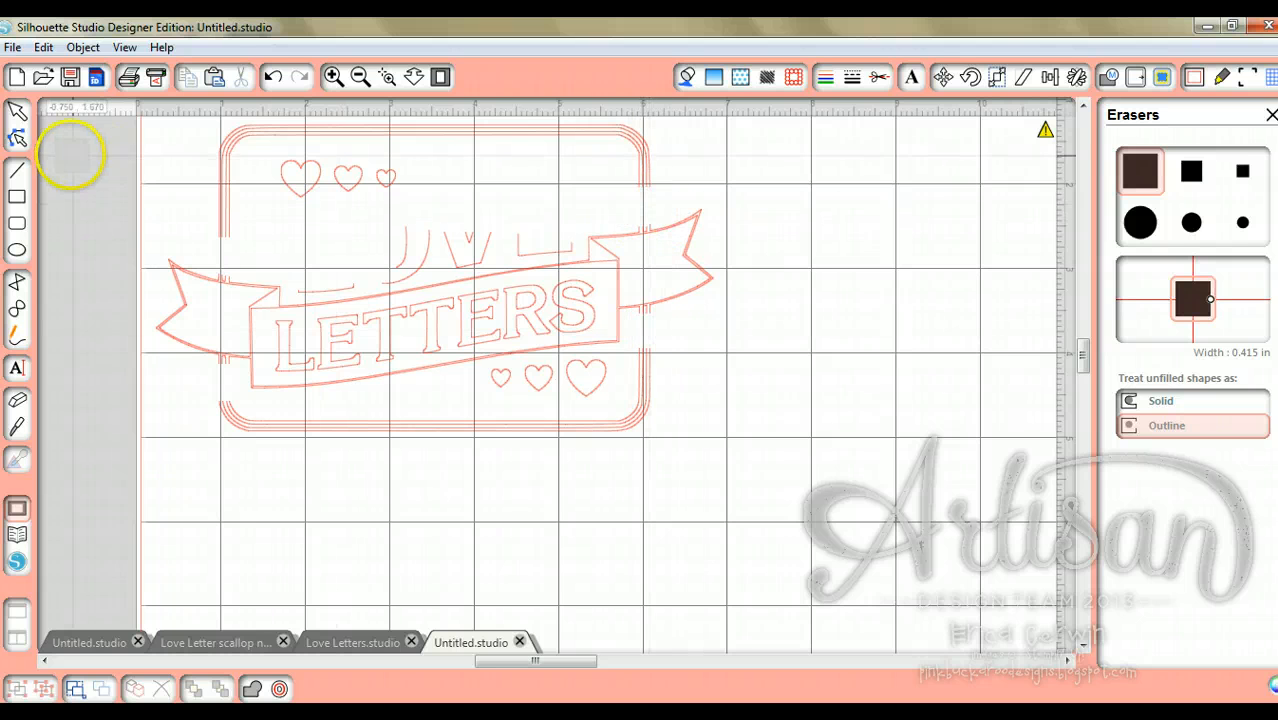
pyautogui.click(19, 115)
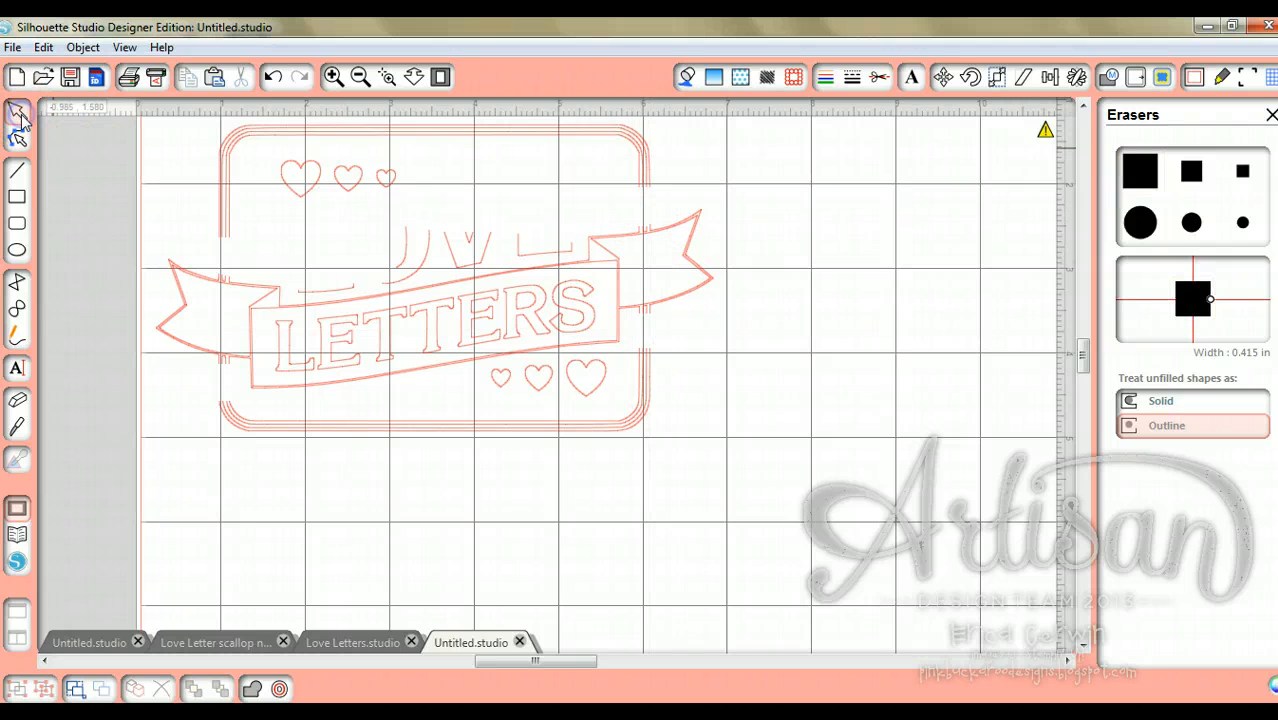
# Step: Delete the upper half of the frame with its three hearts and the leftover fragments of LOVE above the banner
pyautogui.click(178, 135)
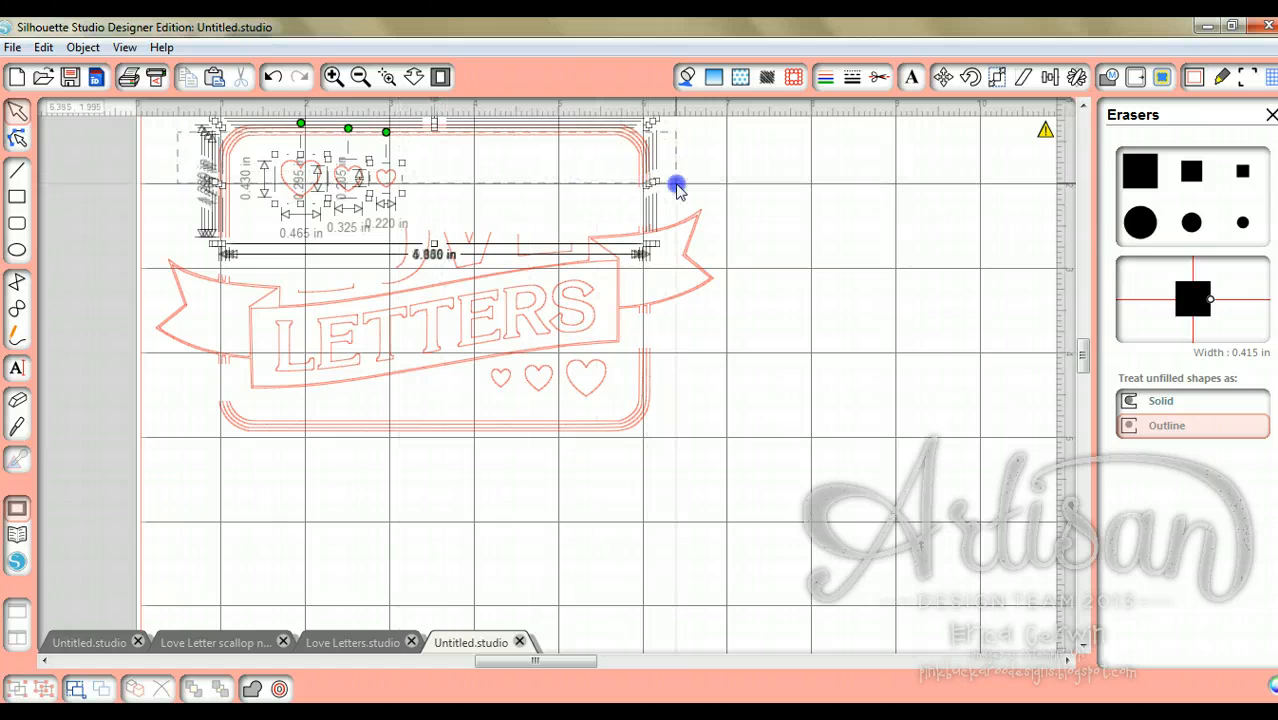
pyautogui.moveTo(178, 132); pyautogui.dragTo(677, 184)
pyautogui.press('Delete')
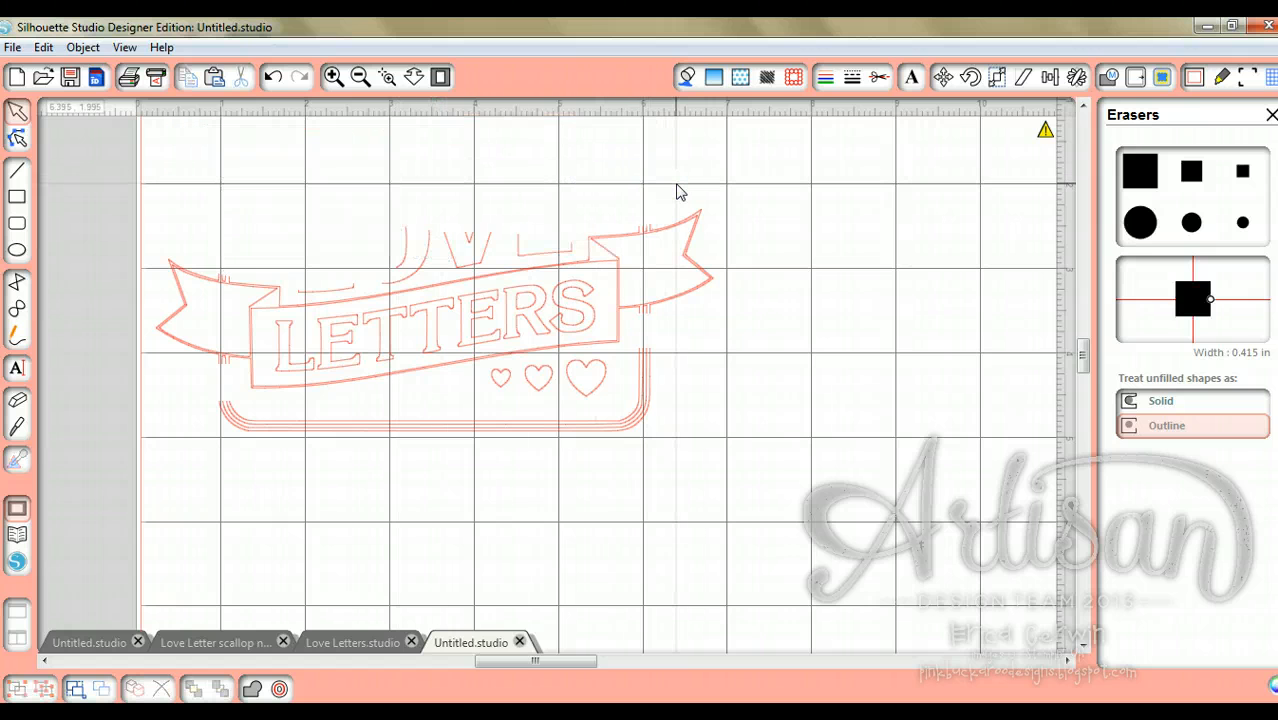
pyautogui.moveTo(390, 231); pyautogui.dragTo(574, 245)
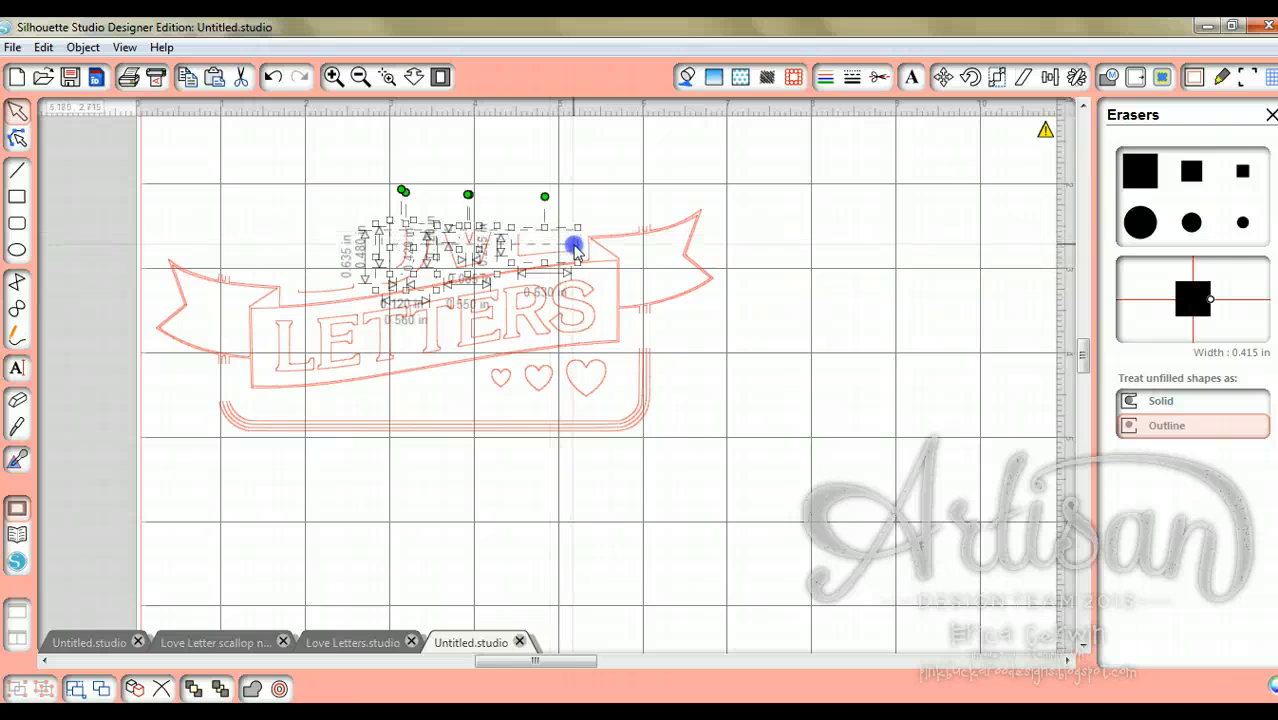
pyautogui.press('Delete')
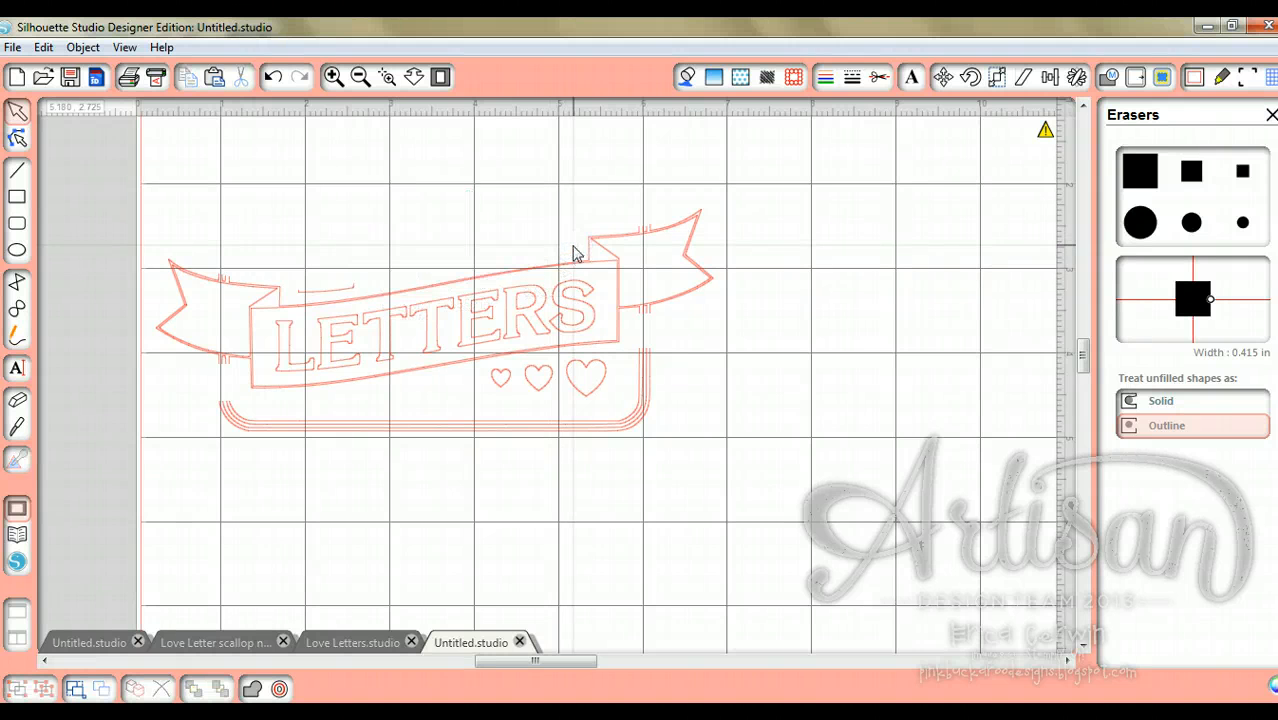
pyautogui.click(337, 291)
pyautogui.press('Delete')
# Step: Delete the lower half of the frame and the three hearts beneath the banner
pyautogui.moveTo(222, 385); pyautogui.dragTo(649, 411)
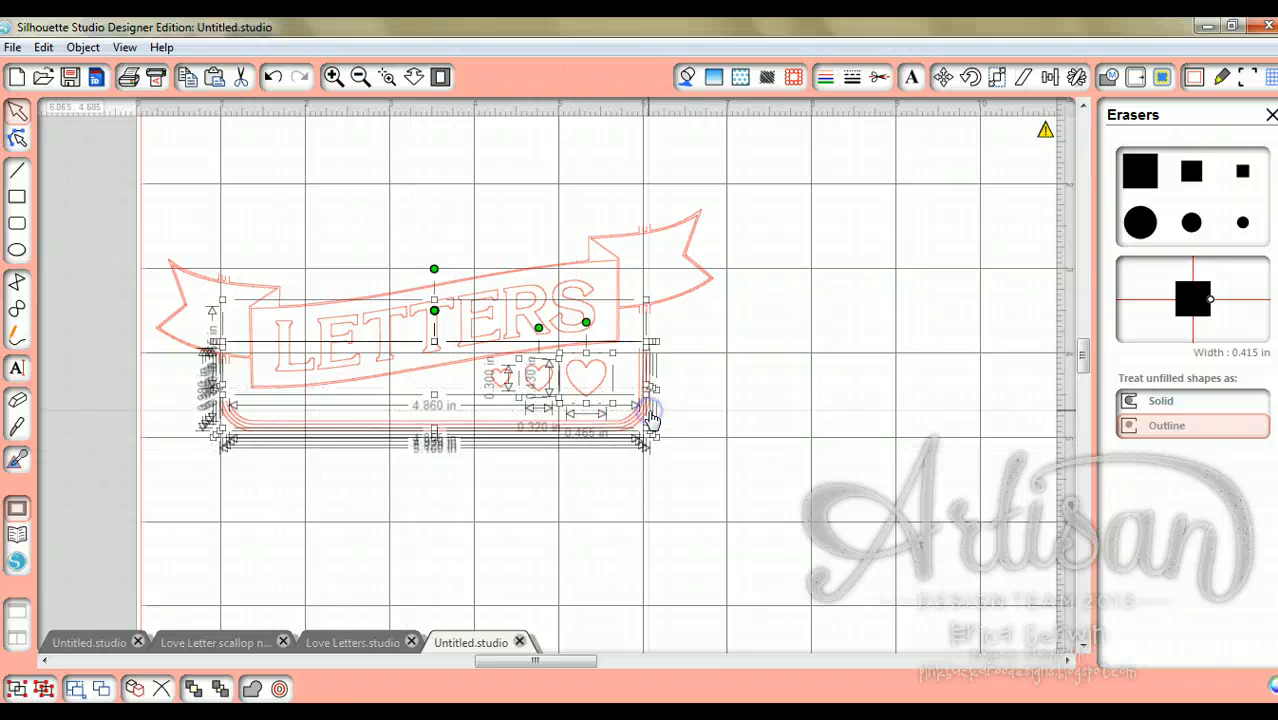
pyautogui.press('Delete')
pyautogui.click(500, 380)
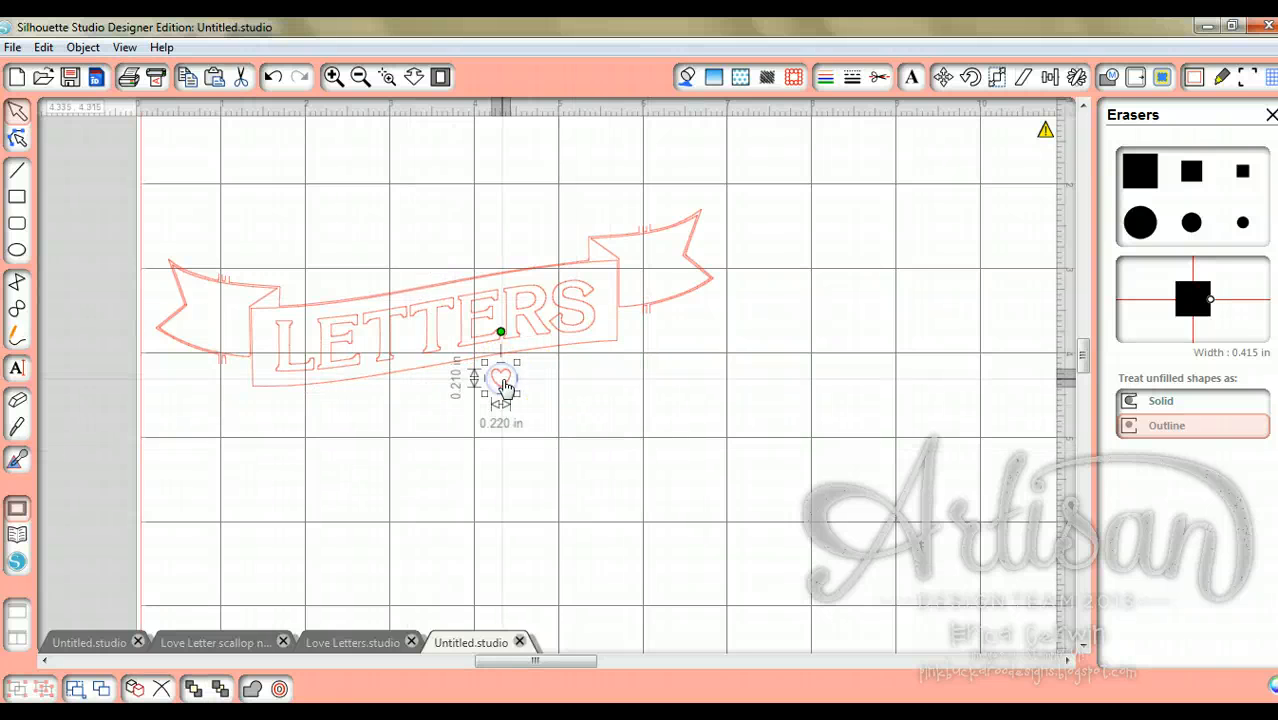
pyautogui.press('Delete')
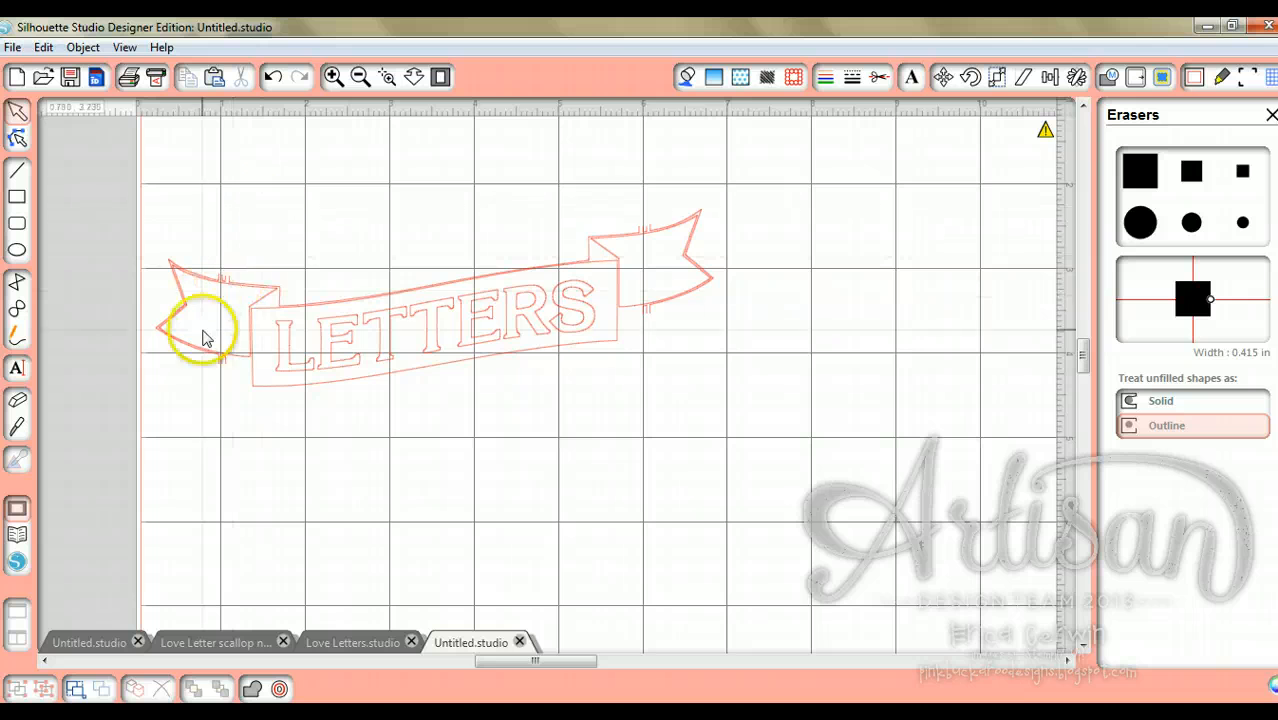
# Step: Delete the doubled outline of the banner's left tail and the small frame stubs above and below that tail
pyautogui.click(333, 77)
pyautogui.moveTo(531, 672); pyautogui.dragTo(490, 668)
pyautogui.click(331, 236)
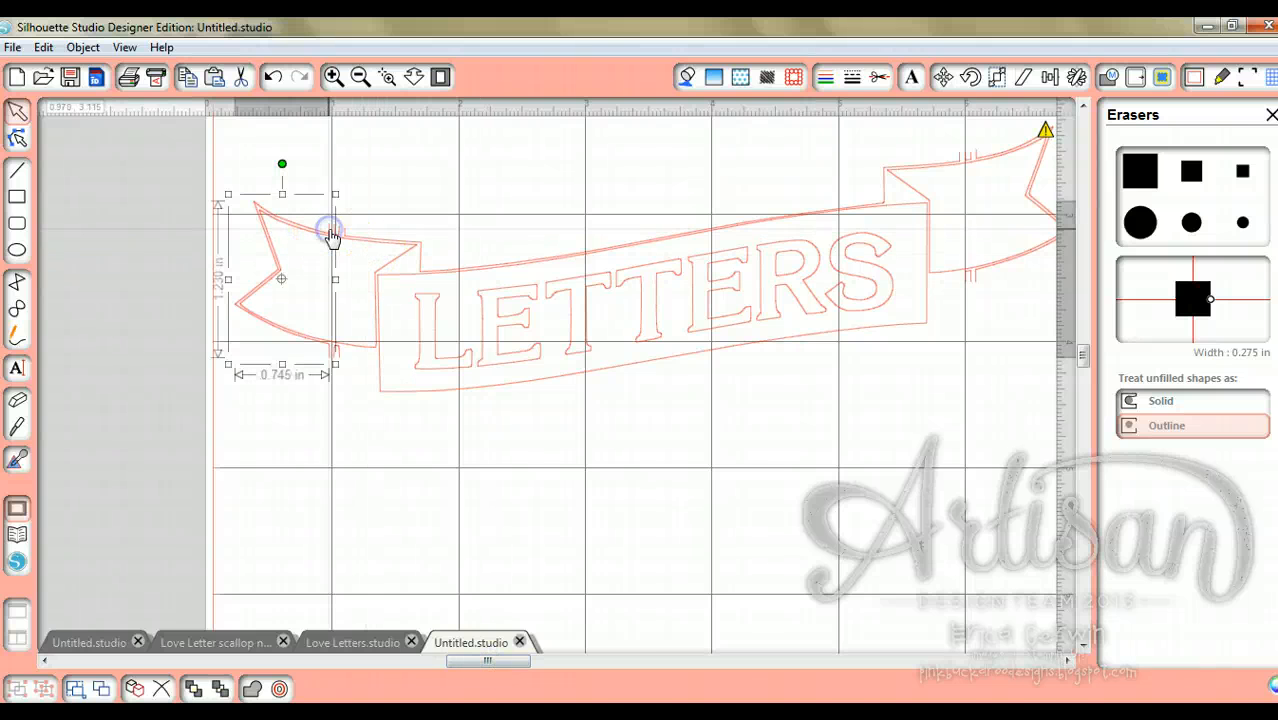
pyautogui.press('Delete')
pyautogui.click(336, 239)
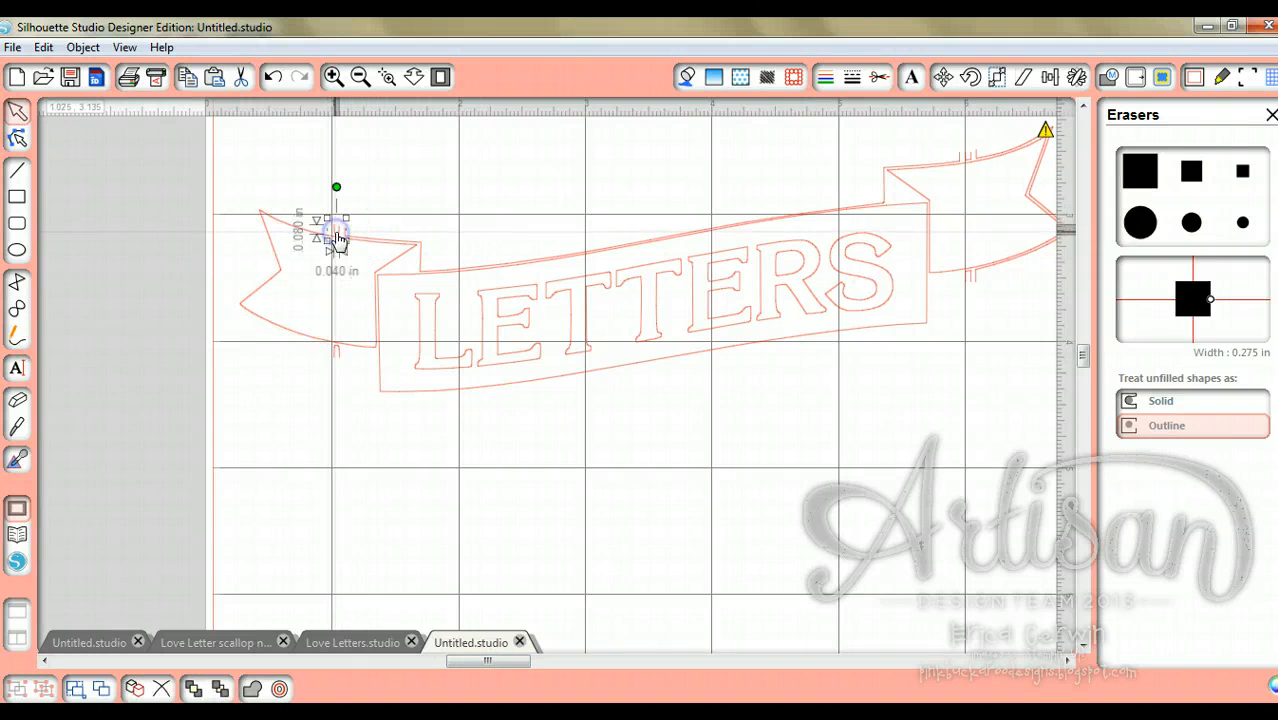
pyautogui.press('Delete')
pyautogui.click(337, 360)
pyautogui.press('Delete')
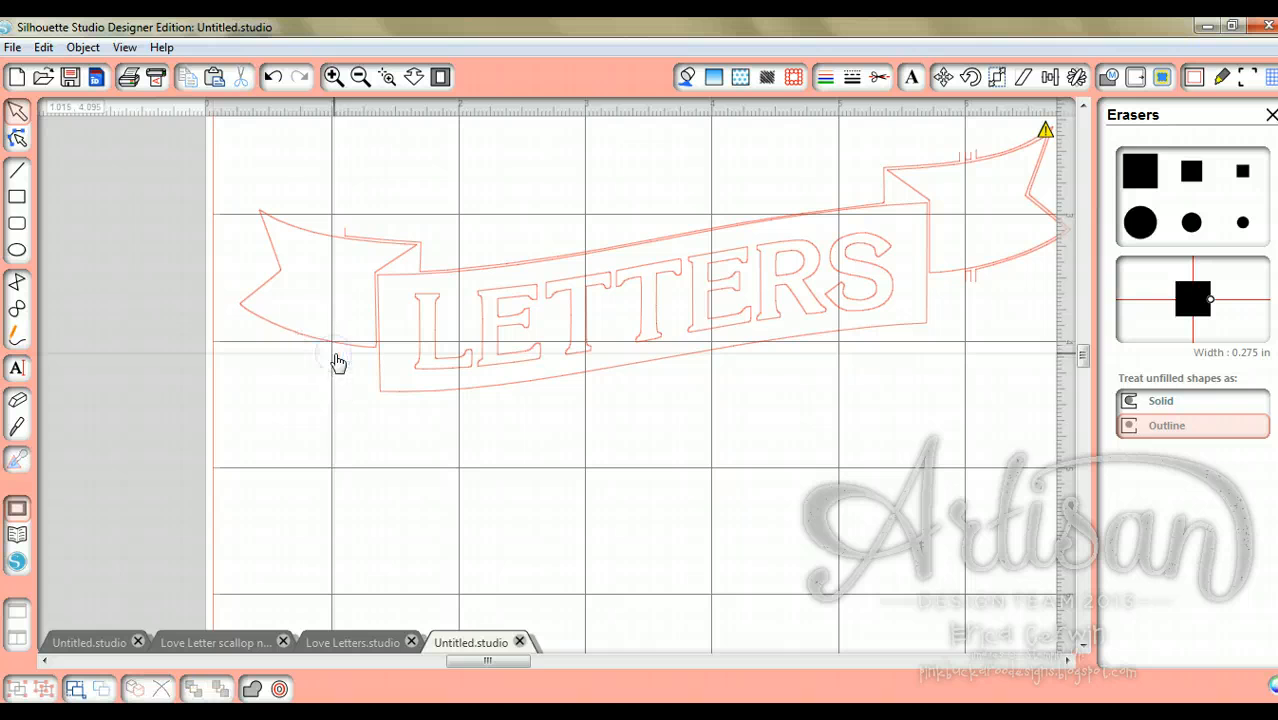
# Step: Delete the doubled outline along the banner's top edge and the small frame stub above the right tail
pyautogui.click(367, 242)
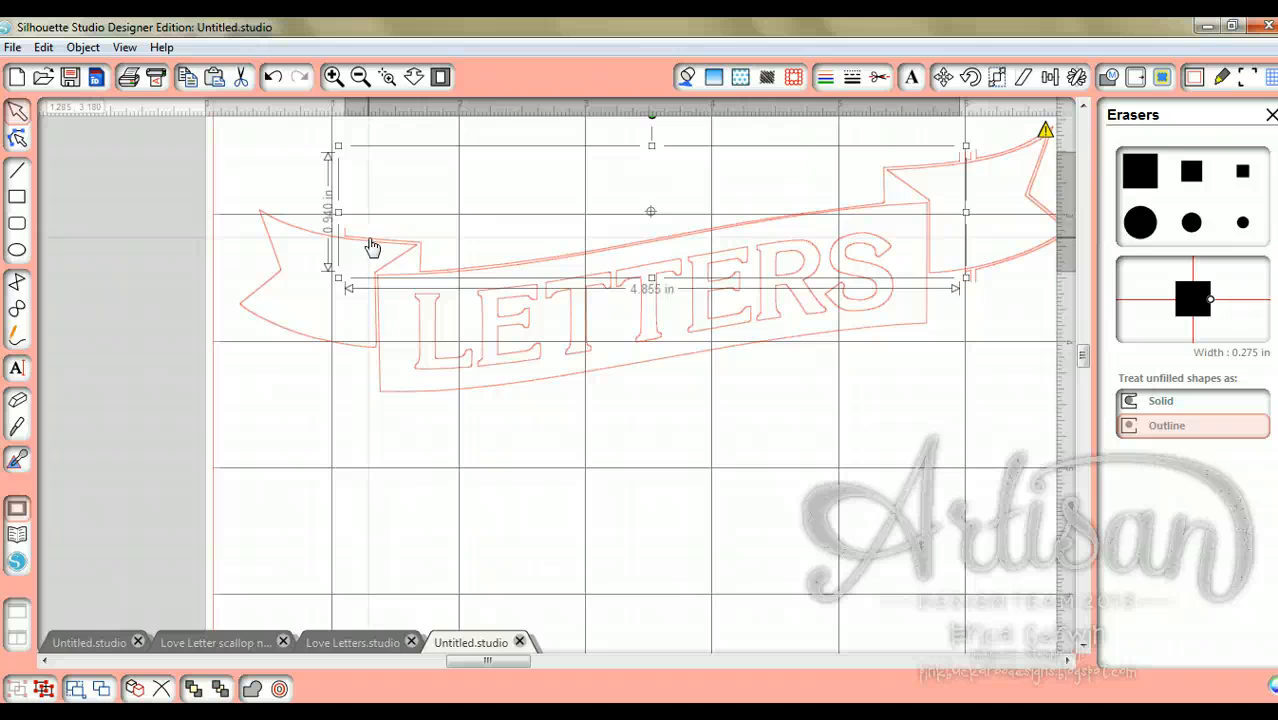
pyautogui.press('Delete')
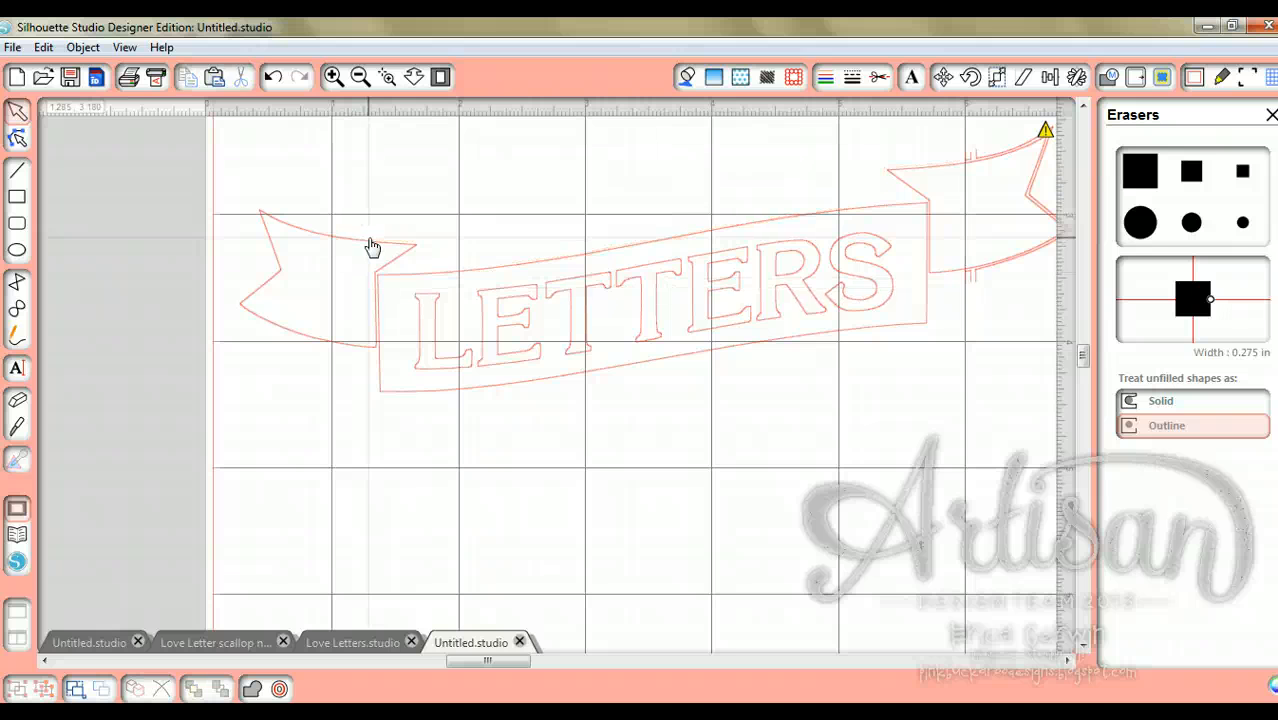
pyautogui.click(972, 165)
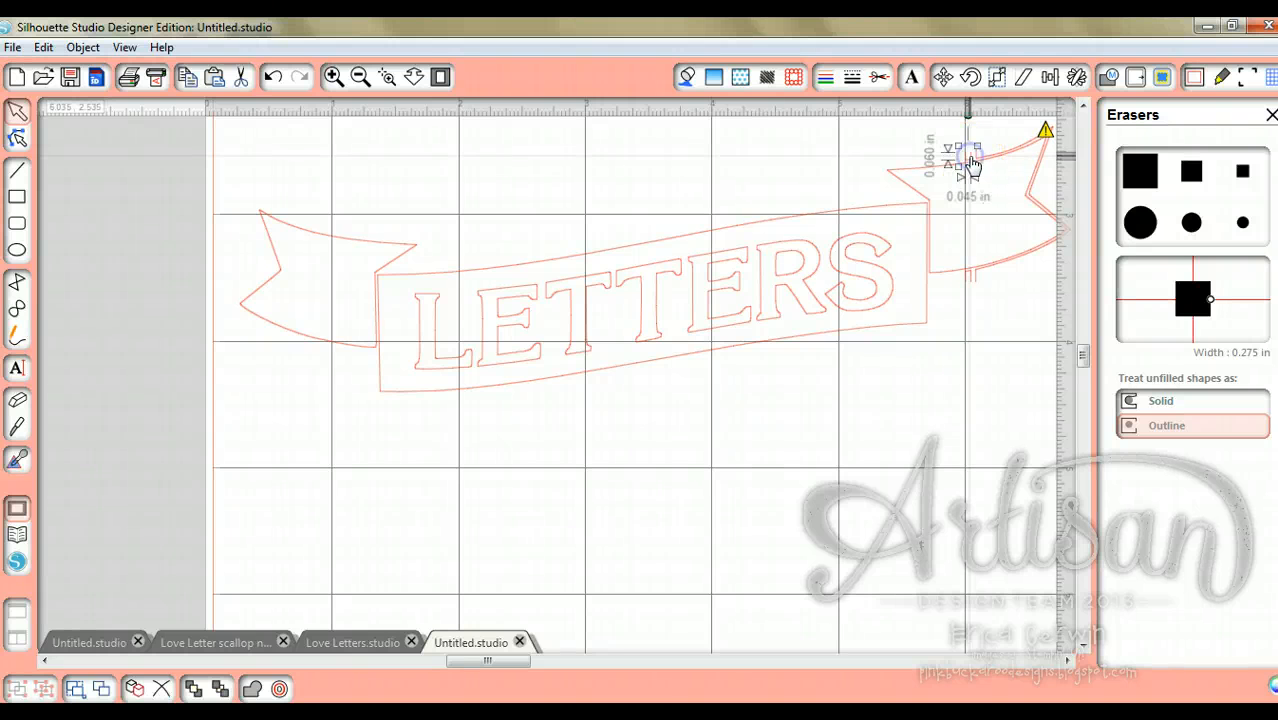
# Step: Try to delete the connected outline of the banner's right tail and undo the deletion
pyautogui.click(984, 160)
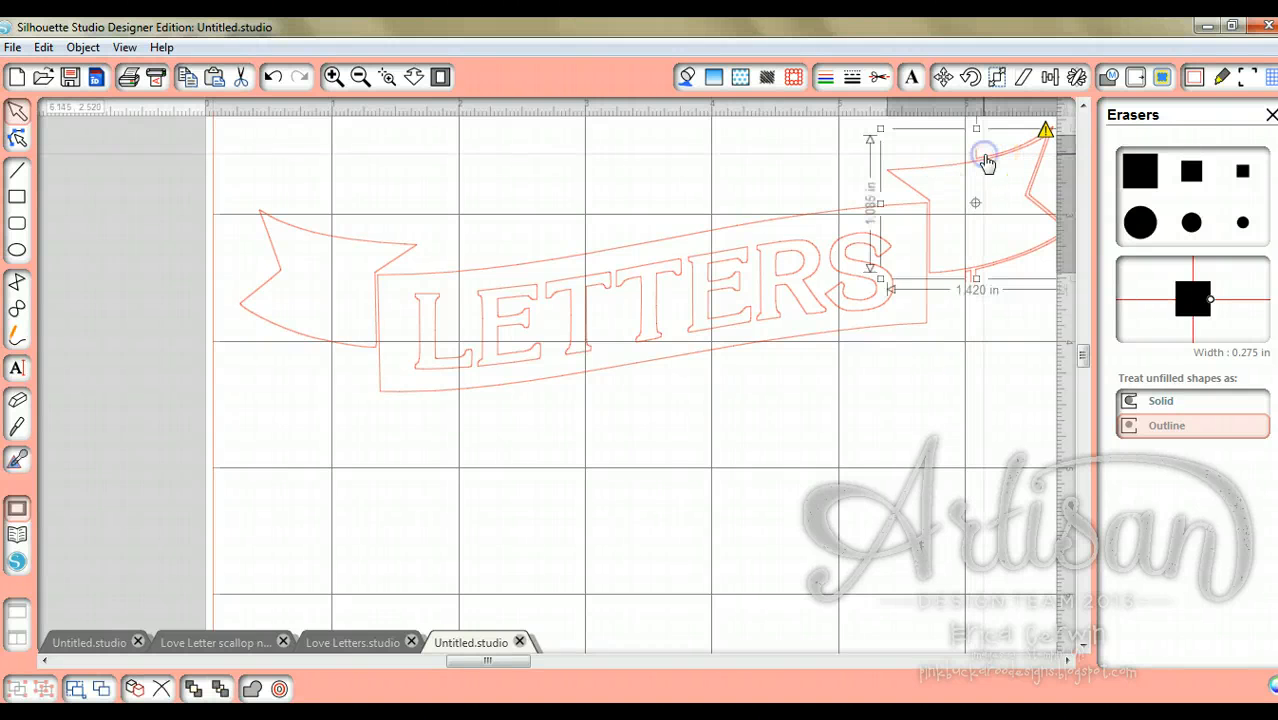
pyautogui.press('Delete')
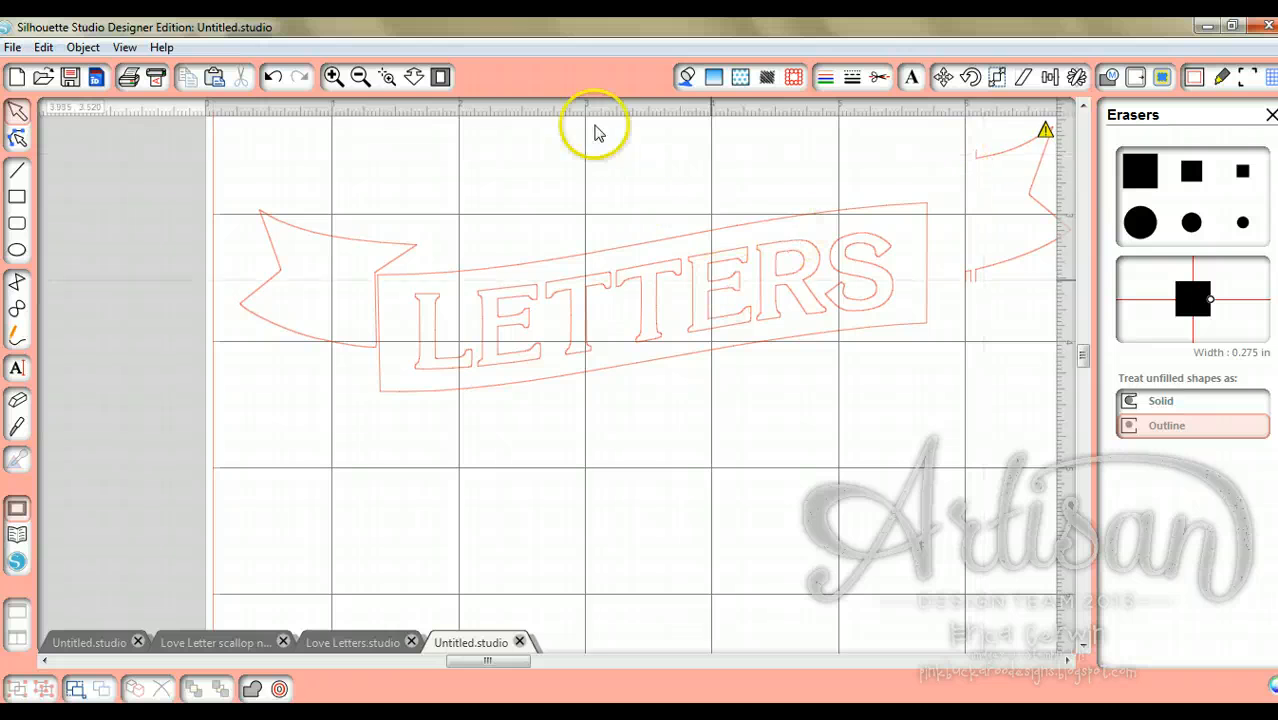
pyautogui.click(274, 78)
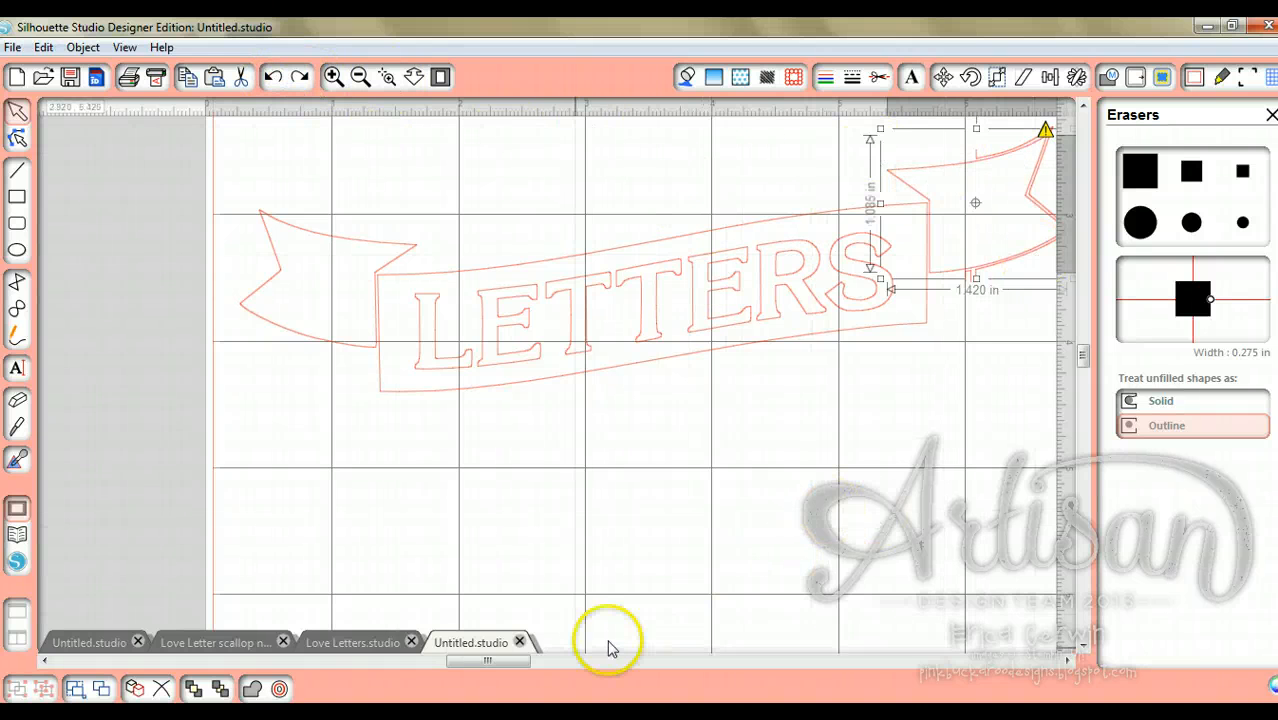
# Step: Cut the outlines with the Straight knife where the right tail's fold meets the upper right corner of the LETTERS banner
pyautogui.moveTo(522, 660); pyautogui.dragTo(548, 662)
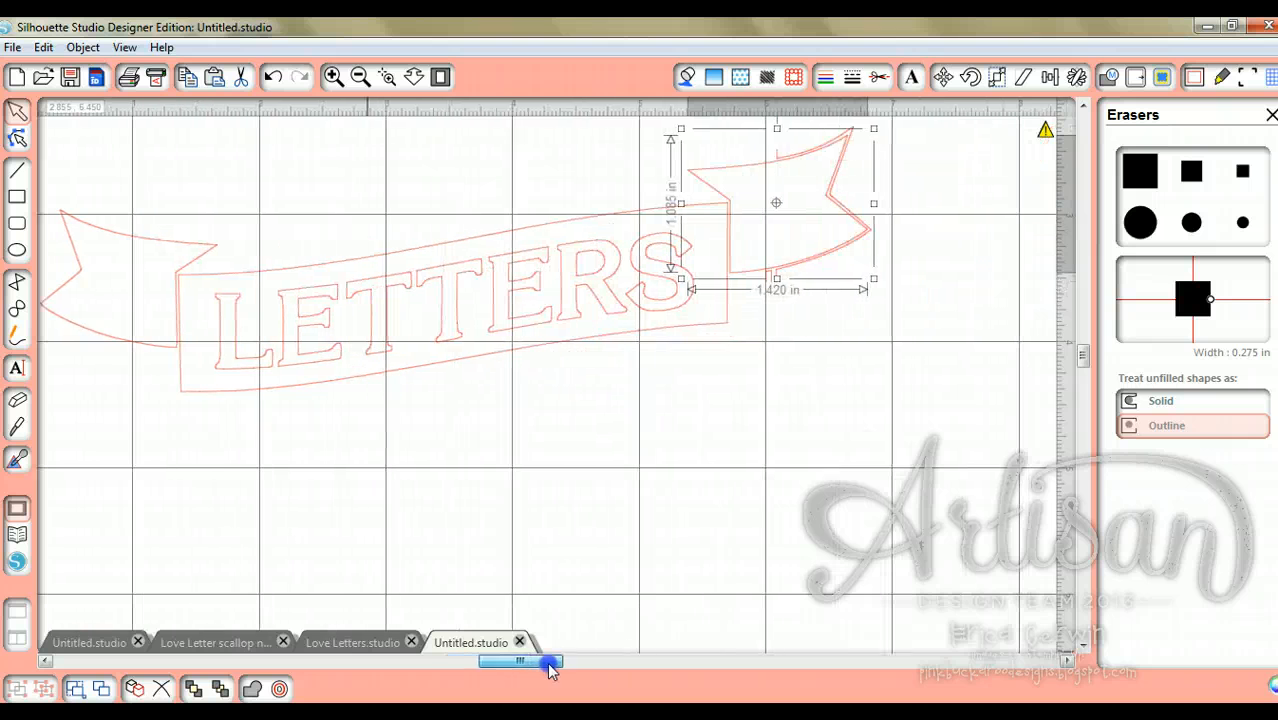
pyautogui.click(334, 78)
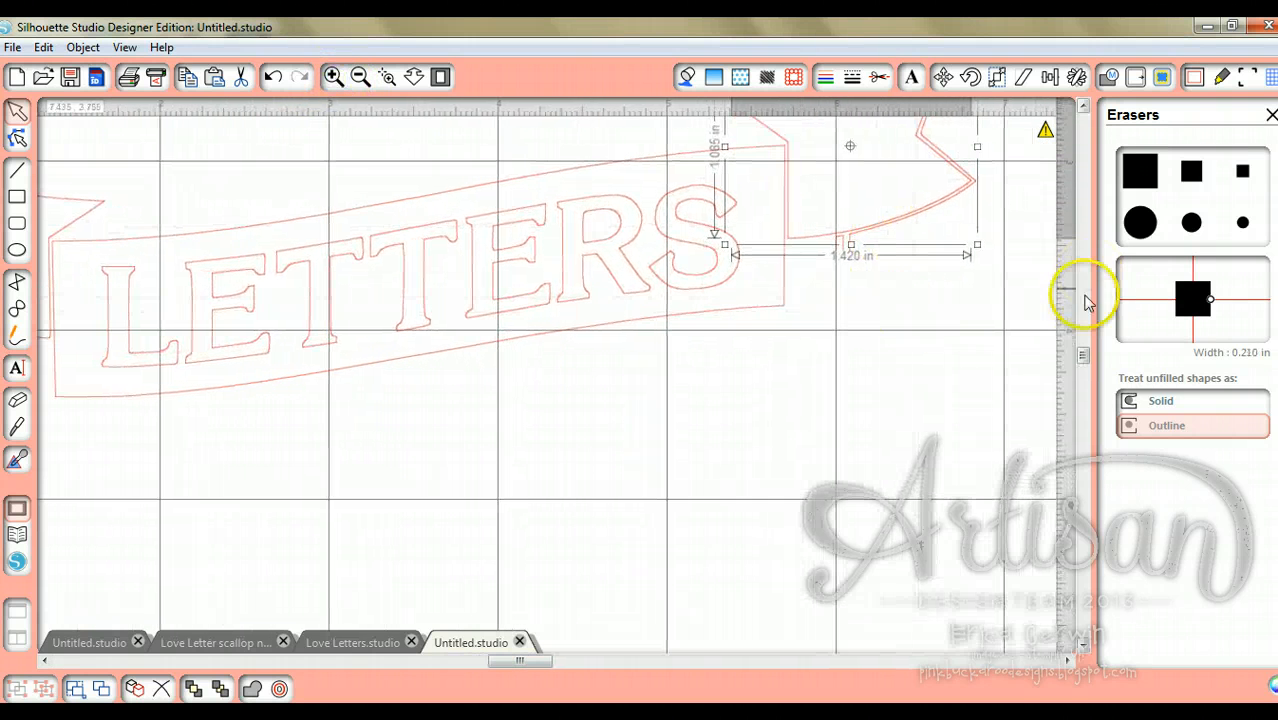
pyautogui.scroll(5, 1084, 338)
pyautogui.moveTo(1084, 342); pyautogui.dragTo(1081, 348)
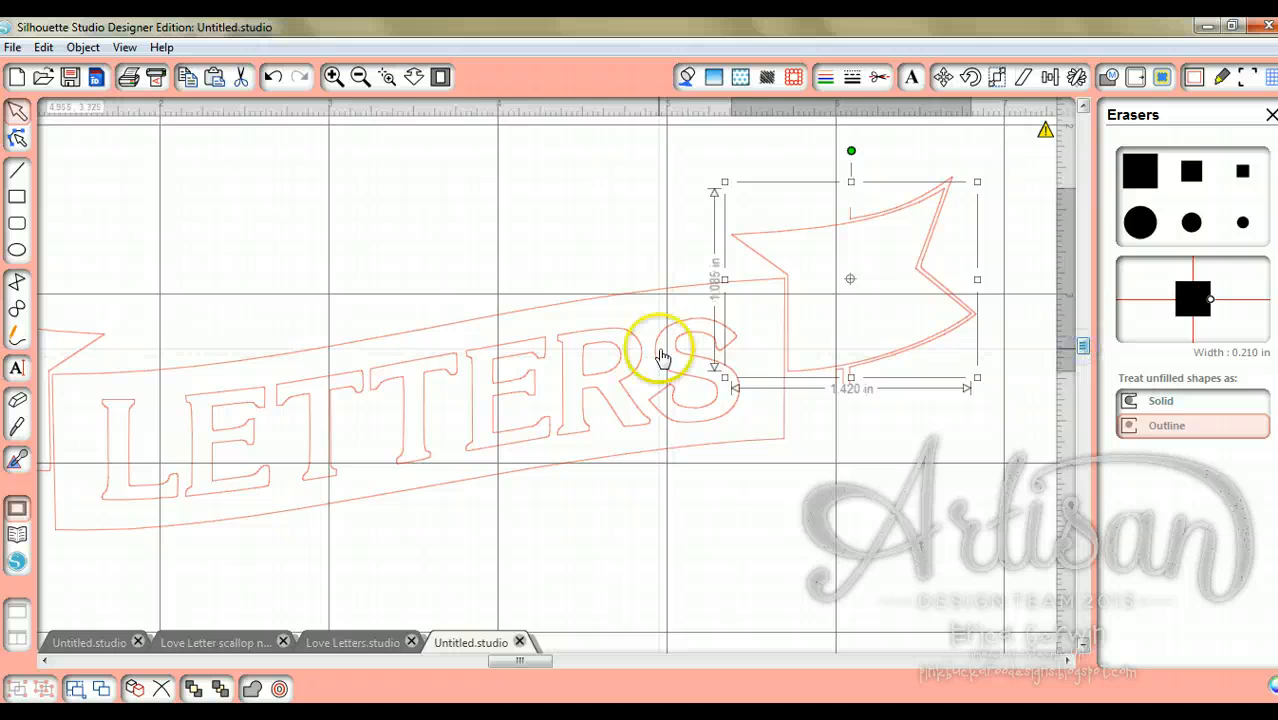
pyautogui.click(19, 427)
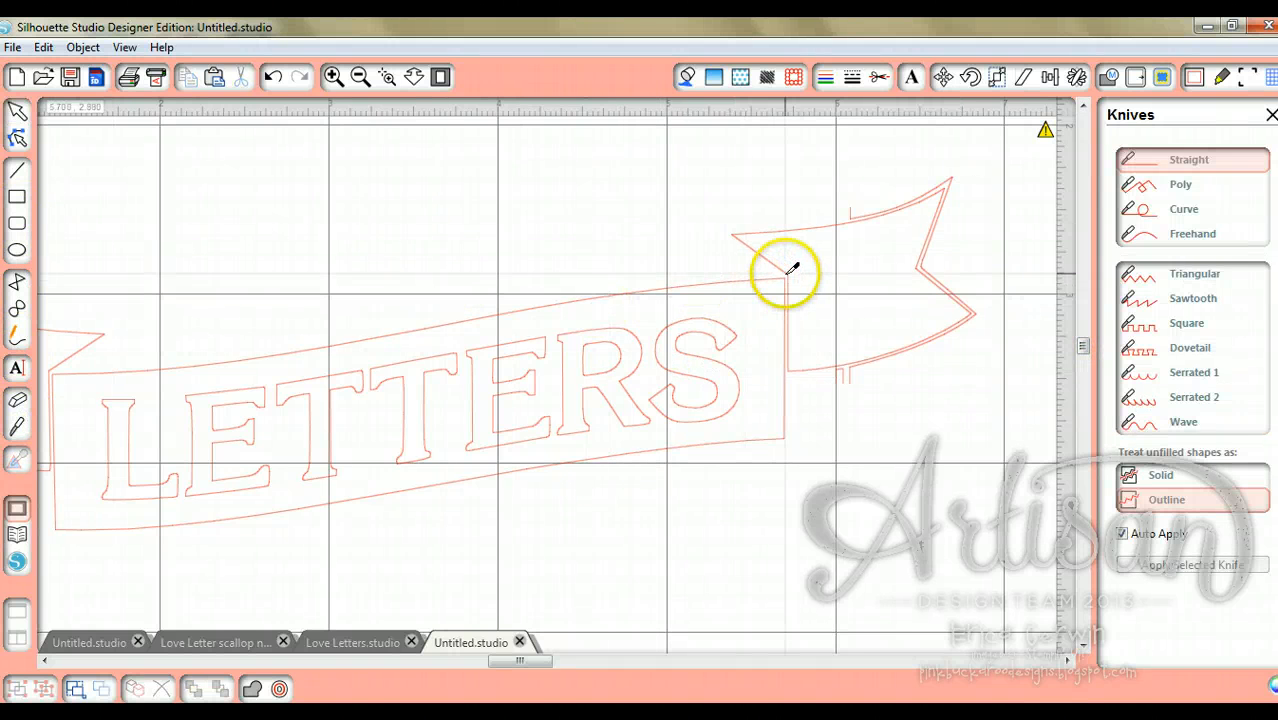
pyautogui.moveTo(785, 274); pyautogui.dragTo(788, 275)
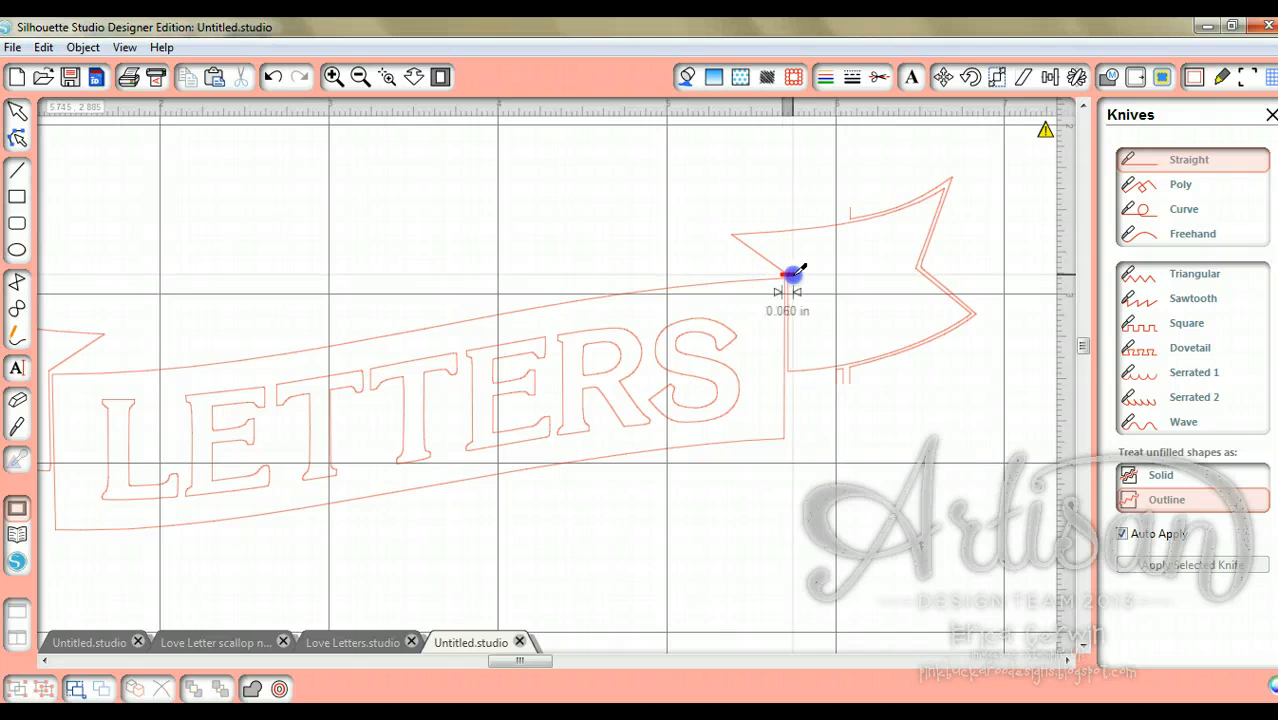
pyautogui.click(799, 273)
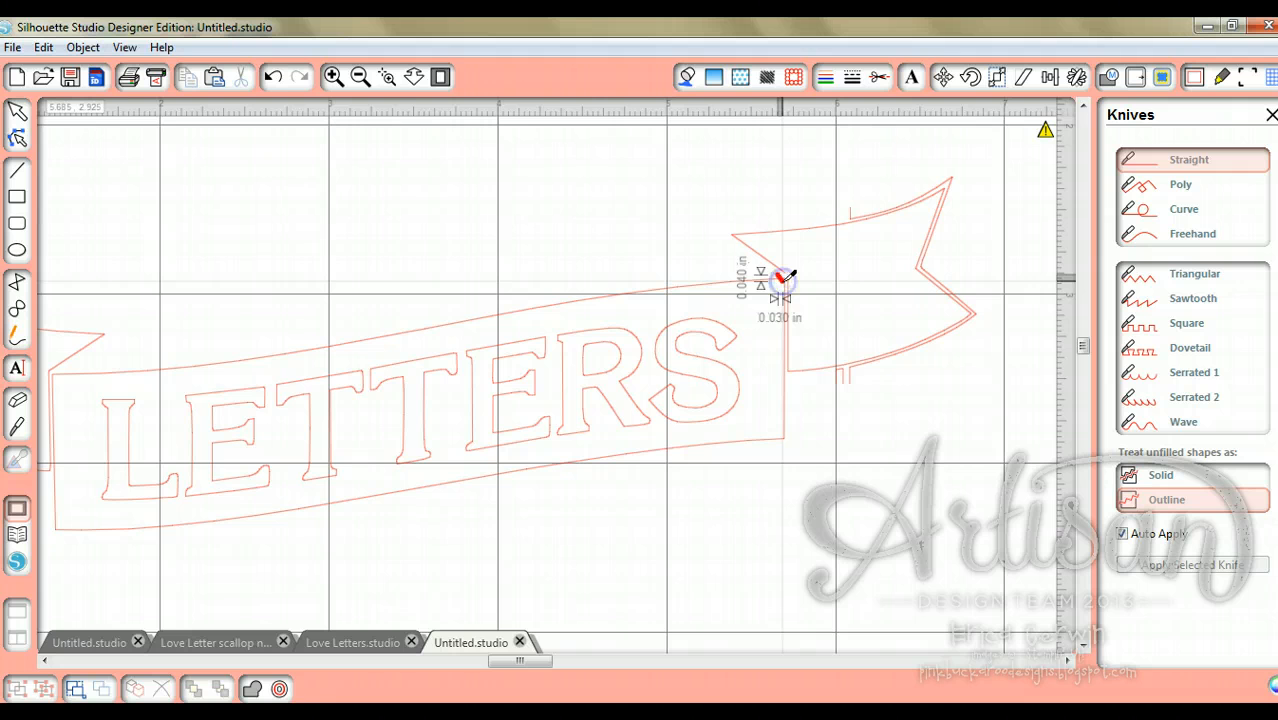
pyautogui.moveTo(783, 281); pyautogui.dragTo(787, 266)
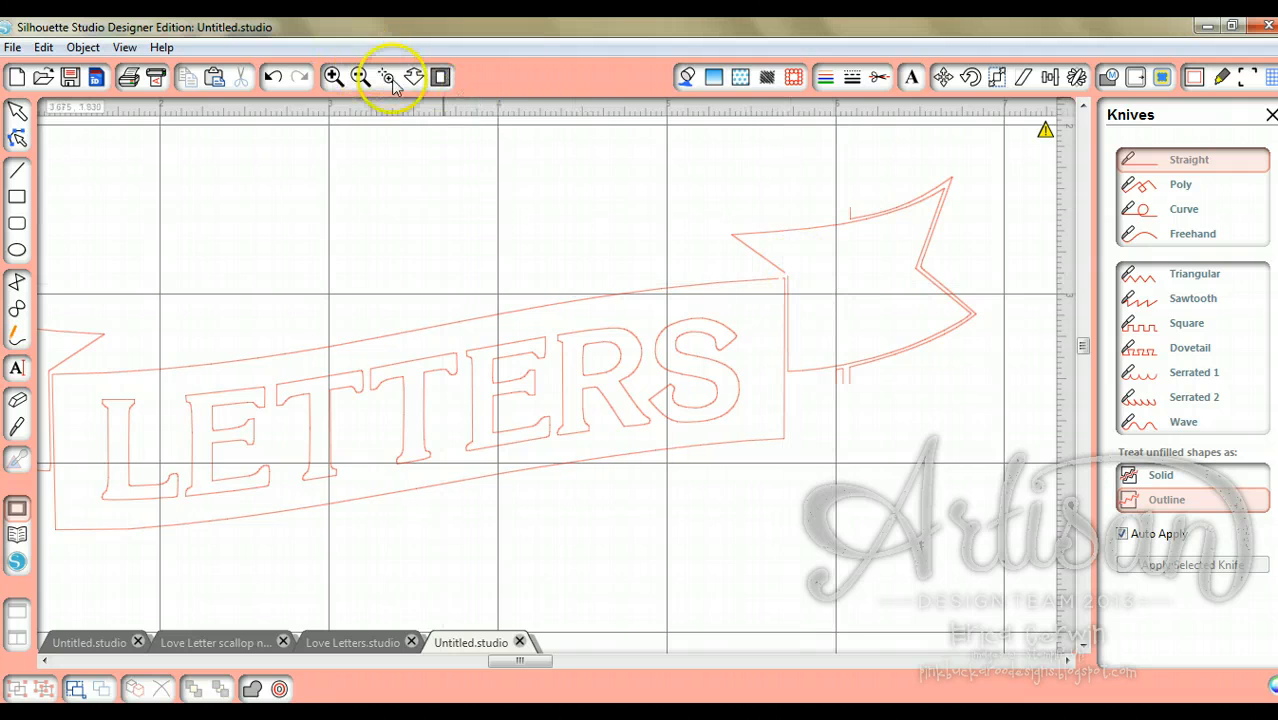
# Step: Examine the cut corner between the banner and its right tail, selecting each line to check which outline it belongs to
pyautogui.click(781, 279)
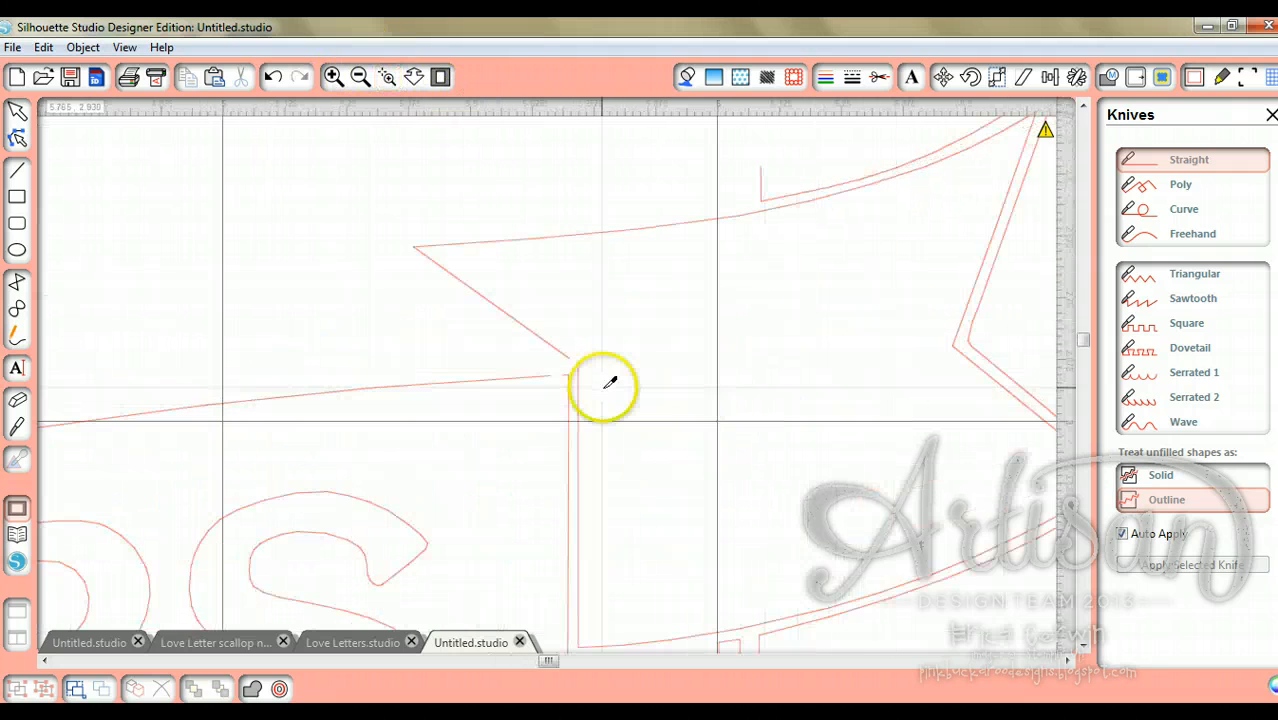
pyautogui.click(17, 138)
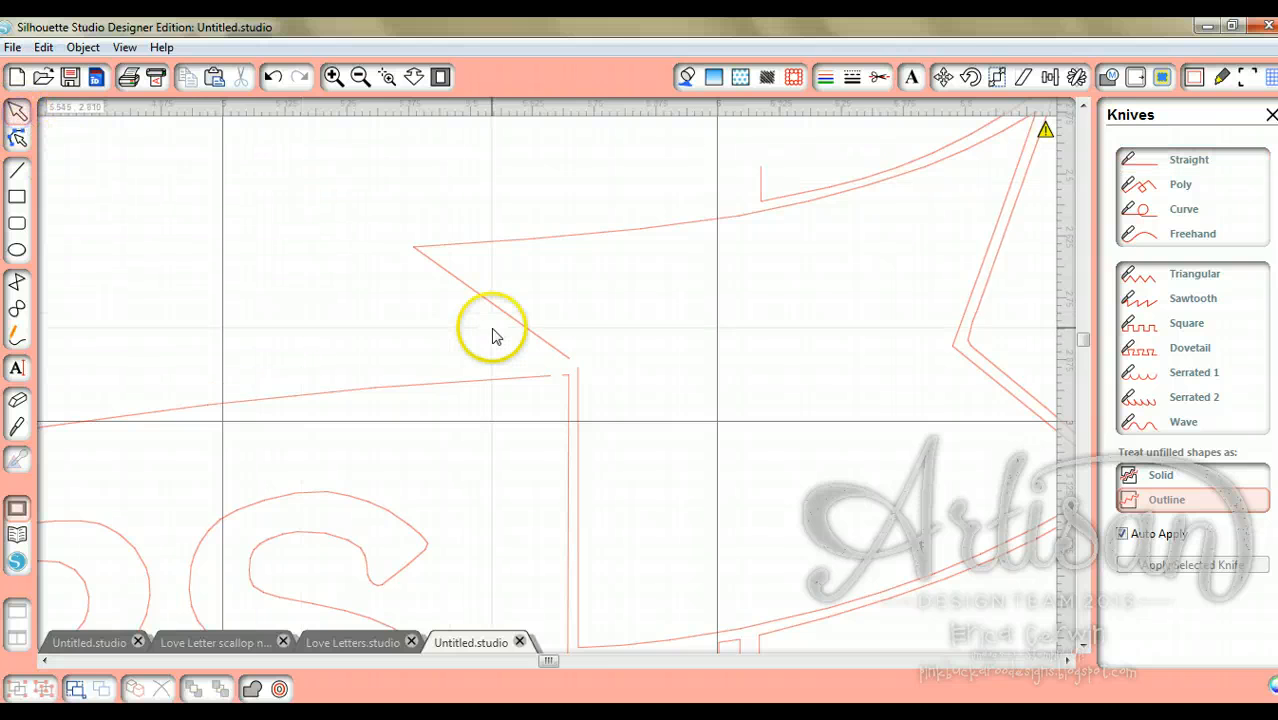
pyautogui.click(567, 398)
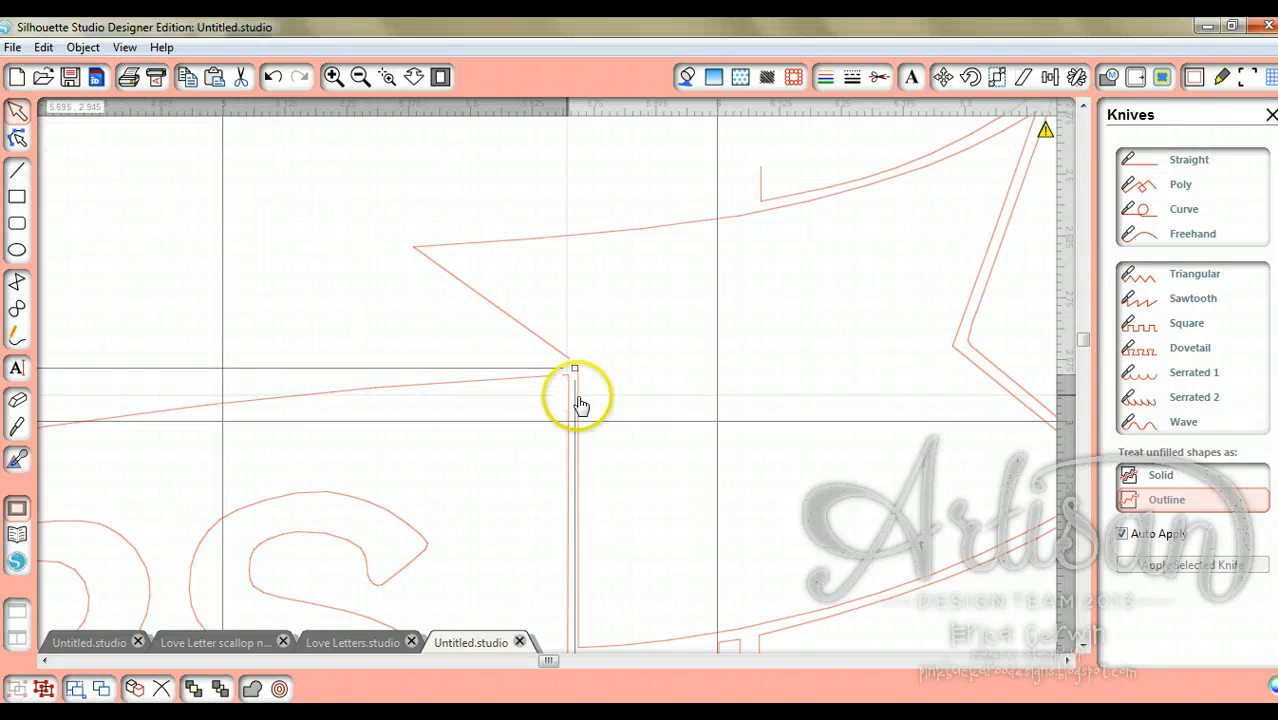
pyautogui.click(579, 398)
pyautogui.moveTo(579, 403); pyautogui.dragTo(583, 405)
pyautogui.moveTo(1078, 340); pyautogui.dragTo(1081, 342)
pyautogui.click(560, 415)
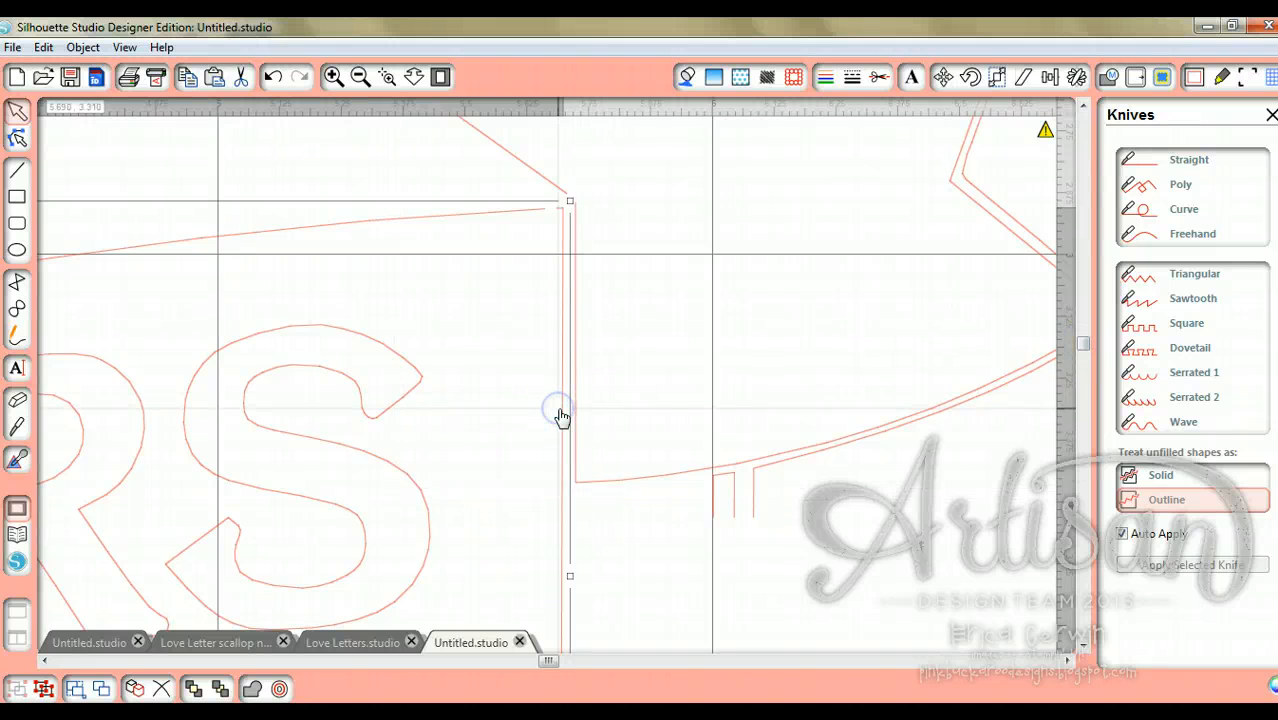
pyautogui.click(575, 410)
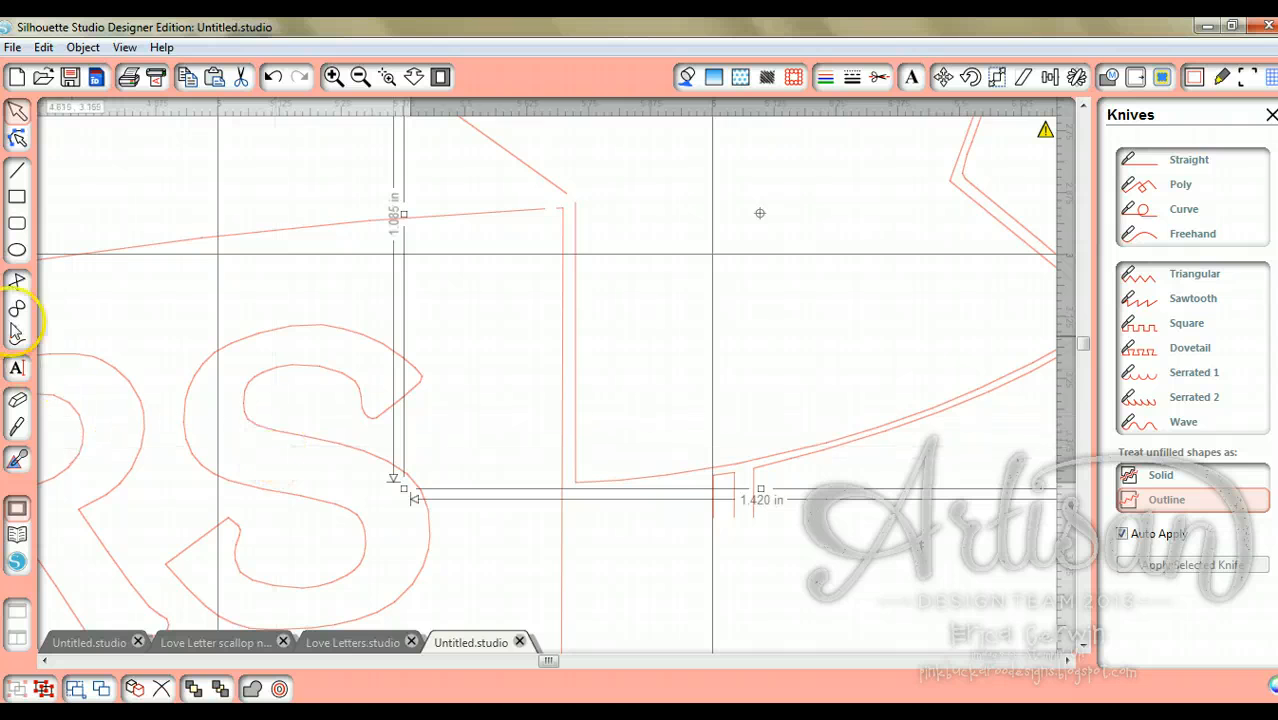
# Step: Erase the right tail's vertical edge beside the banner and the frame stubs beneath the tail with the large square Eraser
pyautogui.click(22, 428)
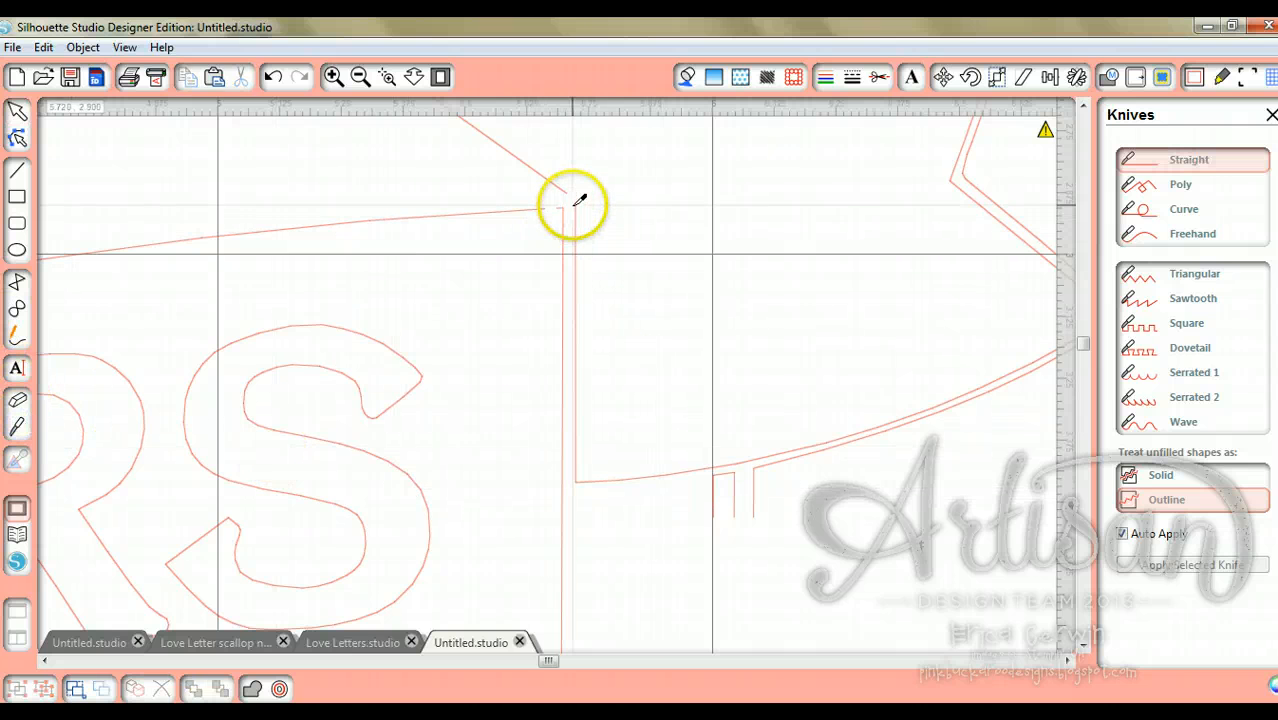
pyautogui.click(17, 459)
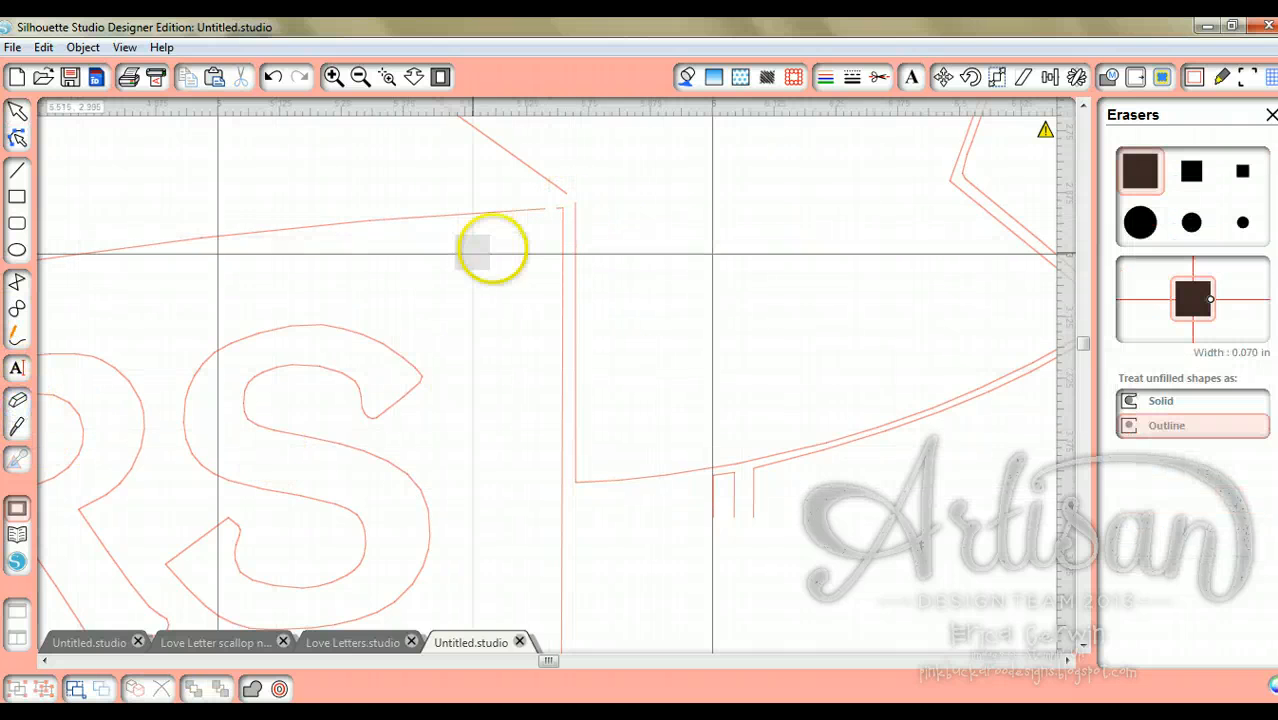
pyautogui.moveTo(588, 210); pyautogui.dragTo(585, 487)
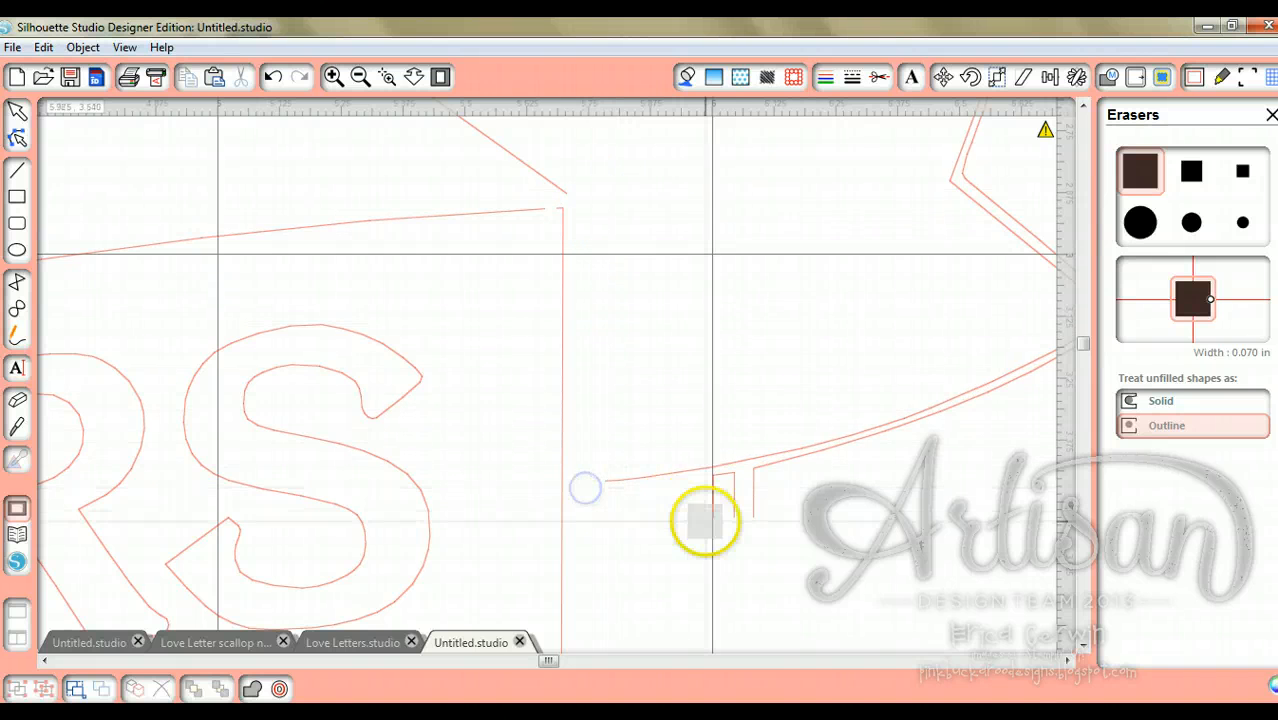
pyautogui.moveTo(705, 520)
pyautogui.mouseDown()
pyautogui.moveTo(730, 491)
pyautogui.moveTo(759, 487)
pyautogui.mouseUp()
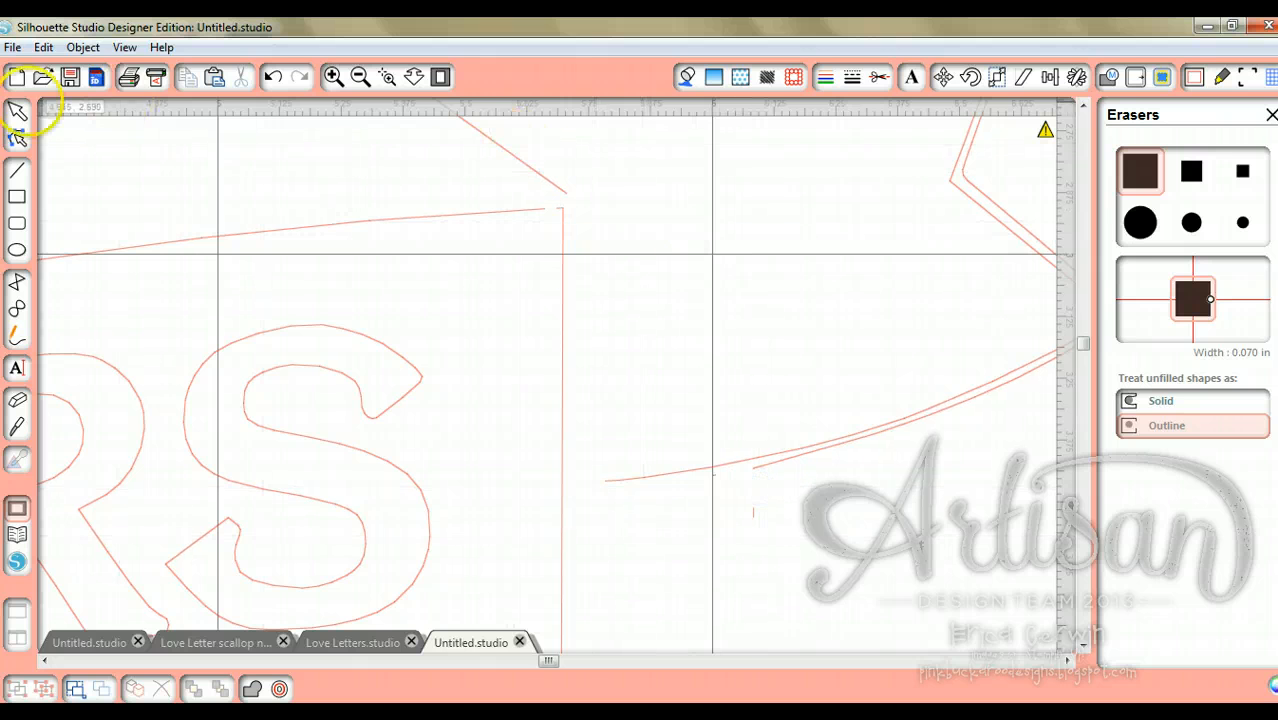
pyautogui.click(19, 114)
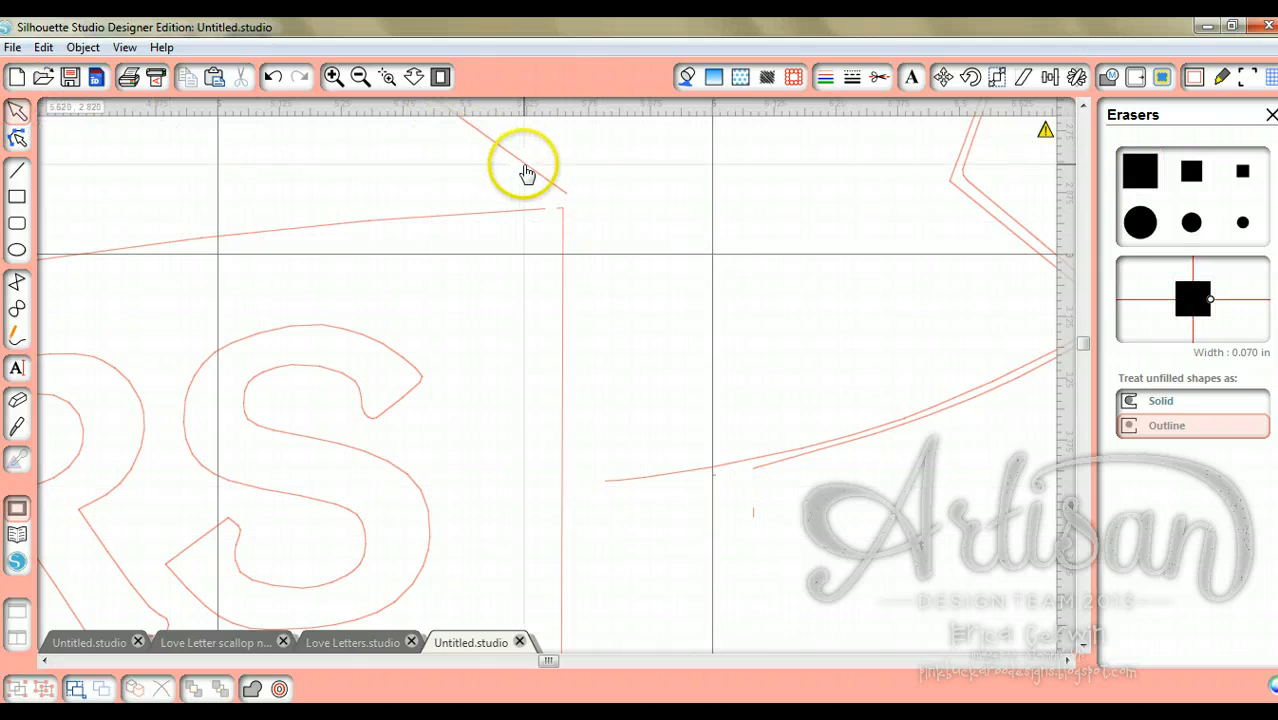
# Step: Split the cut outline of the LETTERS banner into separately selectable lines
pyautogui.click(527, 170)
pyautogui.click(374, 222)
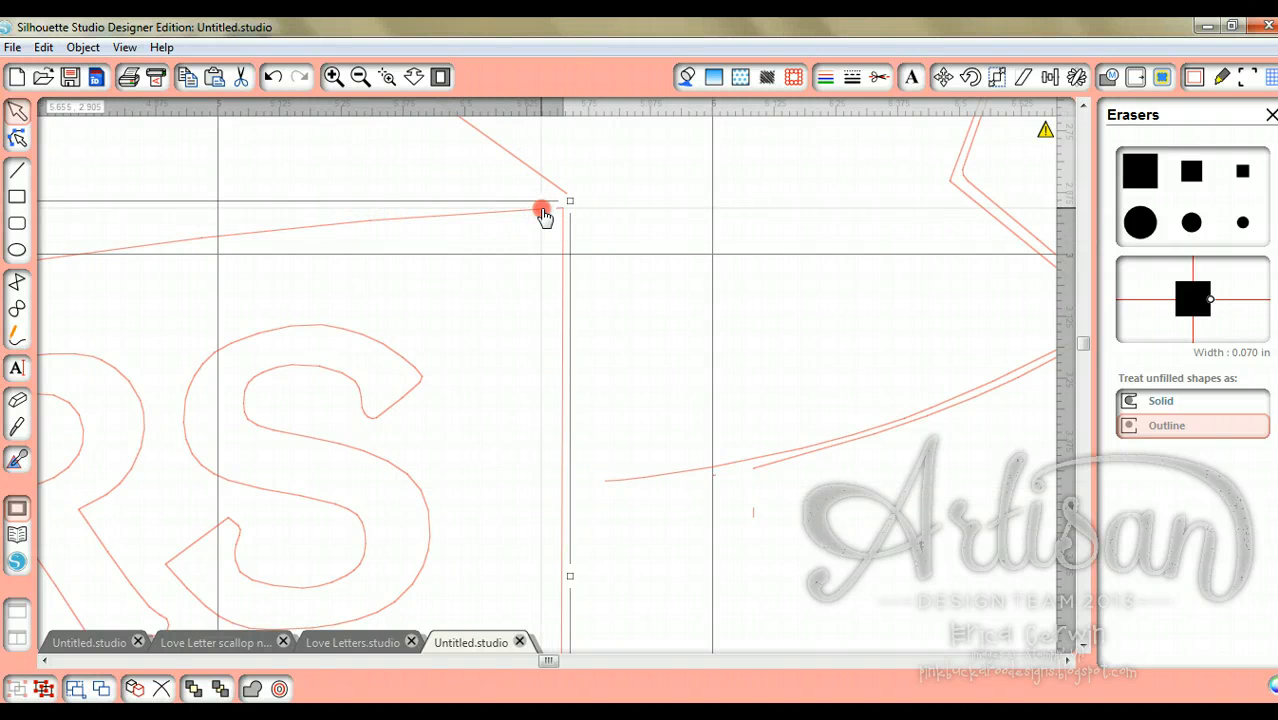
pyautogui.rightClick(543, 216)
pyautogui.click(624, 455)
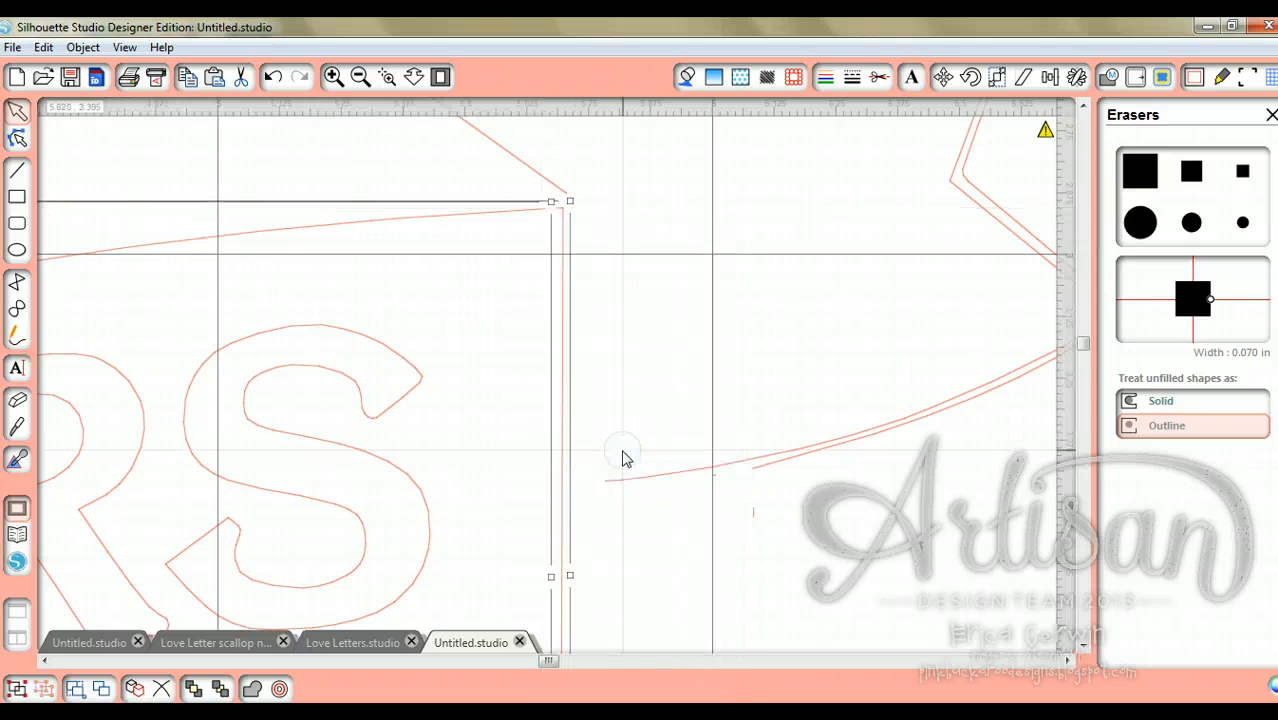
# Step: Extend the right end of the LETTERS banner's top edge so it meets the banner's vertical right edge
pyautogui.click(471, 314)
pyautogui.click(533, 218)
pyautogui.doubleClick(532, 212)
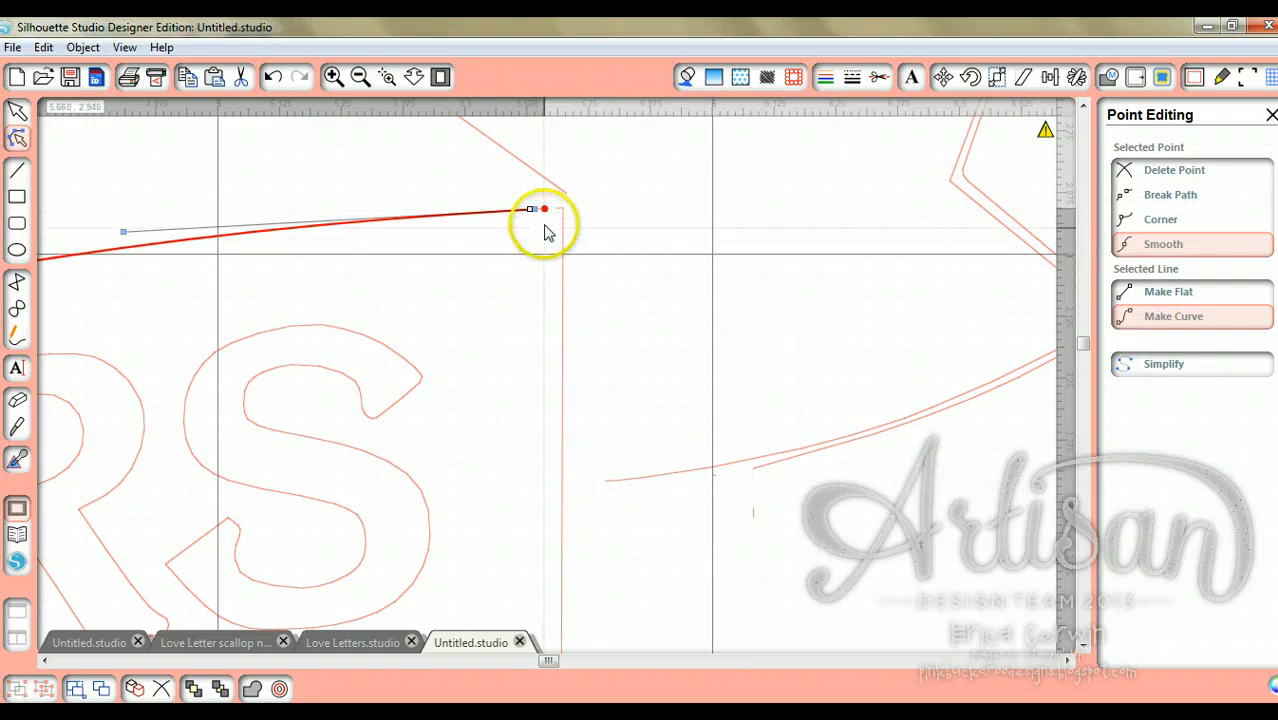
pyautogui.click(545, 211)
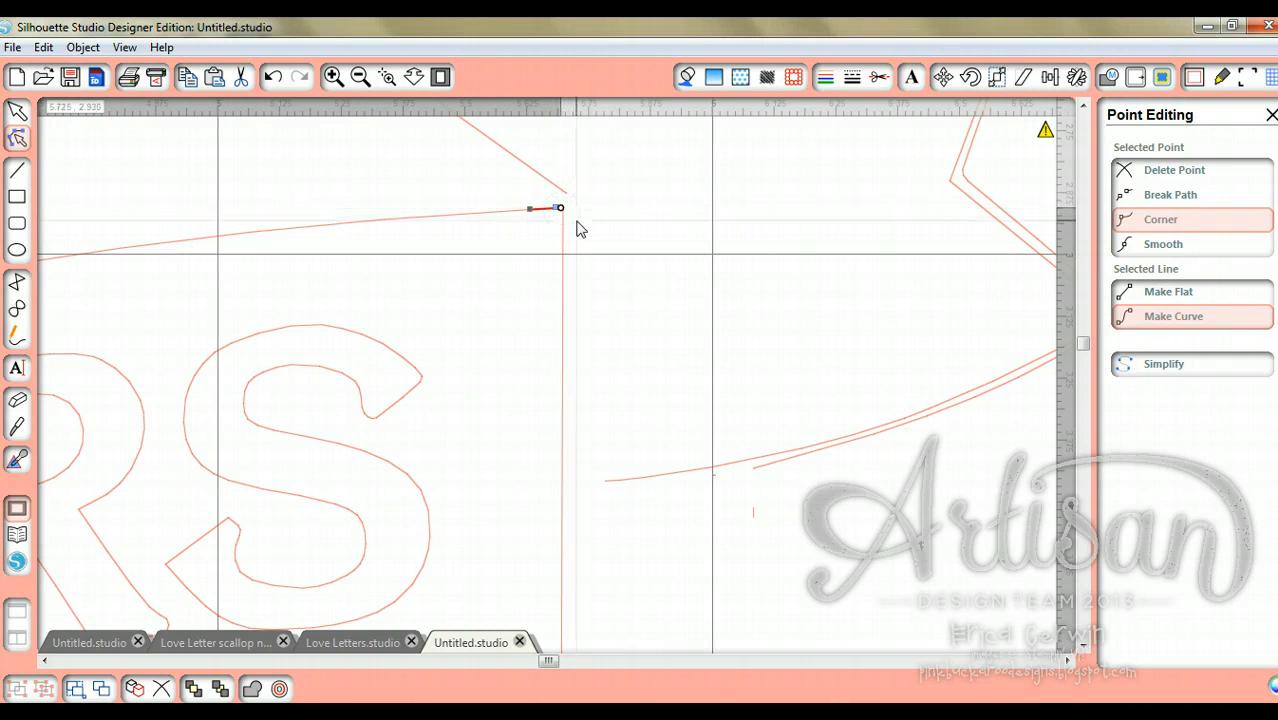
pyautogui.click(577, 222)
# Step: Split the right tail's outline into separately selectable lines
pyautogui.click(561, 194)
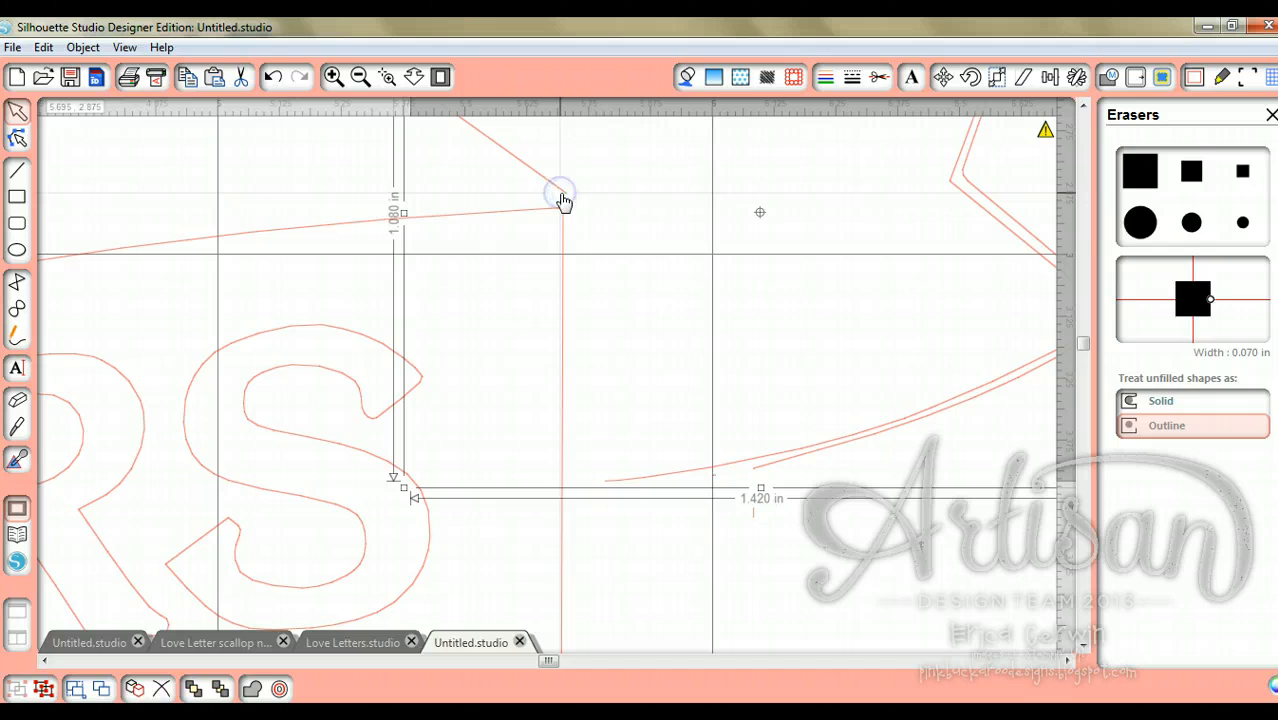
pyautogui.rightClick(561, 194)
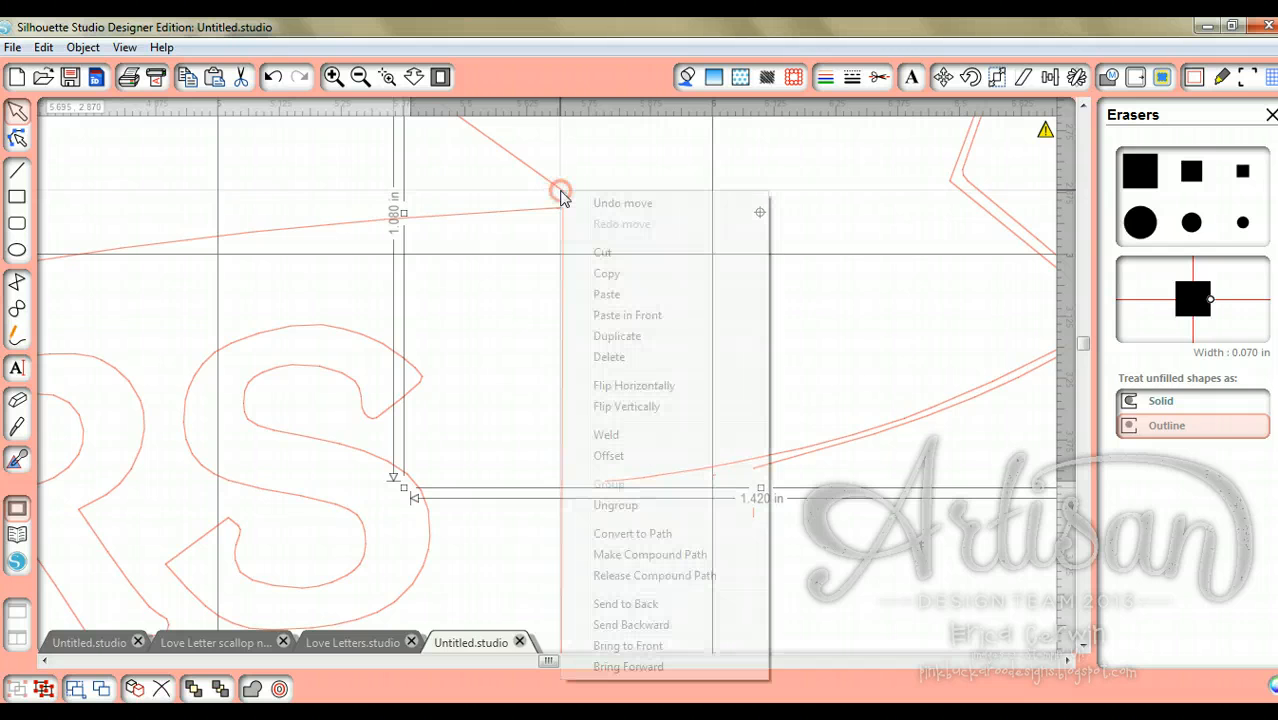
pyautogui.click(612, 440)
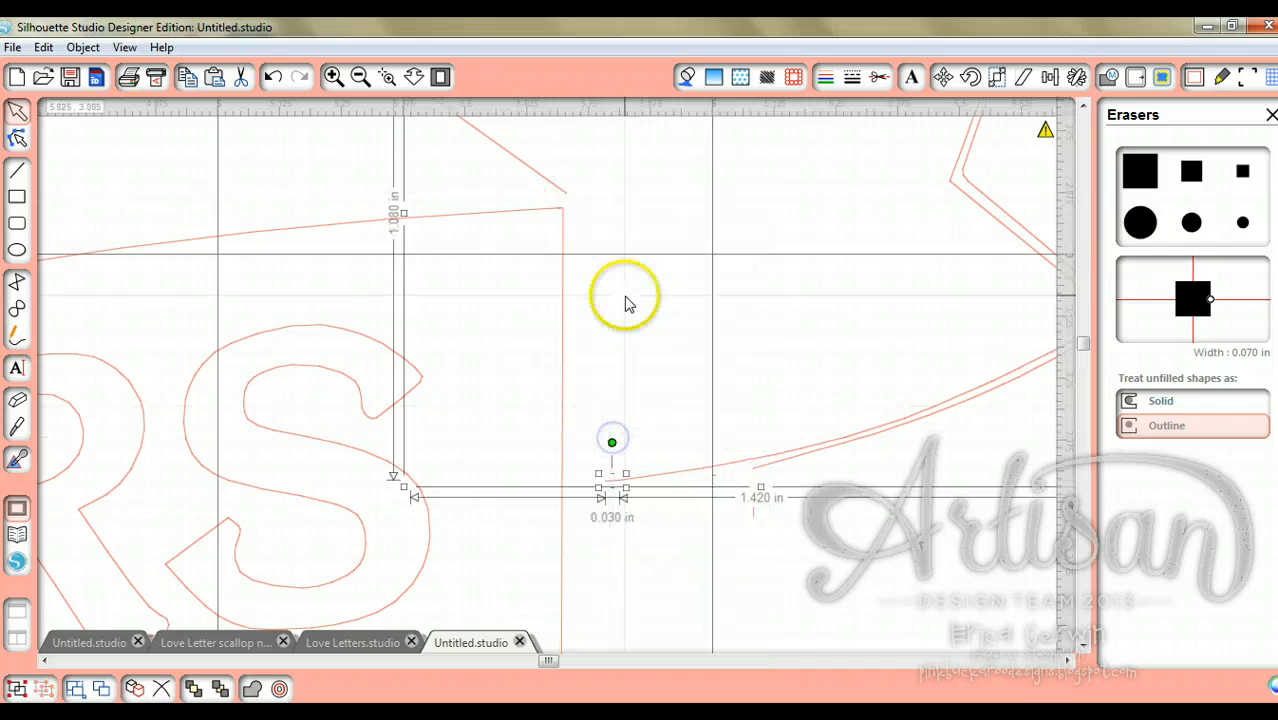
pyautogui.click(624, 296)
# Step: Move the end point of the right tail's fold line onto the banner's upper right corner
pyautogui.click(566, 200)
pyautogui.doubleClick(566, 200)
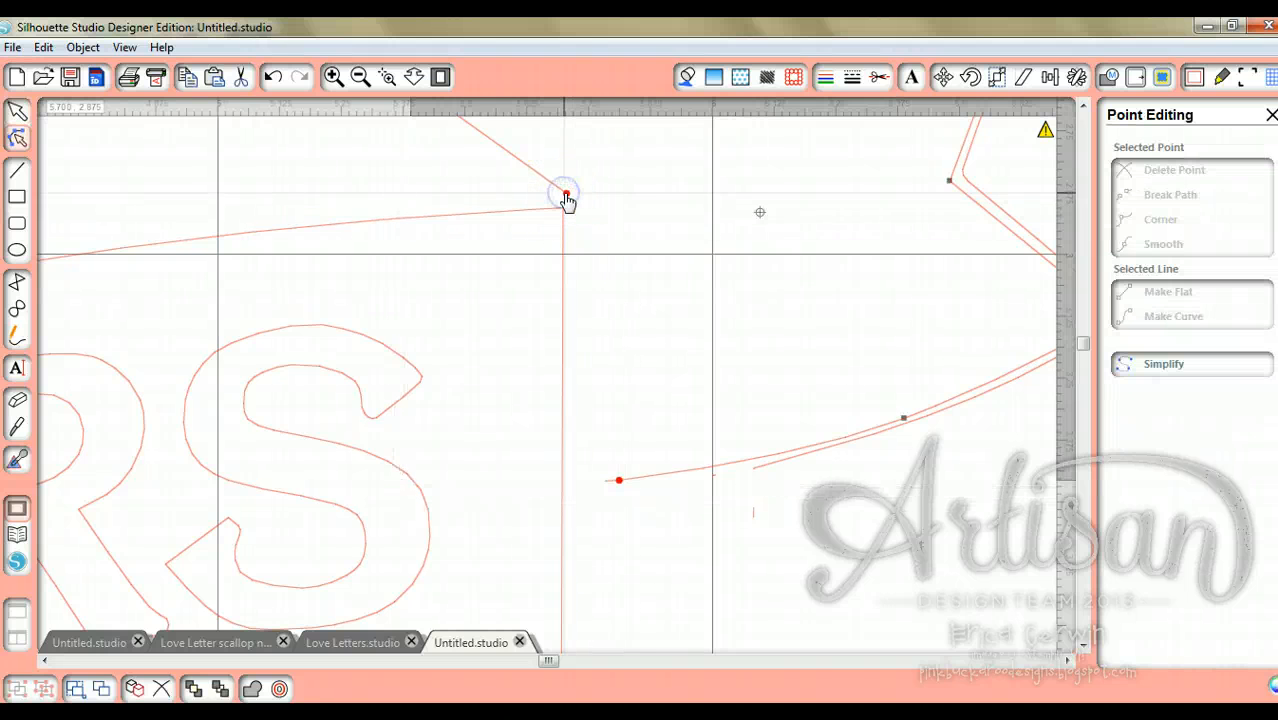
pyautogui.moveTo(569, 199); pyautogui.dragTo(561, 211)
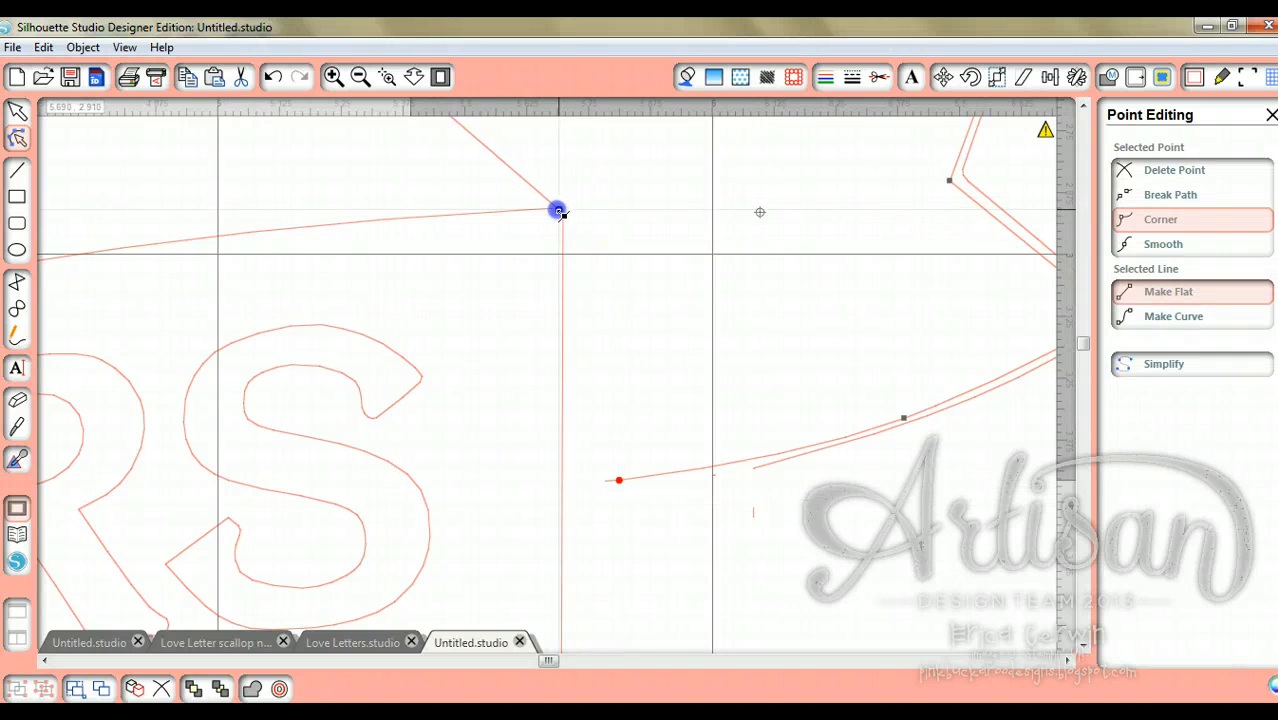
pyautogui.click(598, 264)
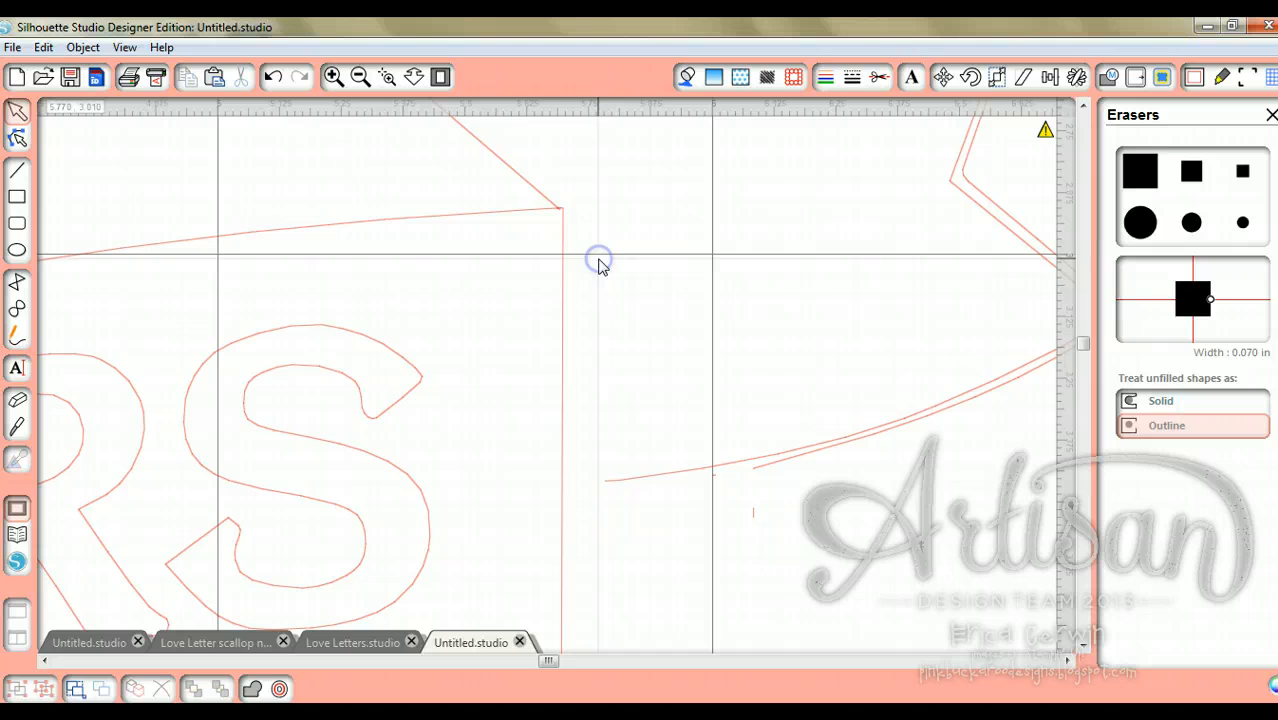
pyautogui.click(555, 210)
pyautogui.click(612, 288)
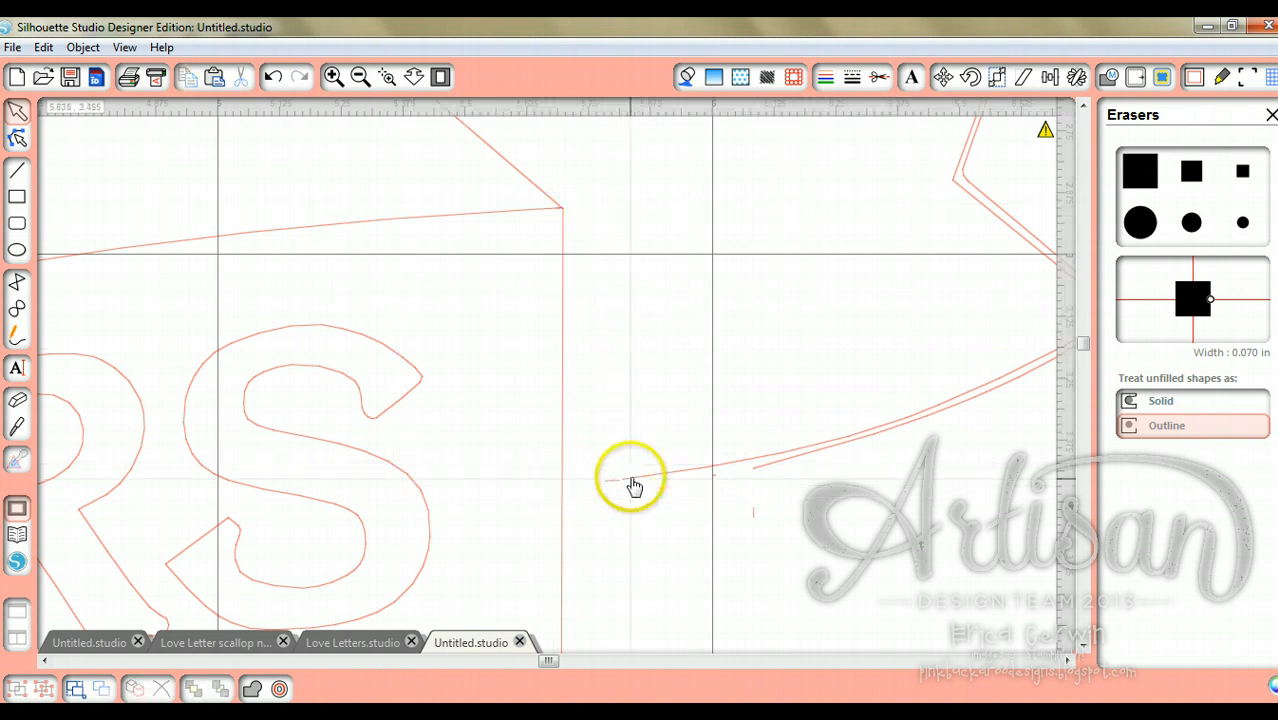
# Step: Delete the short stub at the end of the right tail's lower curve and extend the curve to the banner's right edge
pyautogui.moveTo(622, 488); pyautogui.dragTo(614, 498)
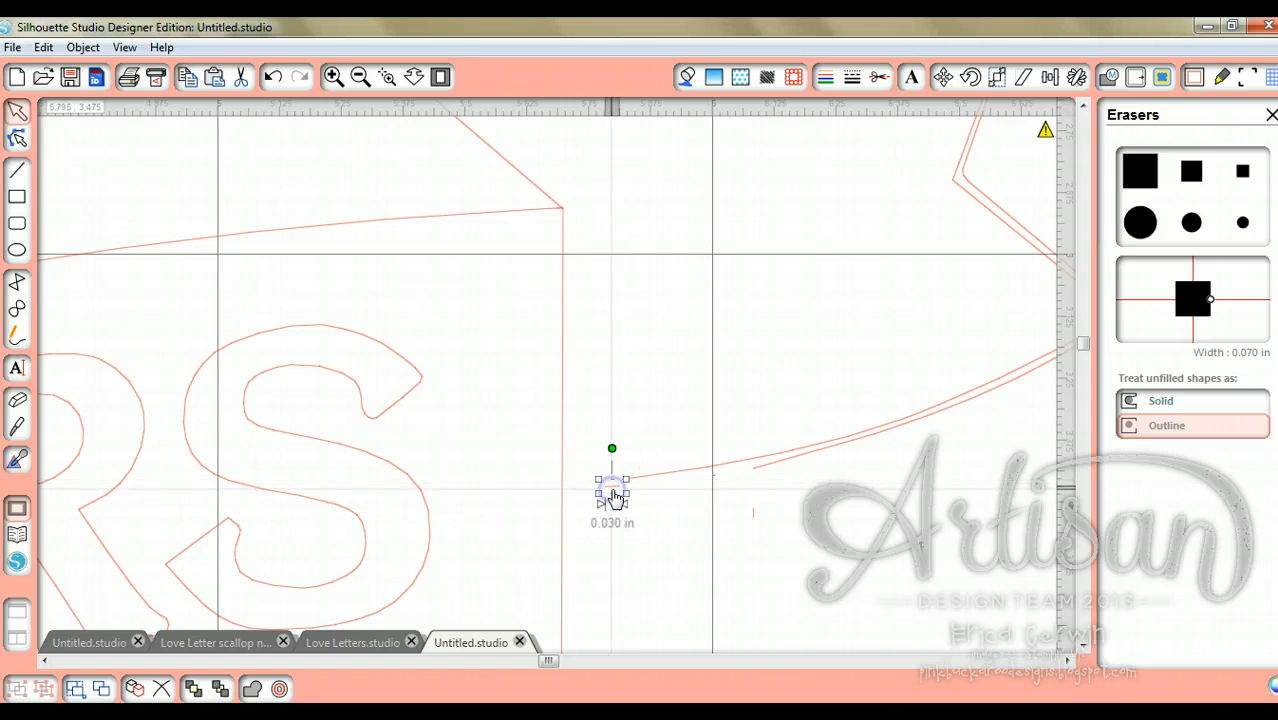
pyautogui.click(630, 484)
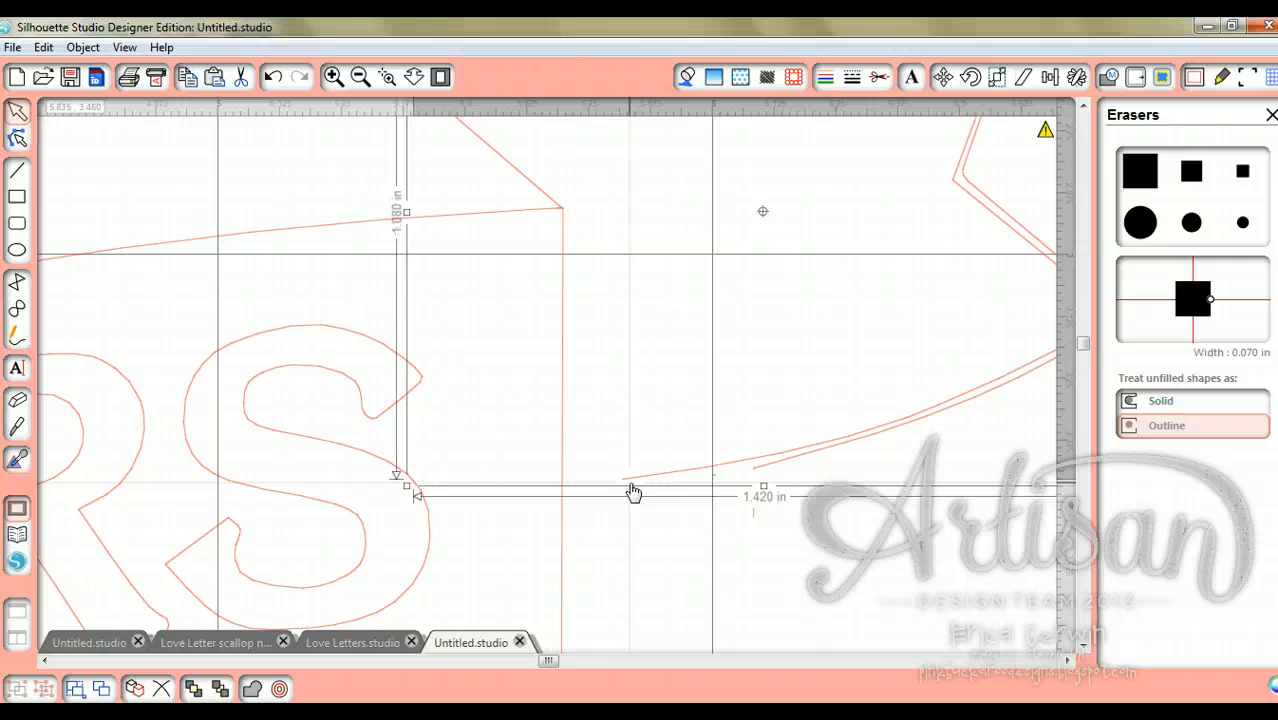
pyautogui.doubleClick(633, 490)
pyautogui.moveTo(621, 484)
pyautogui.mouseDown()
pyautogui.moveTo(609, 492)
pyautogui.moveTo(620, 484)
pyautogui.mouseUp()
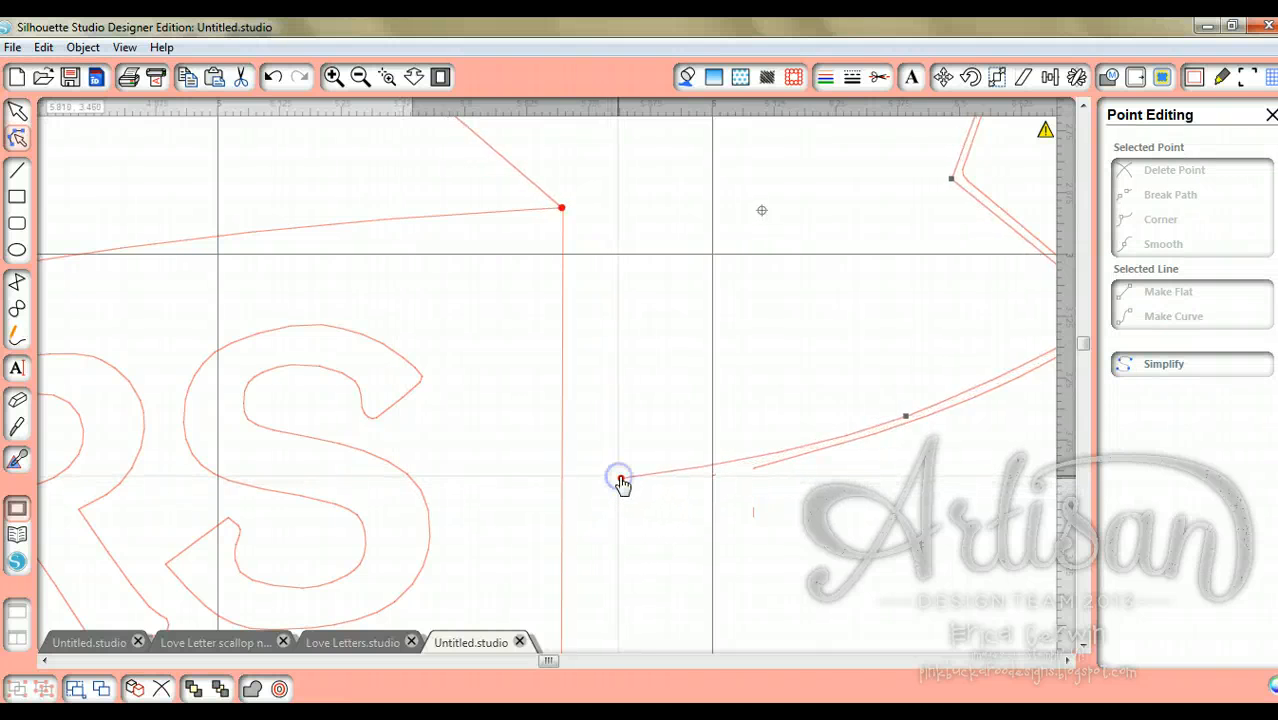
pyautogui.click(621, 481)
pyautogui.moveTo(622, 483); pyautogui.dragTo(572, 526)
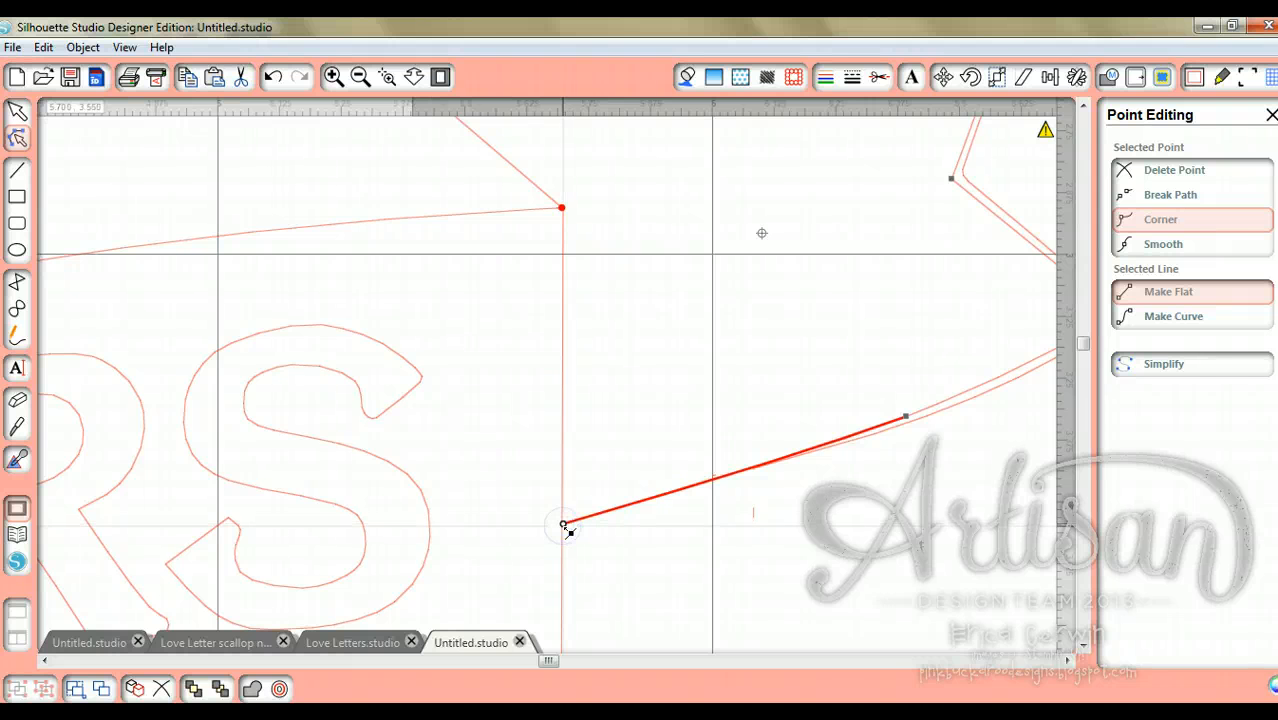
pyautogui.click(570, 530)
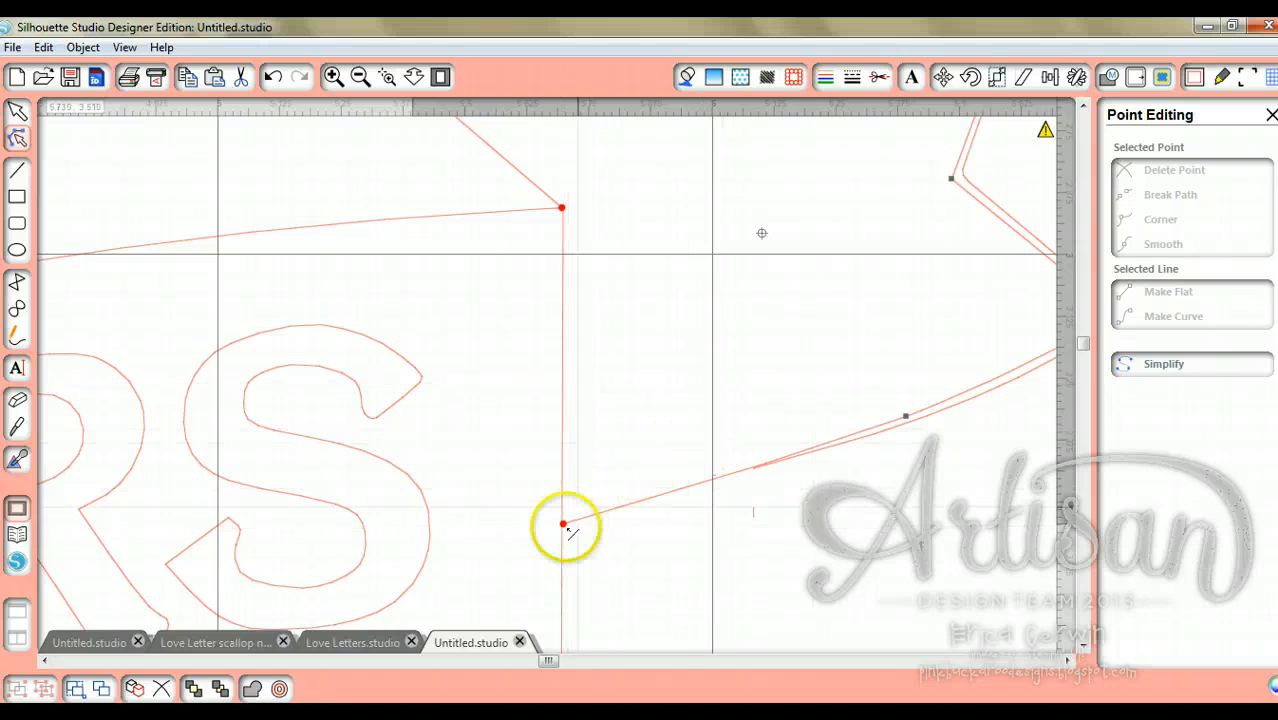
pyautogui.click(565, 525)
pyautogui.click(564, 526)
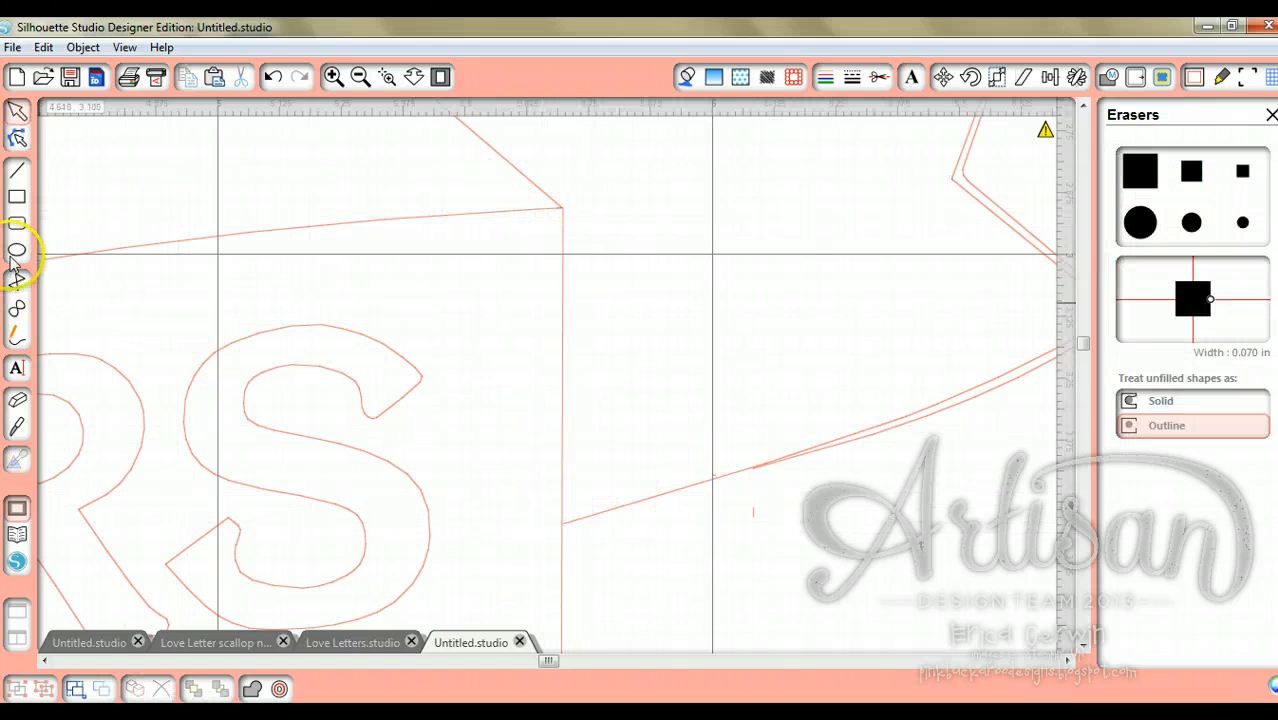
# Step: Erase the banner's vertical right edge between the fold corner and the right tail's lower curve with the large square Eraser
pyautogui.click(16, 401)
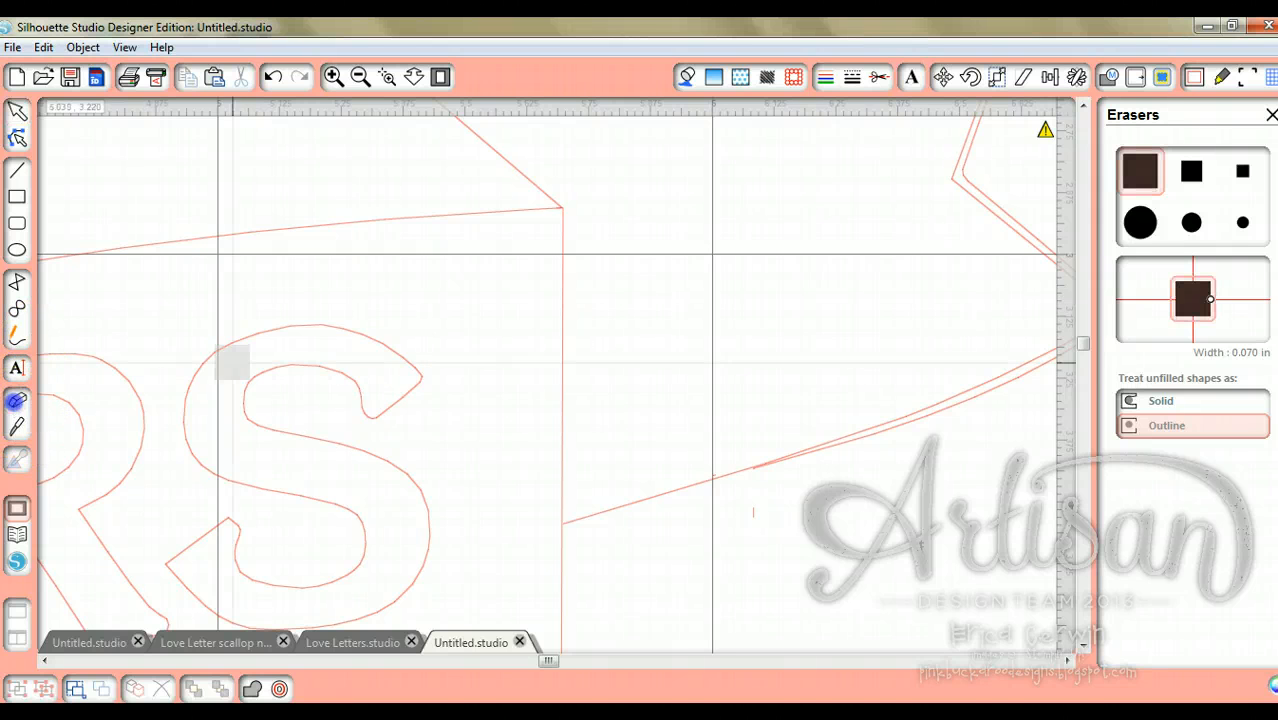
pyautogui.moveTo(572, 229)
pyautogui.mouseDown()
pyautogui.moveTo(582, 385)
pyautogui.moveTo(554, 497)
pyautogui.moveTo(531, 502)
pyautogui.mouseUp()
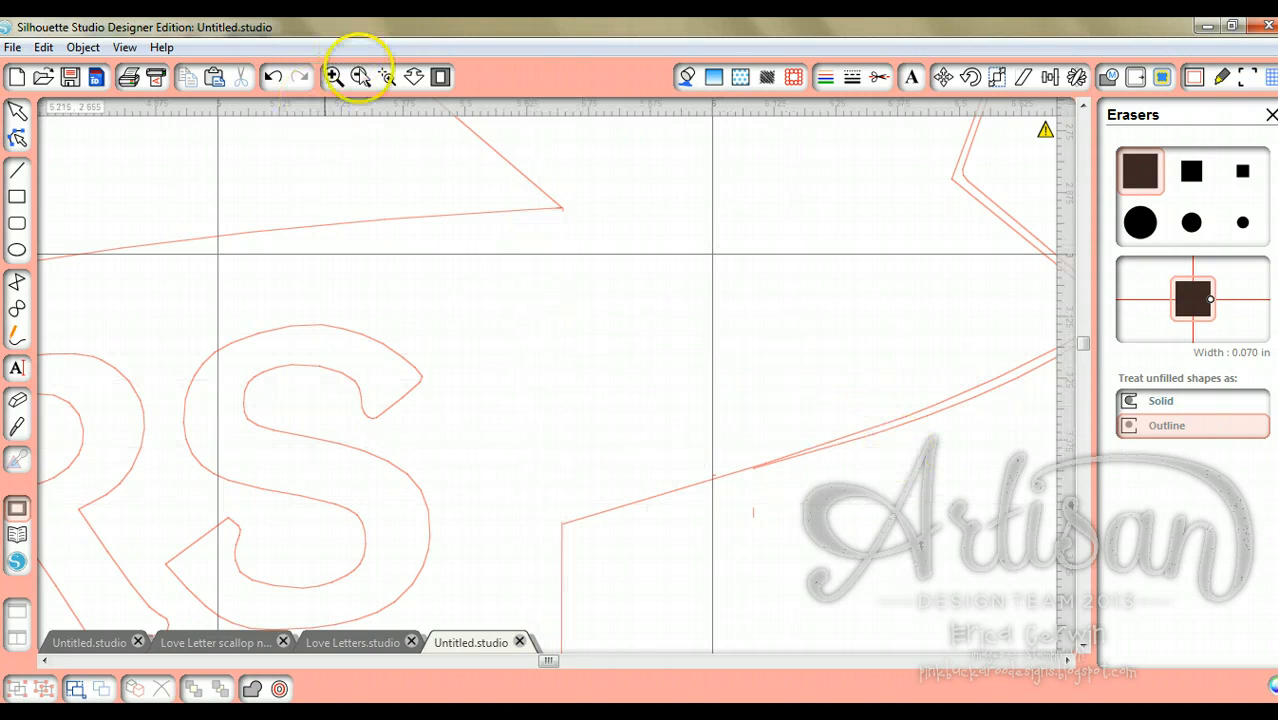
pyautogui.click(360, 77)
pyautogui.click(360, 77)
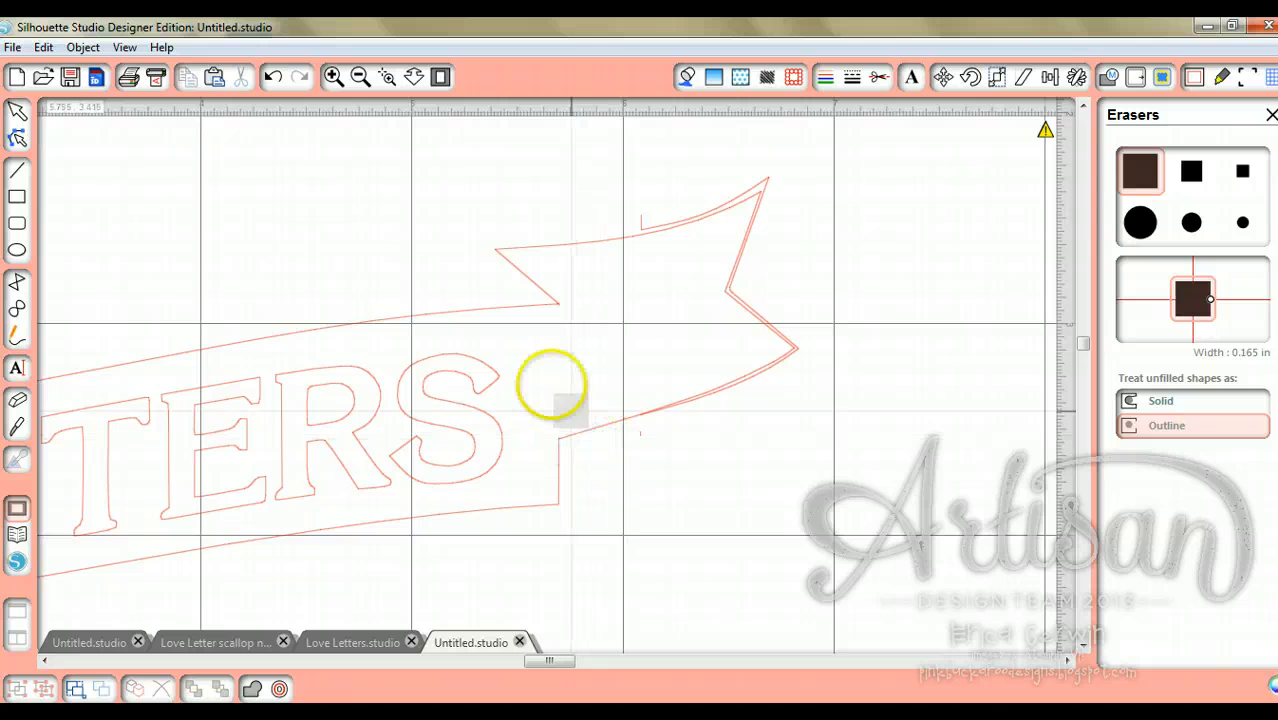
# Step: Delete the duplicate second outline running alongside the right tail
pyautogui.click(333, 77)
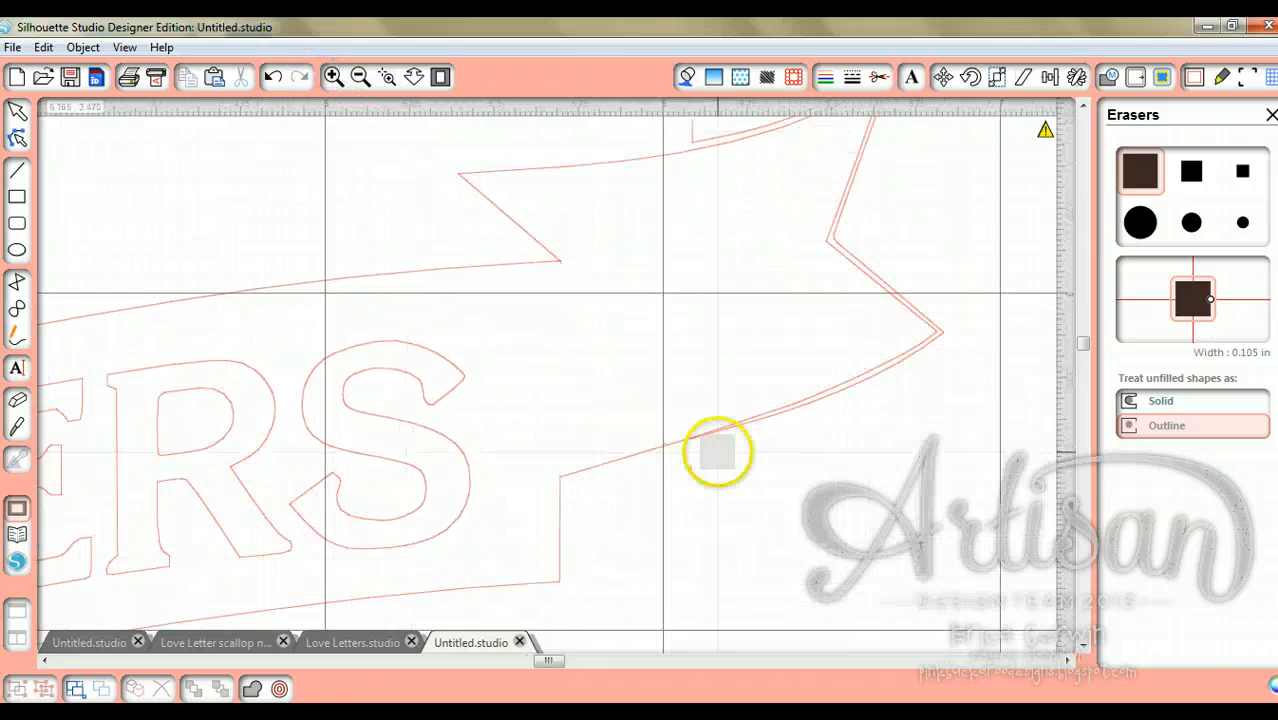
pyautogui.click(333, 77)
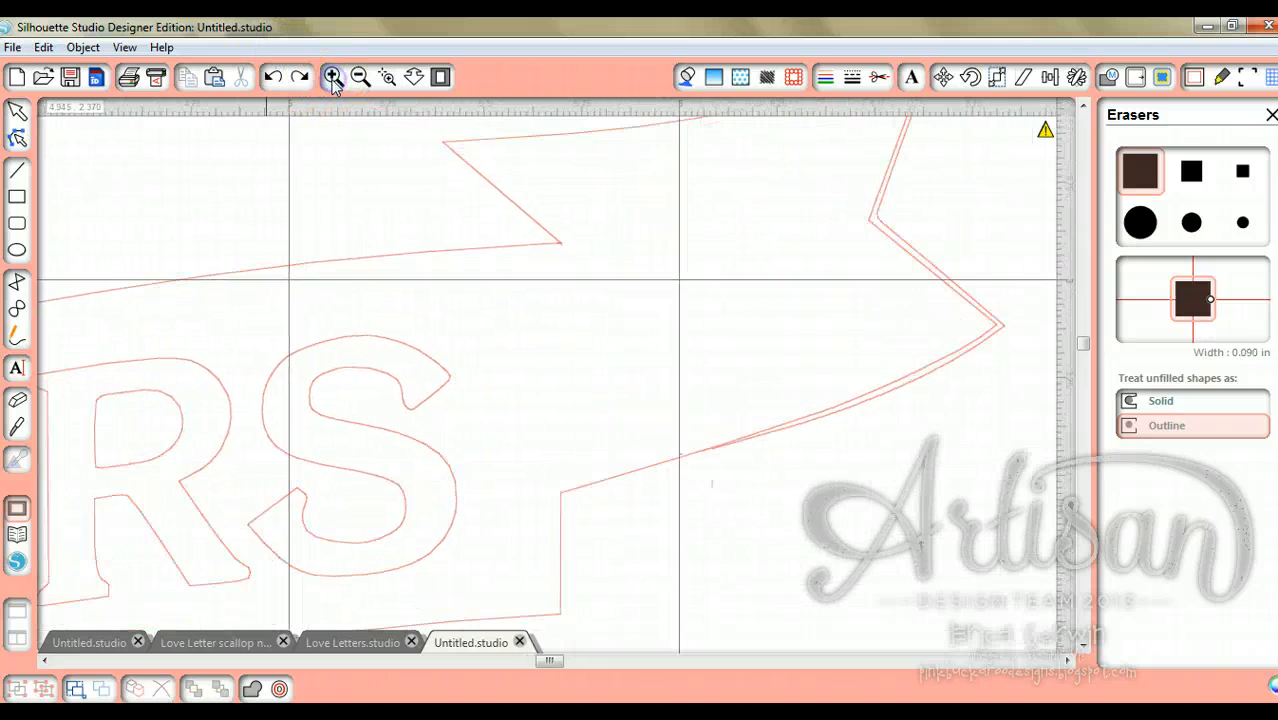
pyautogui.click(17, 112)
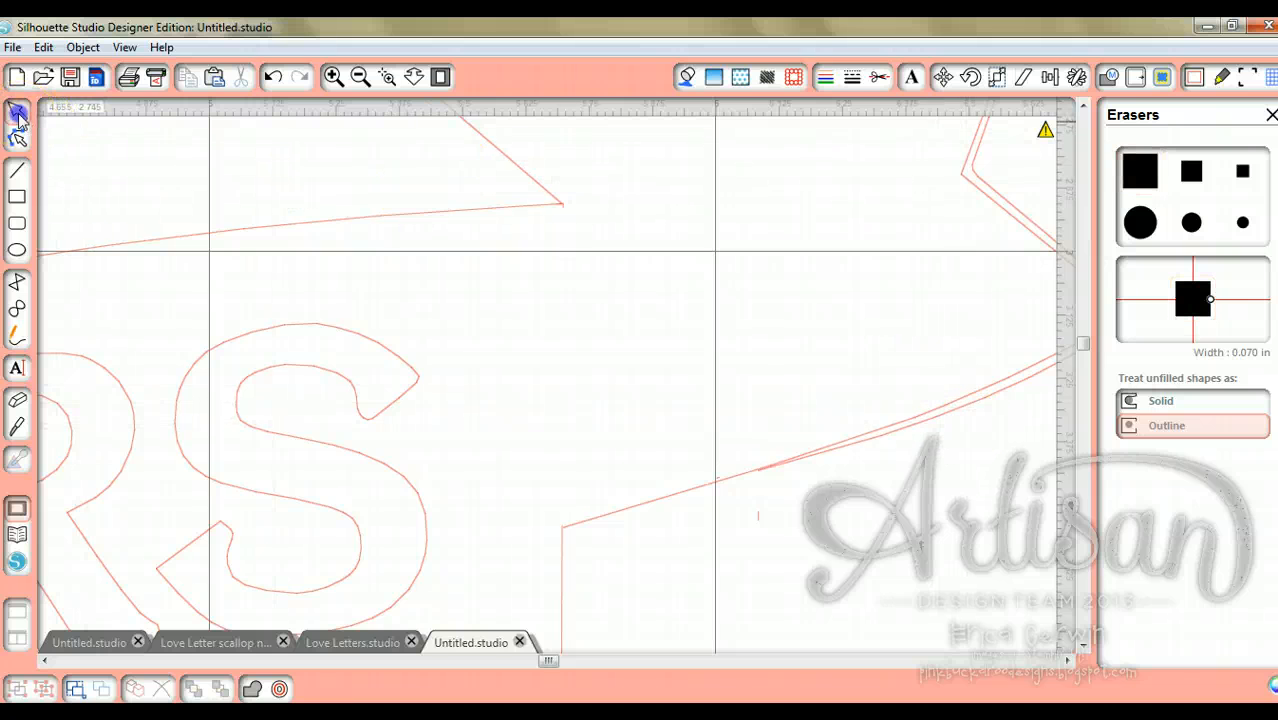
pyautogui.click(920, 423)
pyautogui.moveTo(922, 429); pyautogui.dragTo(928, 434)
pyautogui.press('Delete')
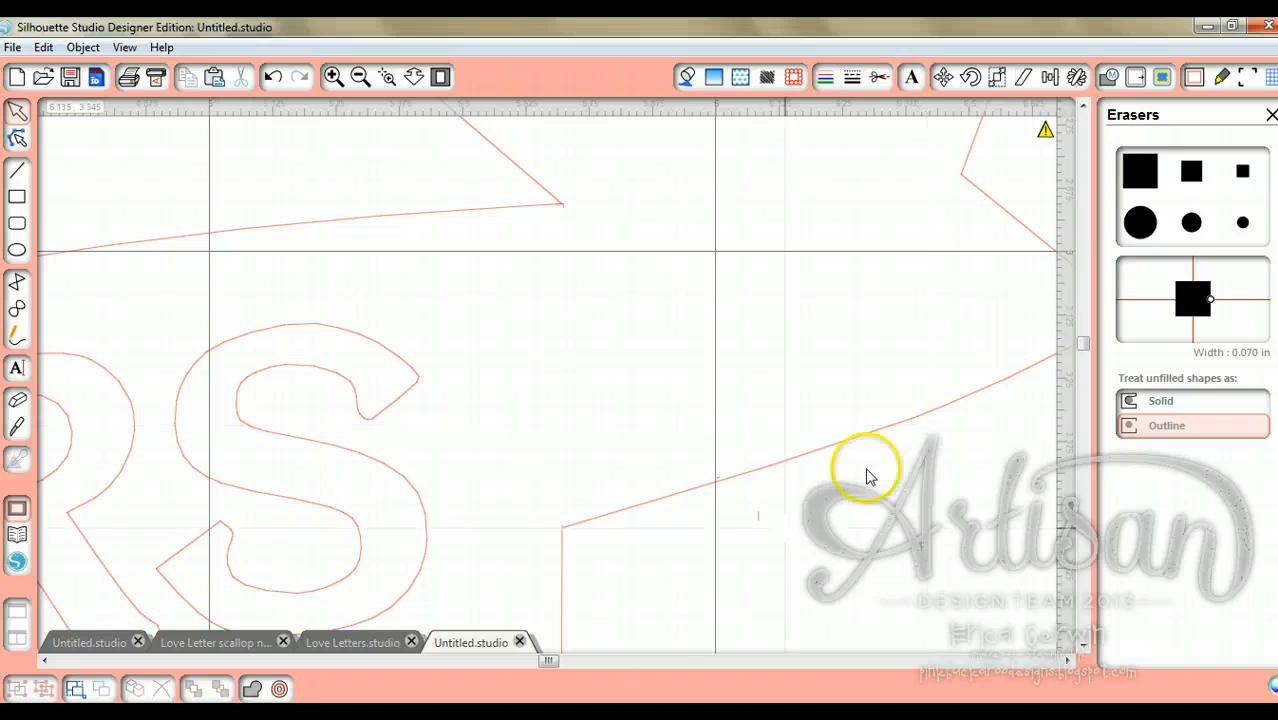
# Step: Erase the doubled vertical edges between the left tail and the LETTERS banner with the large square Eraser
pyautogui.moveTo(549, 664); pyautogui.dragTo(567, 664)
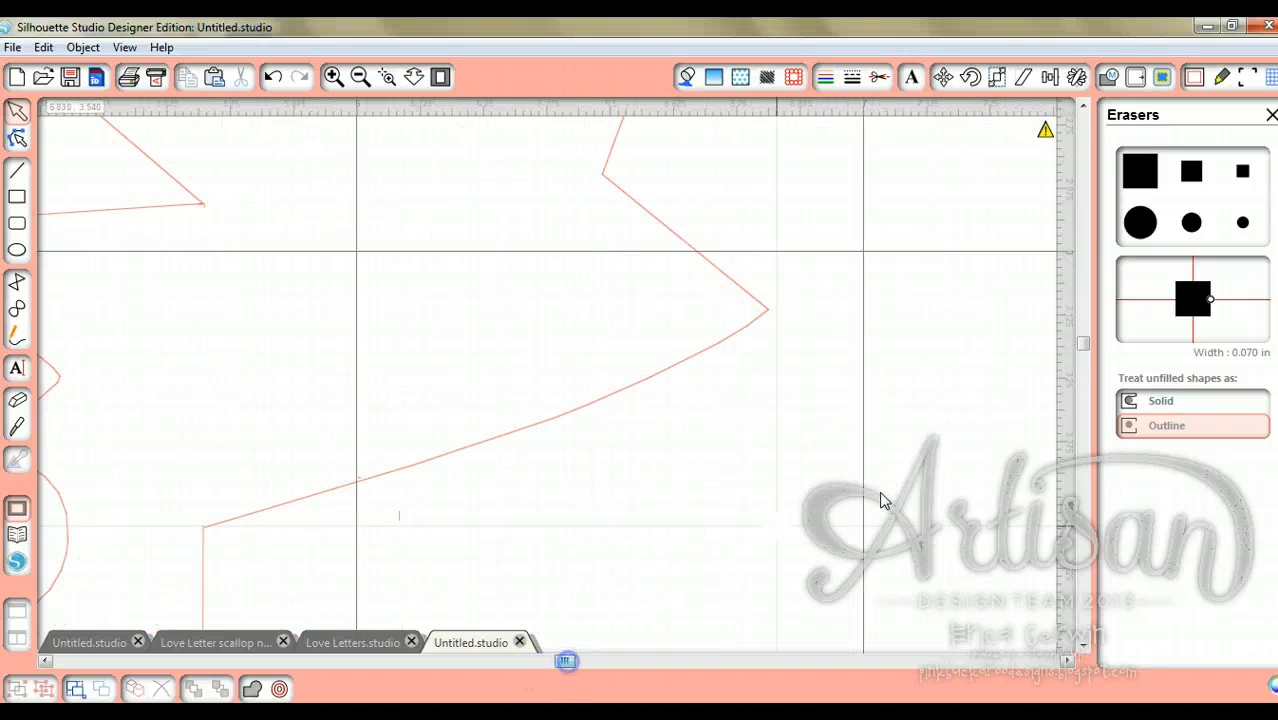
pyautogui.click(361, 78)
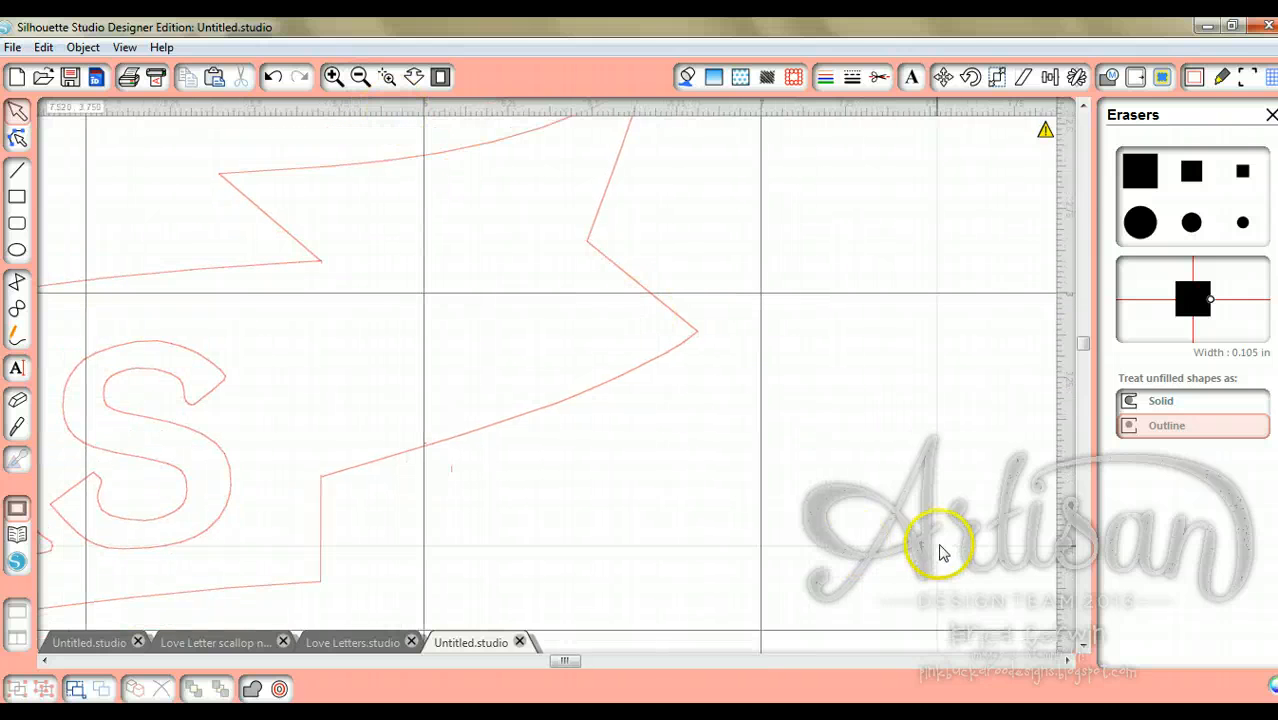
pyautogui.click(1085, 106)
pyautogui.click(1085, 106)
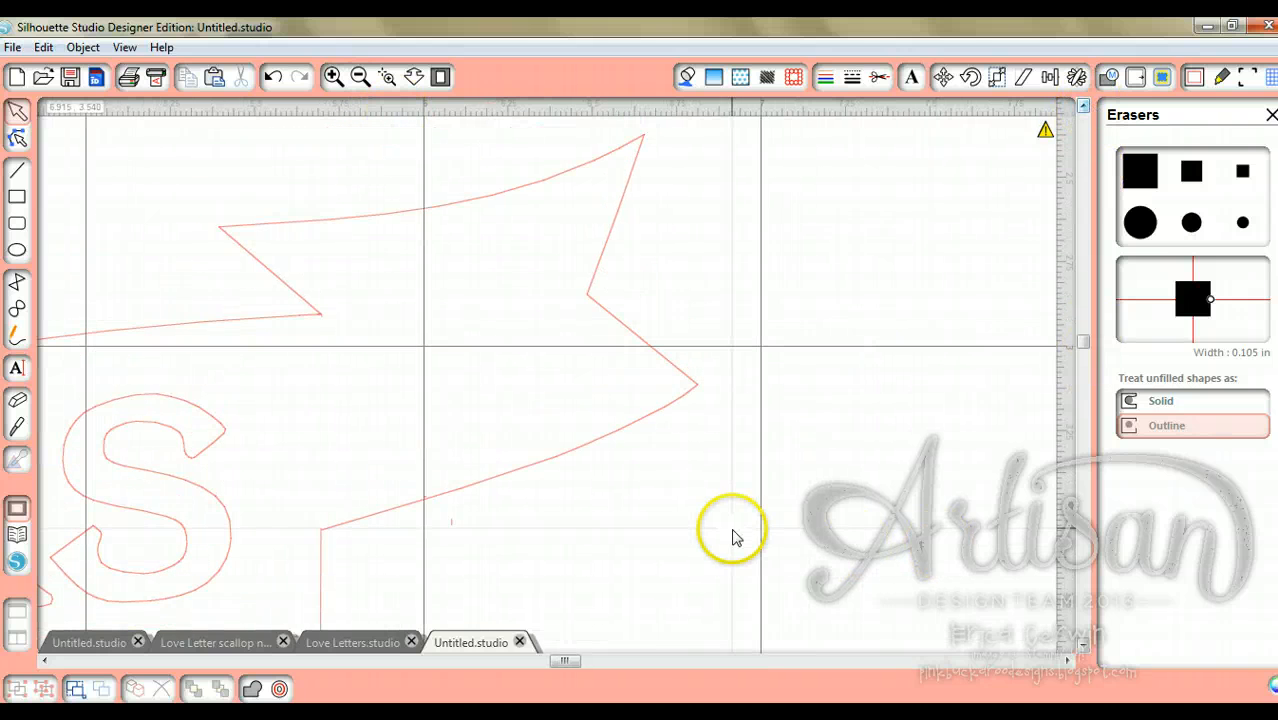
pyautogui.moveTo(565, 670); pyautogui.dragTo(459, 665)
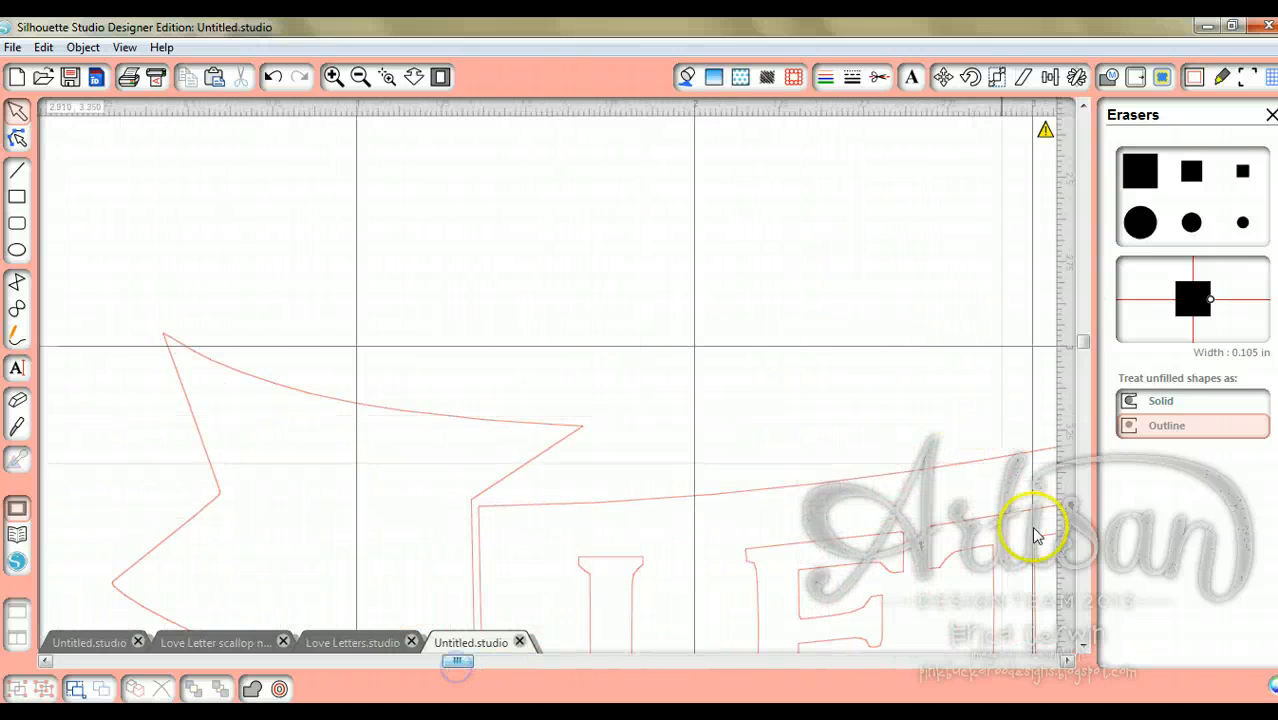
pyautogui.click(1083, 646)
pyautogui.click(1083, 646)
pyautogui.click(1083, 646)
pyautogui.click(1083, 646)
pyautogui.click(1083, 646)
pyautogui.click(1083, 646)
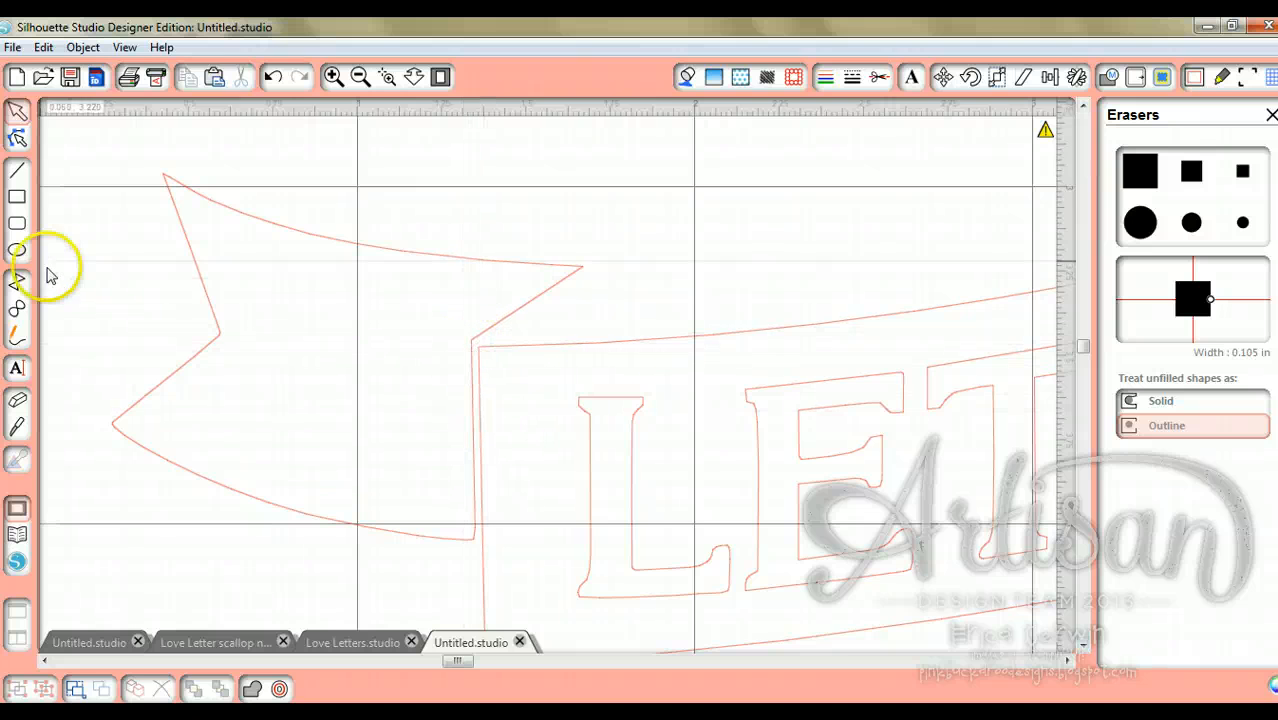
pyautogui.click(20, 400)
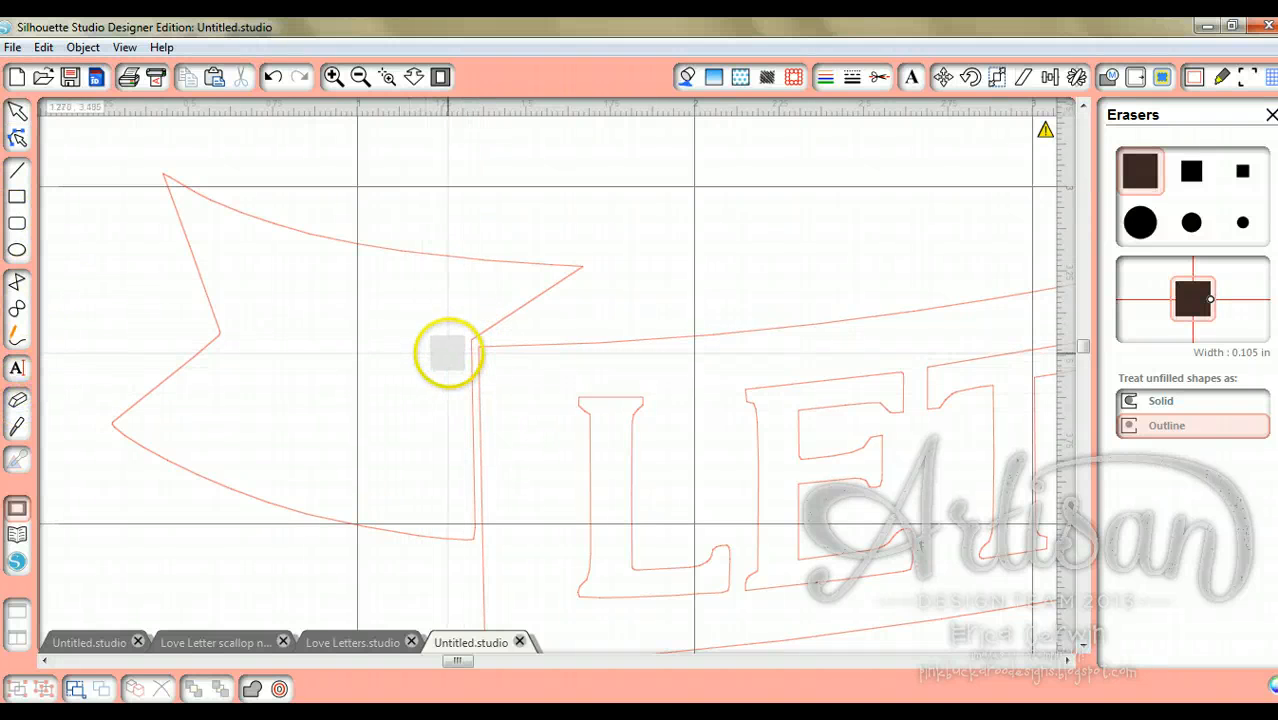
pyautogui.moveTo(452, 351)
pyautogui.mouseDown()
pyautogui.moveTo(464, 351)
pyautogui.moveTo(486, 523)
pyautogui.mouseUp()
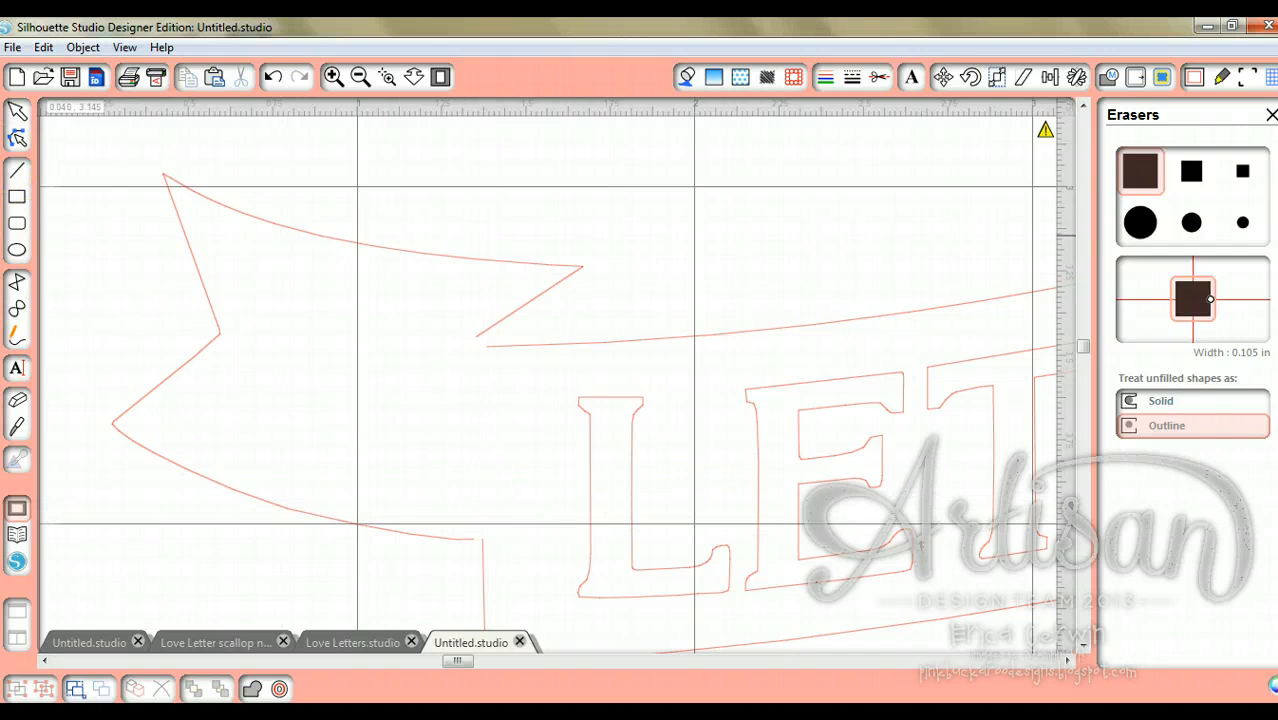
# Step: Extend the end of the left tail's lower curve to the top of the banner's remaining left edge
pyautogui.click(17, 112)
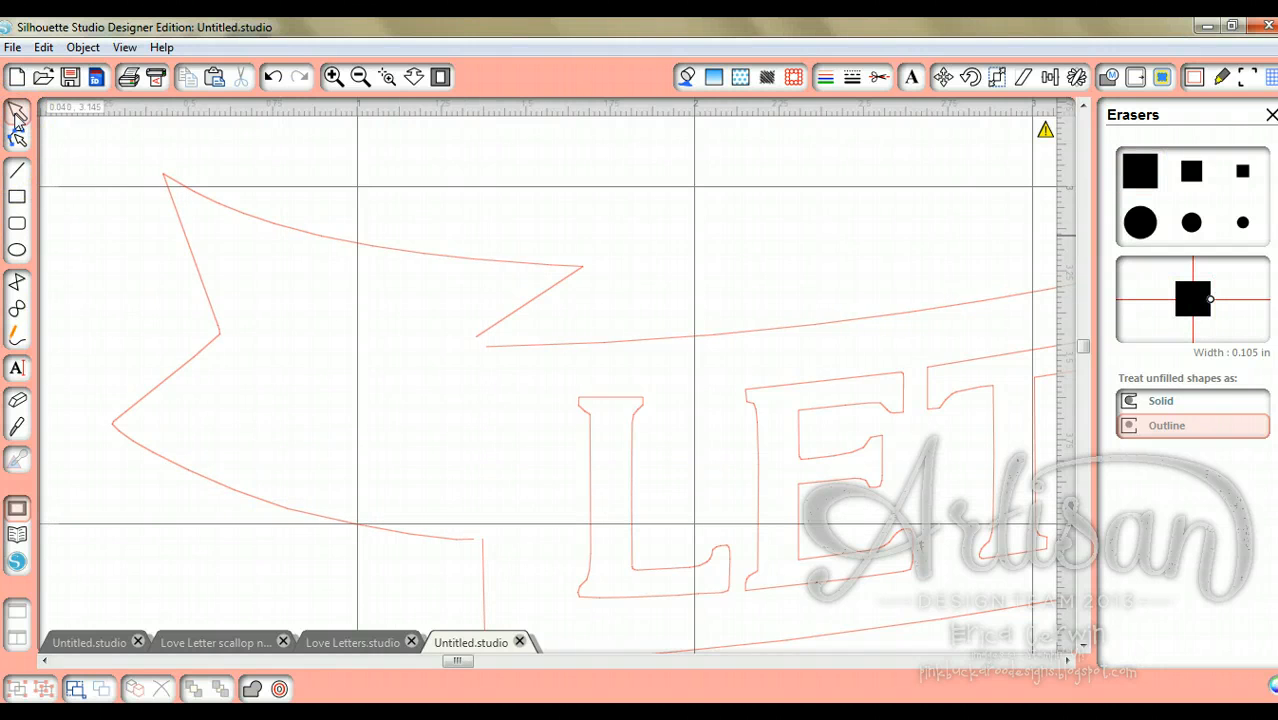
pyautogui.click(469, 540)
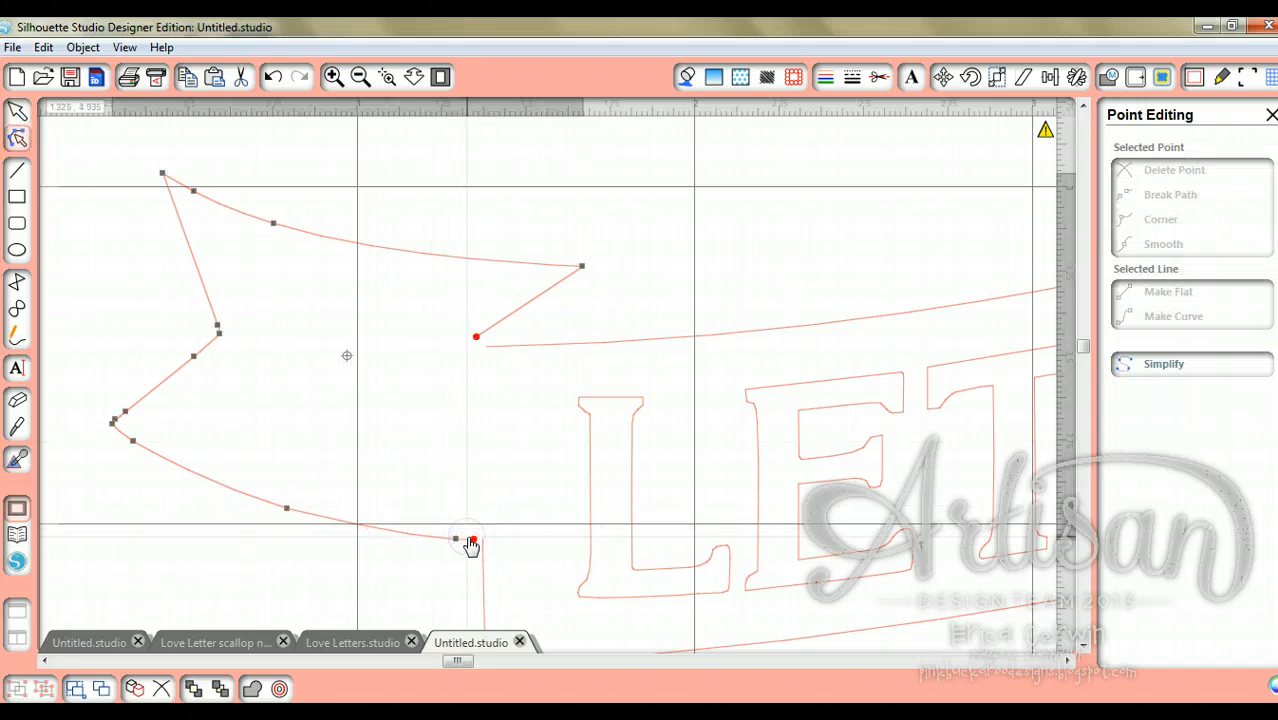
pyautogui.click(475, 542)
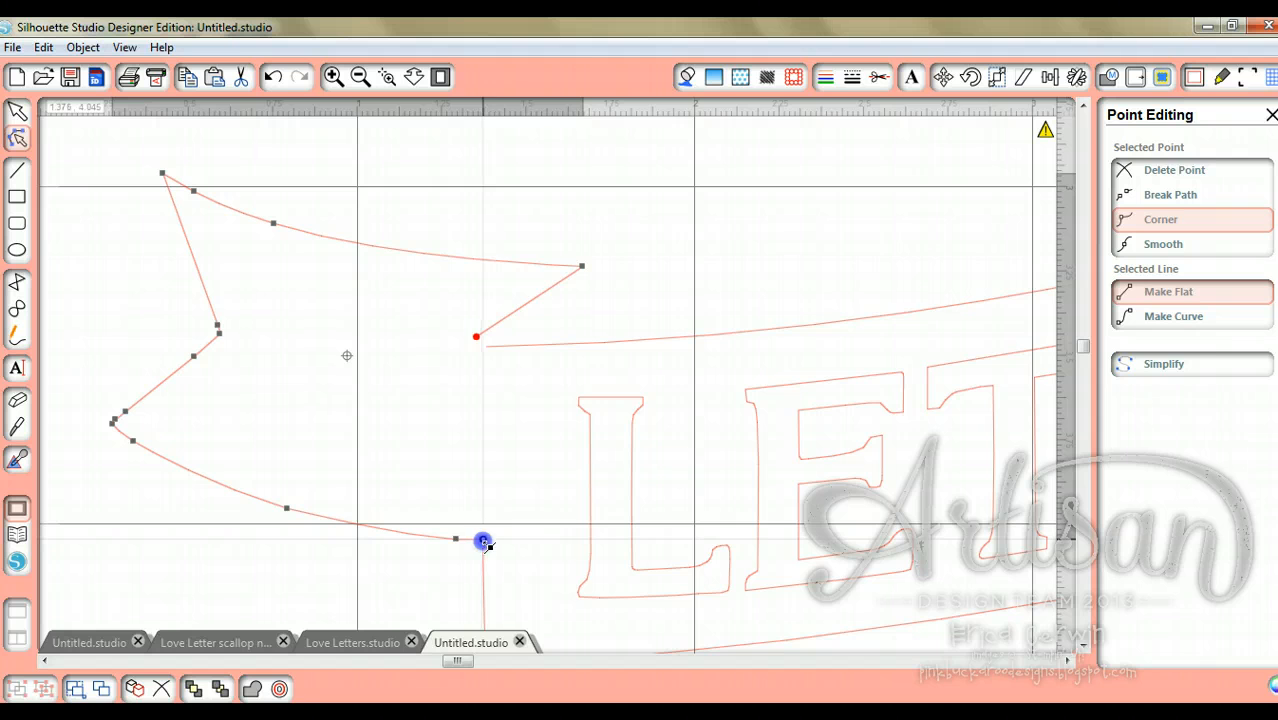
pyautogui.click(442, 577)
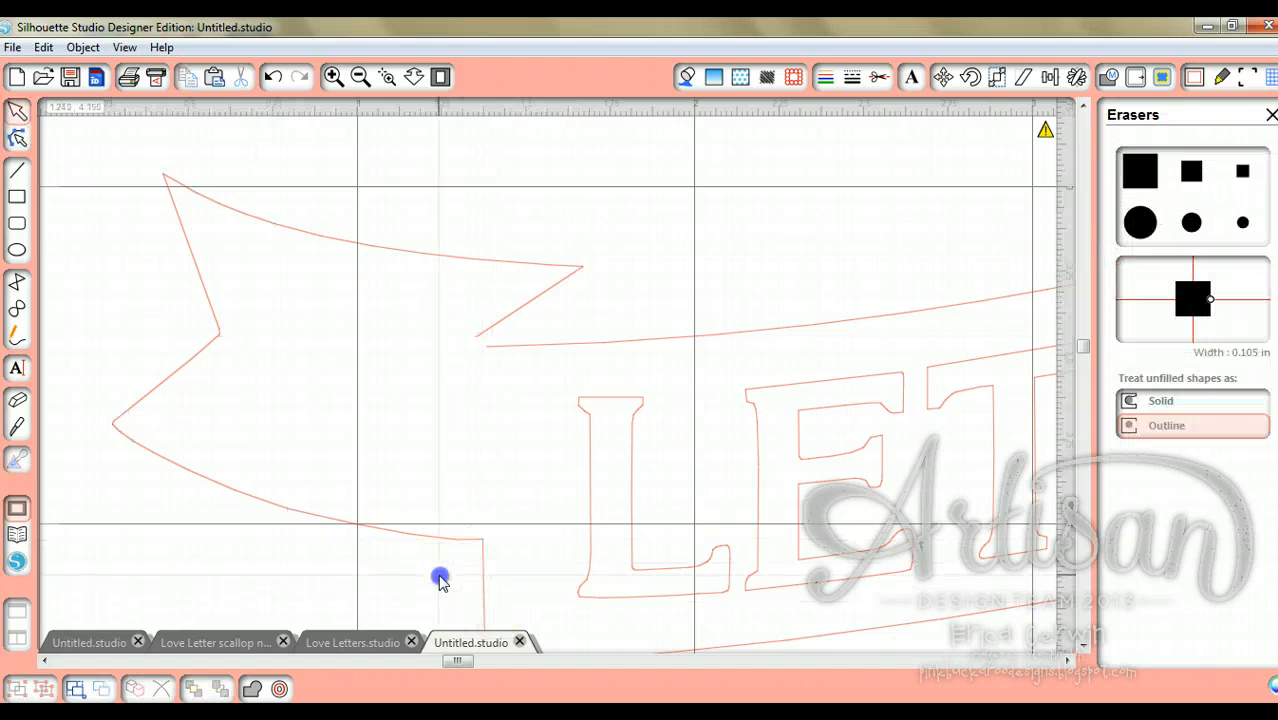
# Step: Move the start point of the LETTERS banner's upper curve onto the end of the left tail's diagonal fold line
pyautogui.click(488, 349)
pyautogui.click(487, 348)
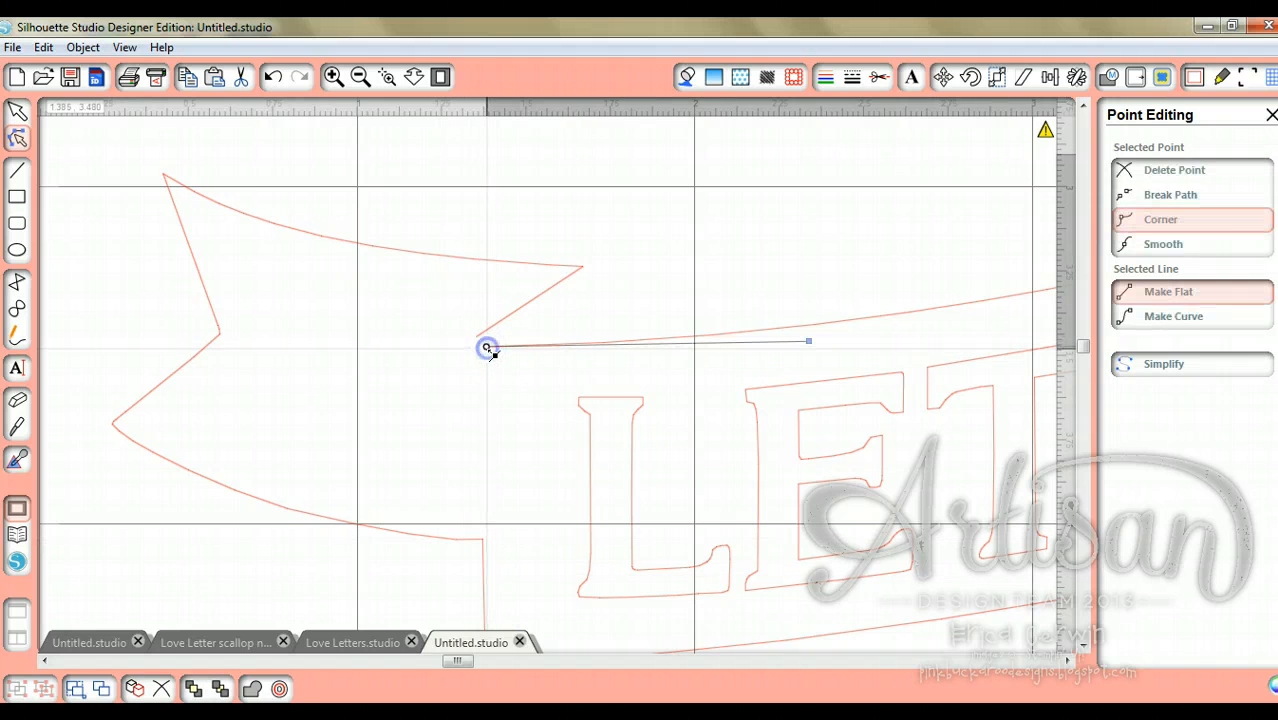
pyautogui.moveTo(487, 349); pyautogui.dragTo(481, 348)
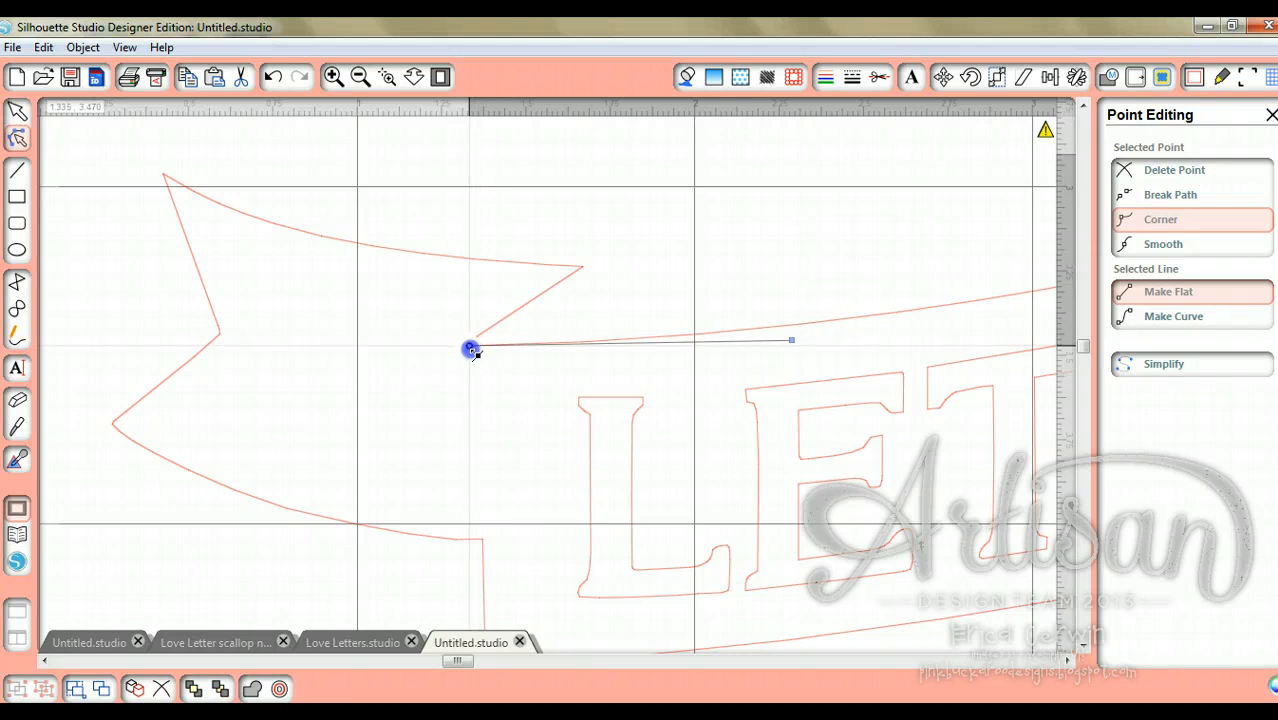
pyautogui.moveTo(470, 349)
pyautogui.mouseDown()
pyautogui.moveTo(479, 338)
pyautogui.moveTo(475, 350)
pyautogui.mouseUp()
pyautogui.click(479, 338)
pyautogui.click(582, 188)
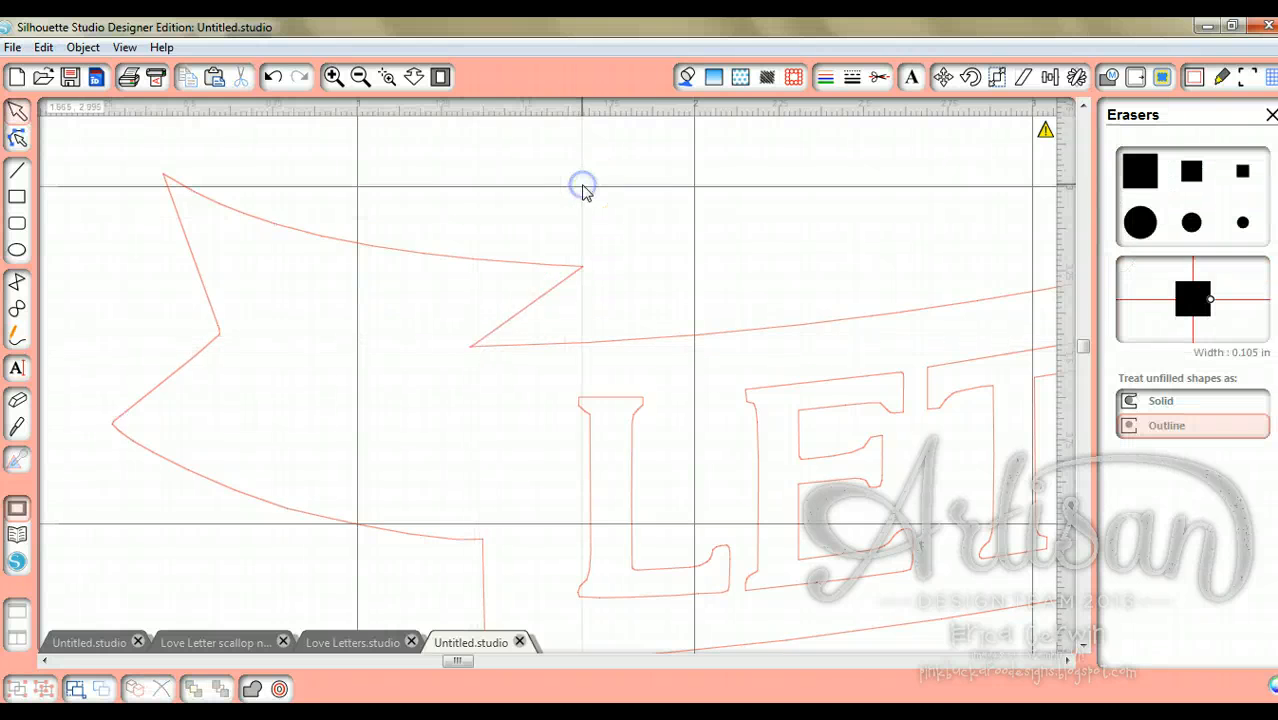
# Step: Select all the LETTERS banner pieces, including both tails and the letters, and group them
pyautogui.click(360, 77)
pyautogui.click(360, 77)
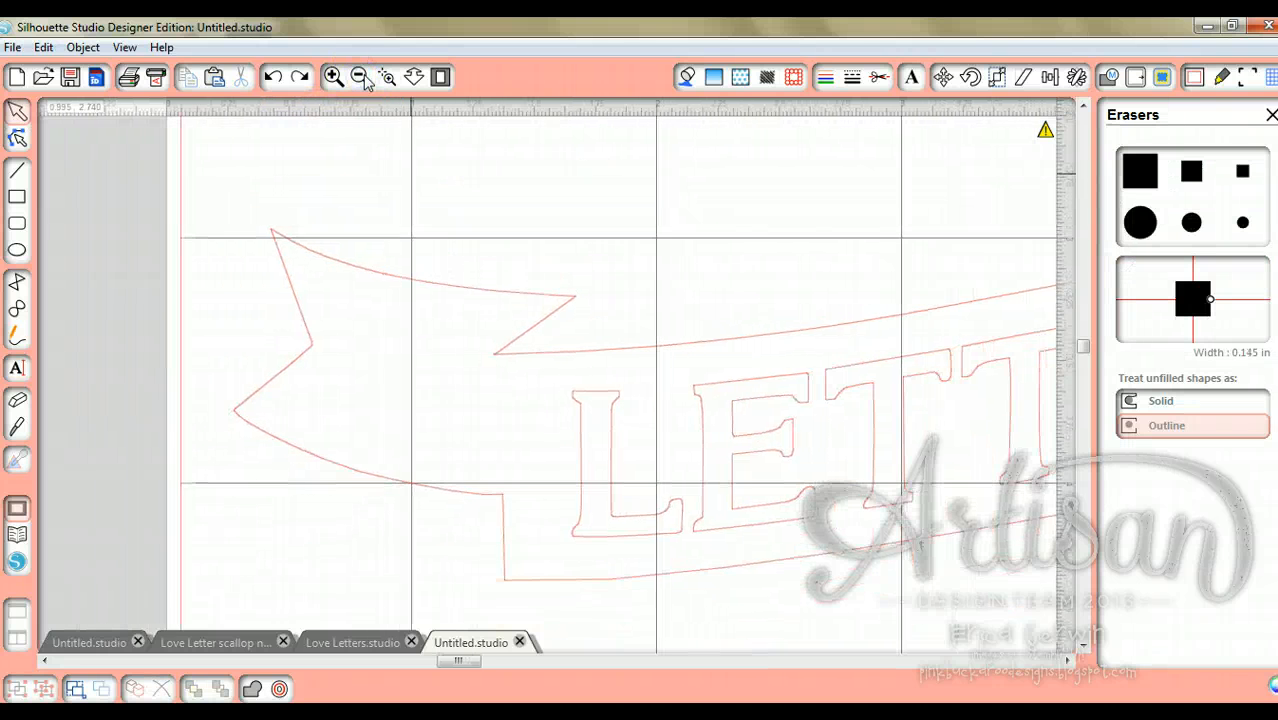
pyautogui.click(360, 77)
pyautogui.click(360, 77)
pyautogui.click(360, 77)
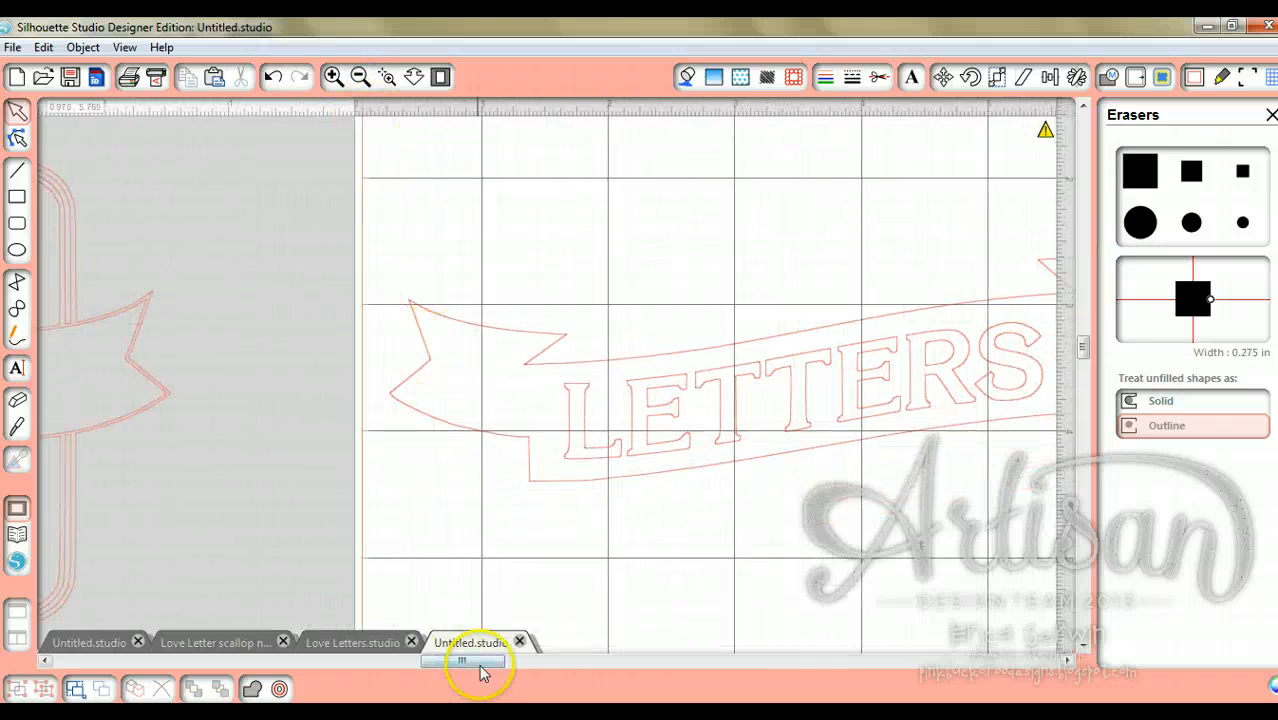
pyautogui.moveTo(472, 668); pyautogui.dragTo(517, 662)
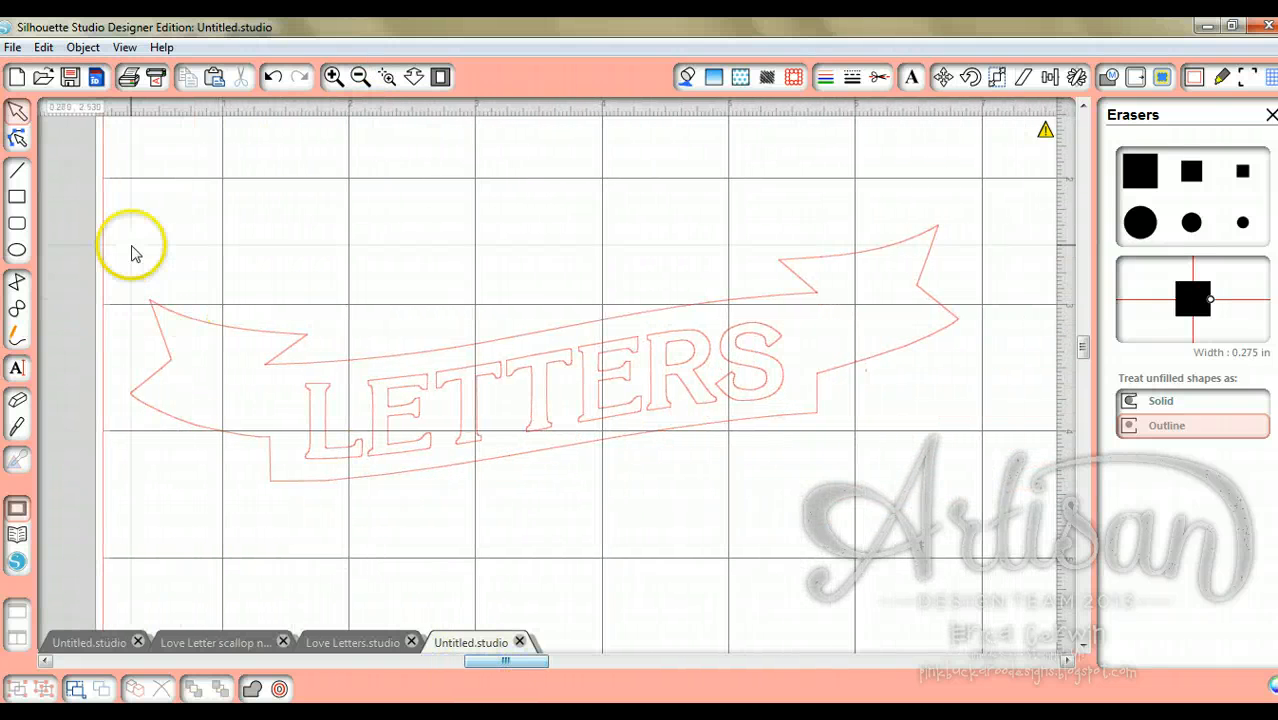
pyautogui.moveTo(118, 233); pyautogui.dragTo(1064, 612)
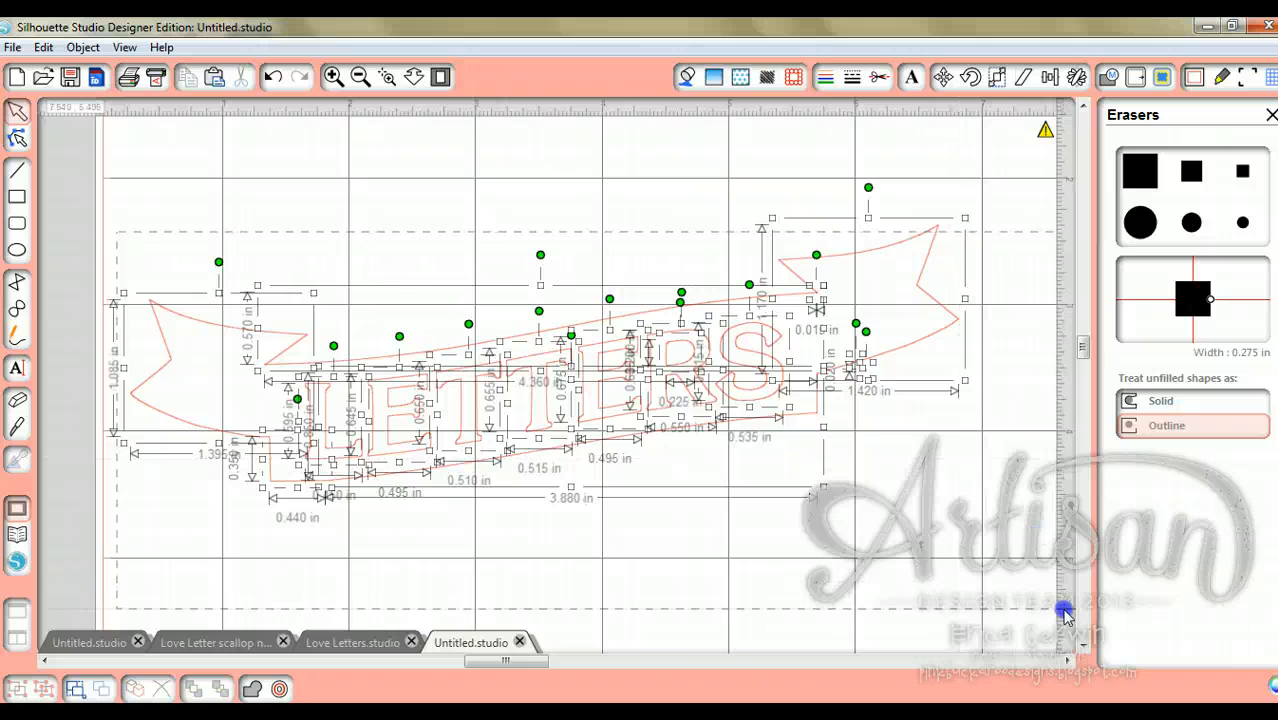
pyautogui.click(17, 690)
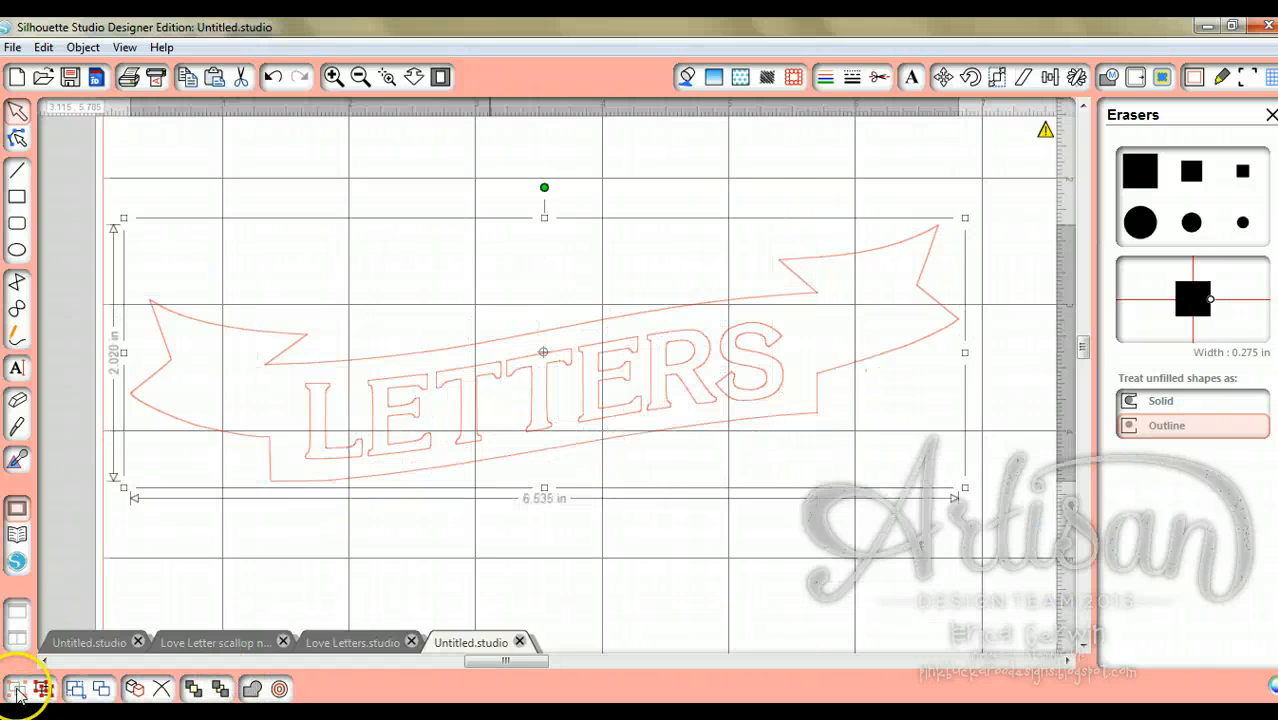
# Step: Shrink the grouped LETTERS banner and park it near the upper right corner of the page
pyautogui.click(360, 77)
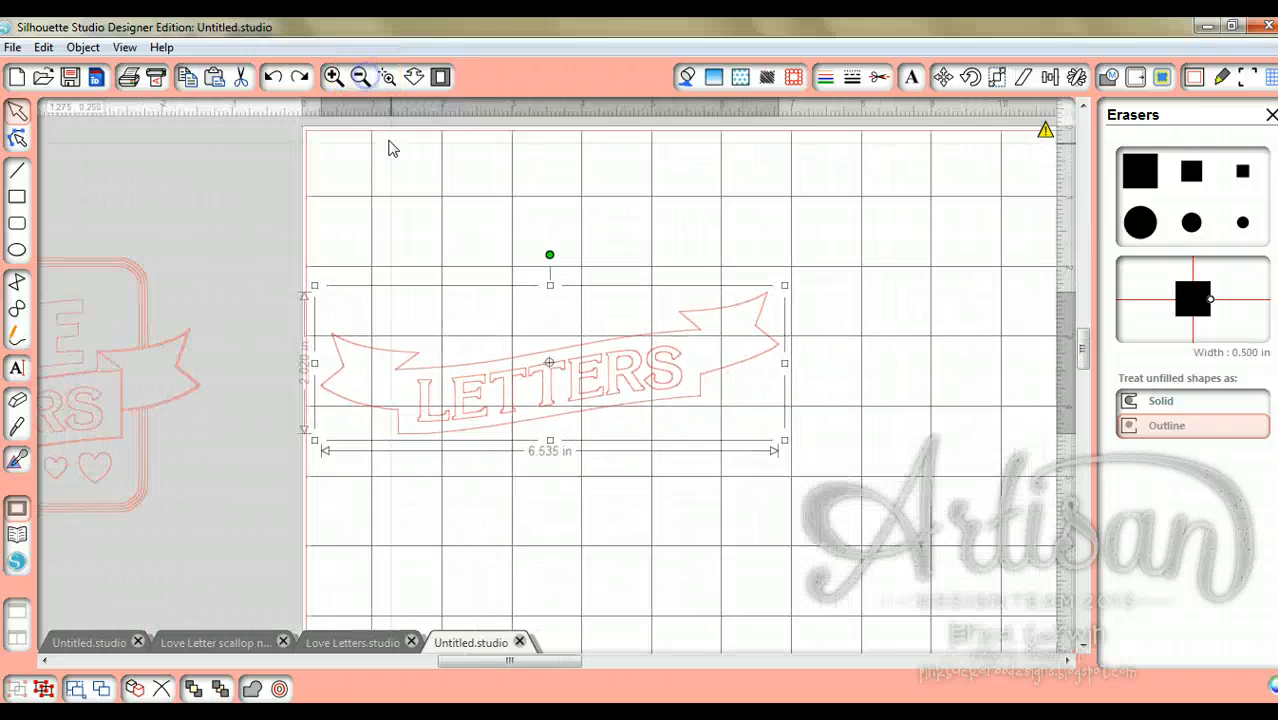
pyautogui.click(588, 408)
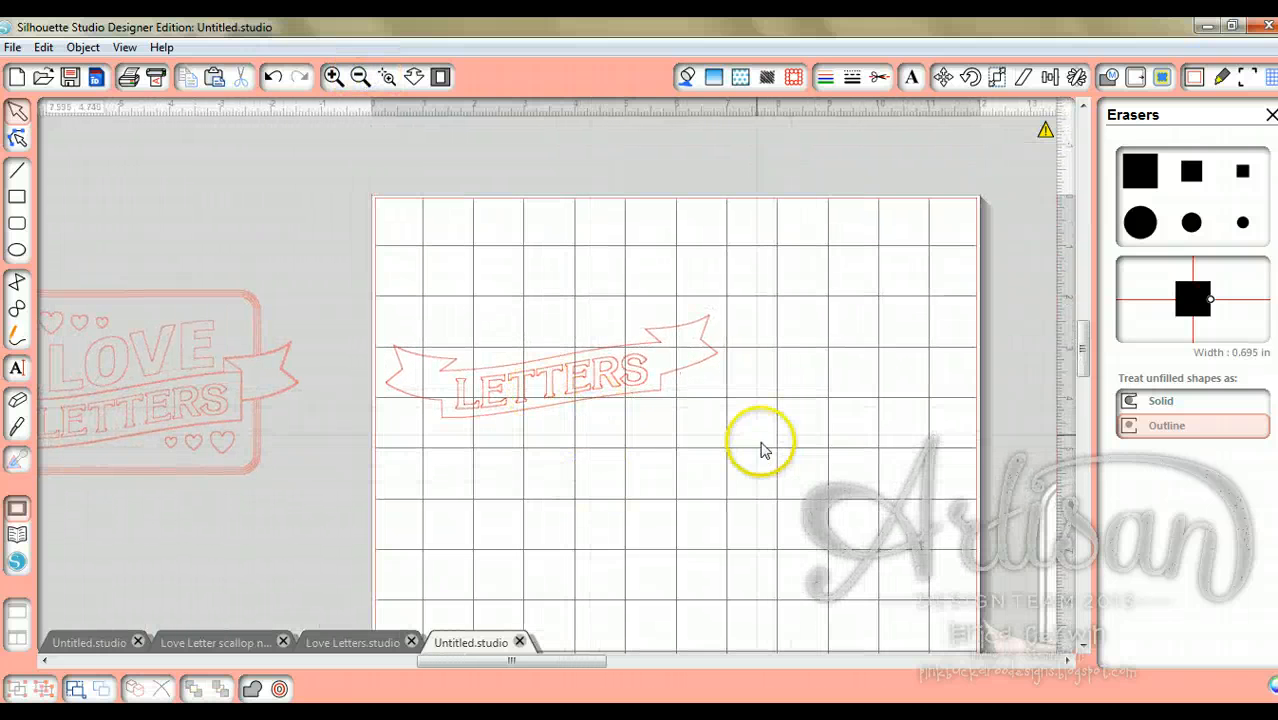
pyautogui.click(667, 366)
pyautogui.moveTo(725, 426); pyautogui.dragTo(901, 262)
# Step: Bring the full Love Letters design onto the page and keep a duplicate of it off the page's left side
pyautogui.moveTo(137, 400); pyautogui.dragTo(568, 446)
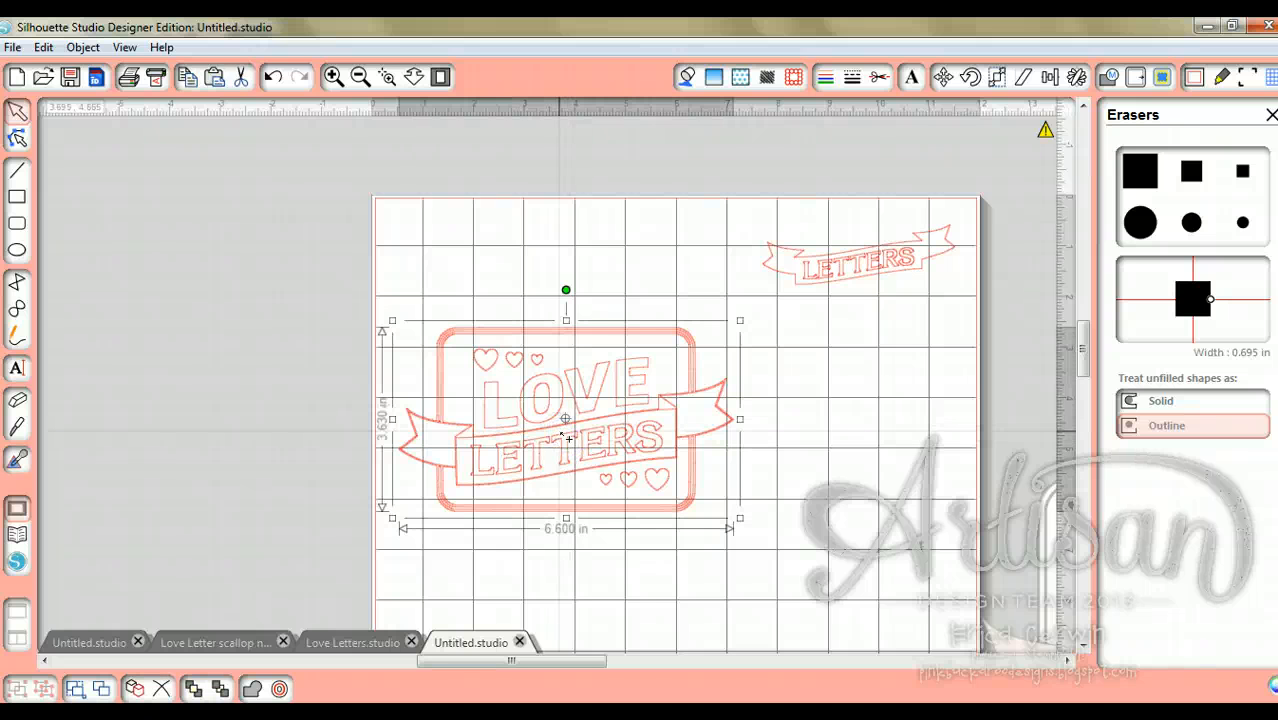
pyautogui.hotkey('ctrl', 'd')
pyautogui.moveTo(642, 573); pyautogui.dragTo(189, 412)
pyautogui.click(569, 516)
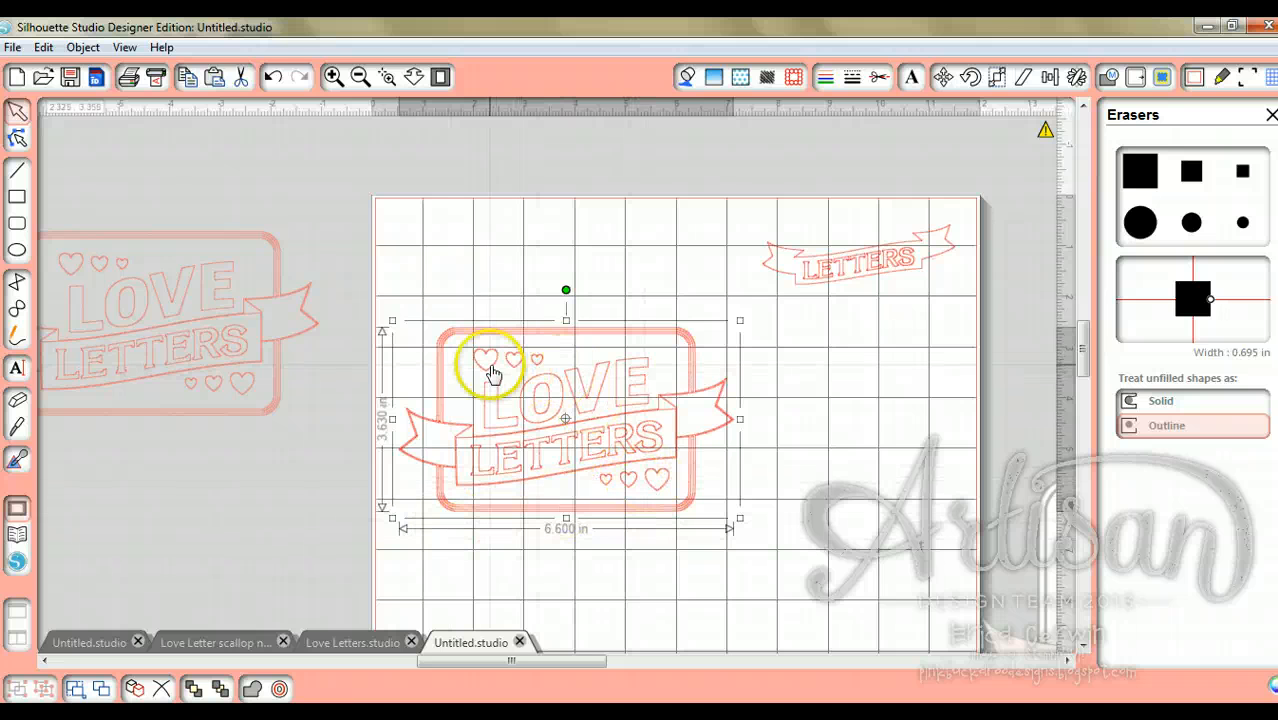
# Step: Cut the outlines with the straight Knife, set to Outline, where the left and right tails cross the frame
pyautogui.click(333, 77)
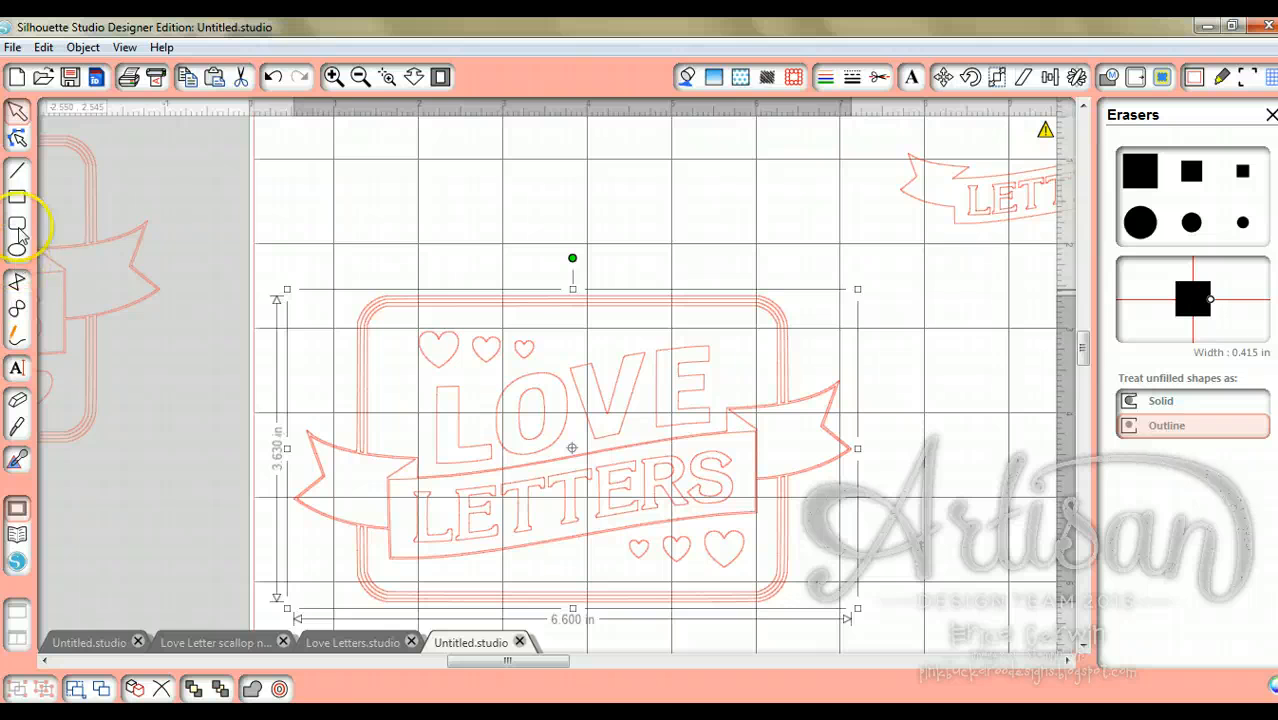
pyautogui.click(16, 428)
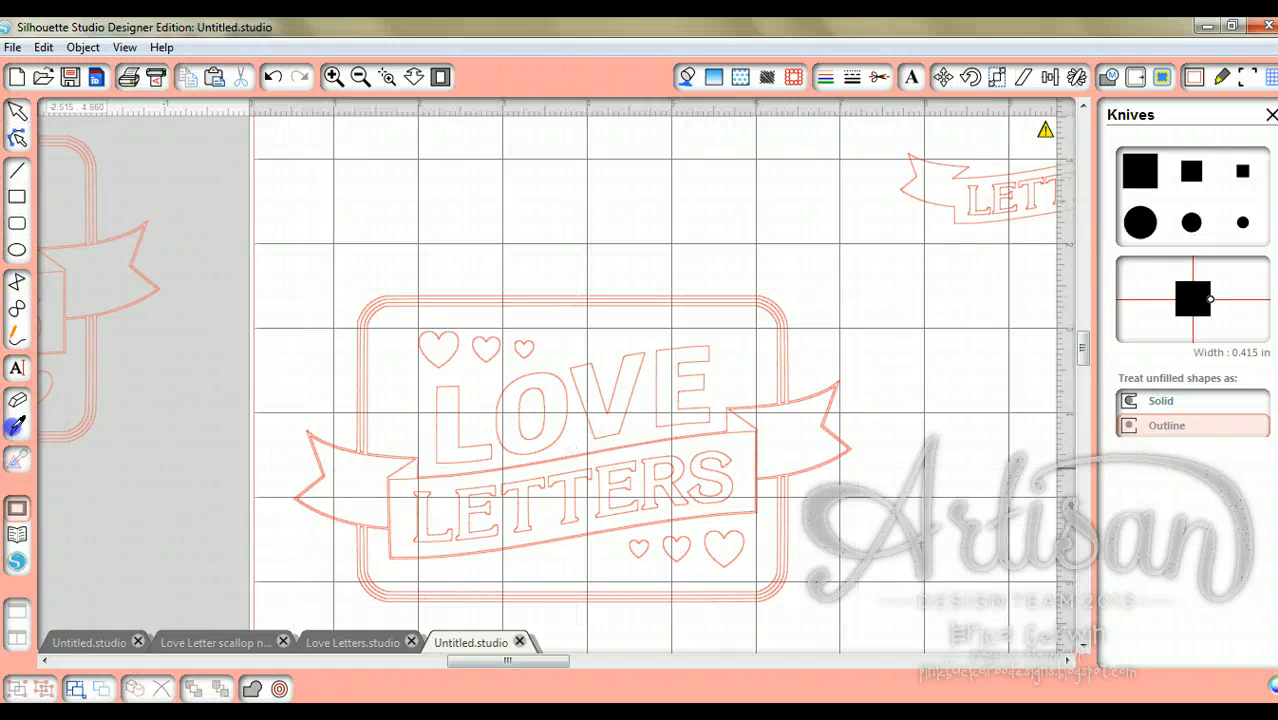
pyautogui.moveTo(338, 448)
pyautogui.mouseDown()
pyautogui.moveTo(370, 443)
pyautogui.moveTo(365, 500)
pyautogui.moveTo(377, 440)
pyautogui.moveTo(358, 518)
pyautogui.moveTo(379, 358)
pyautogui.moveTo(362, 514)
pyautogui.moveTo(375, 525)
pyautogui.moveTo(595, 536)
pyautogui.moveTo(358, 537)
pyautogui.moveTo(376, 532)
pyautogui.mouseUp()
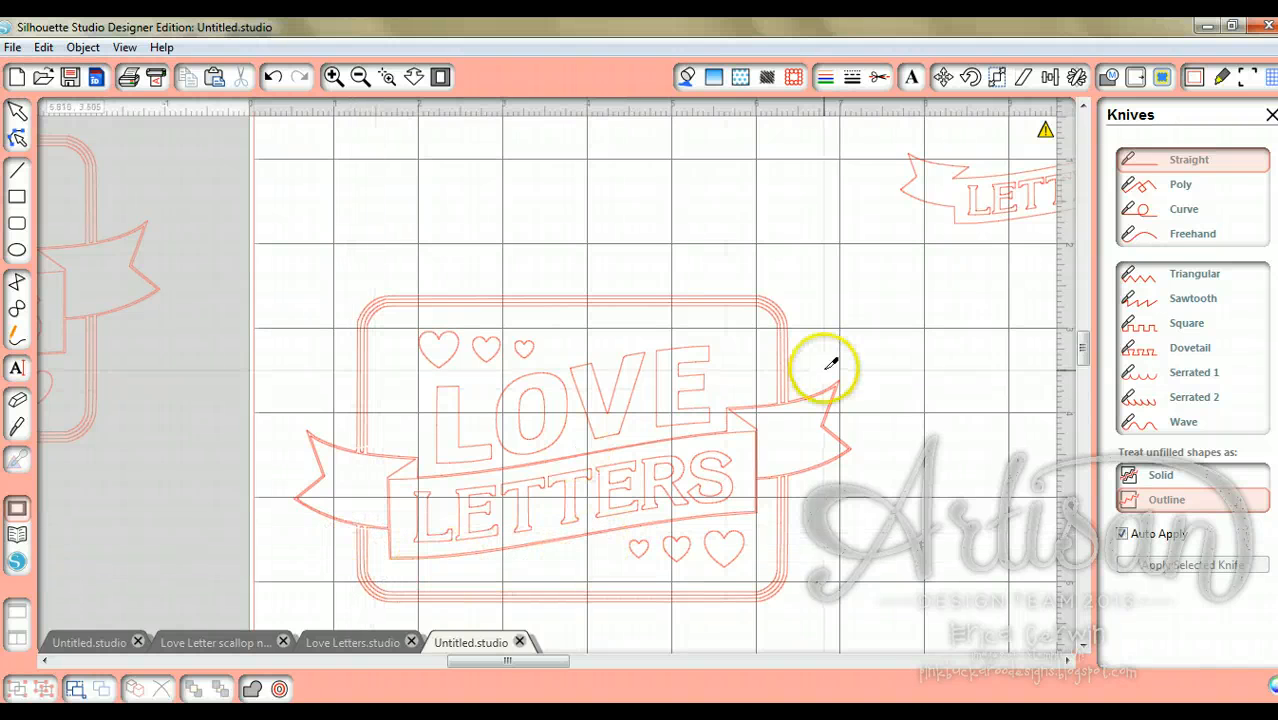
pyautogui.moveTo(768, 398); pyautogui.dragTo(804, 399)
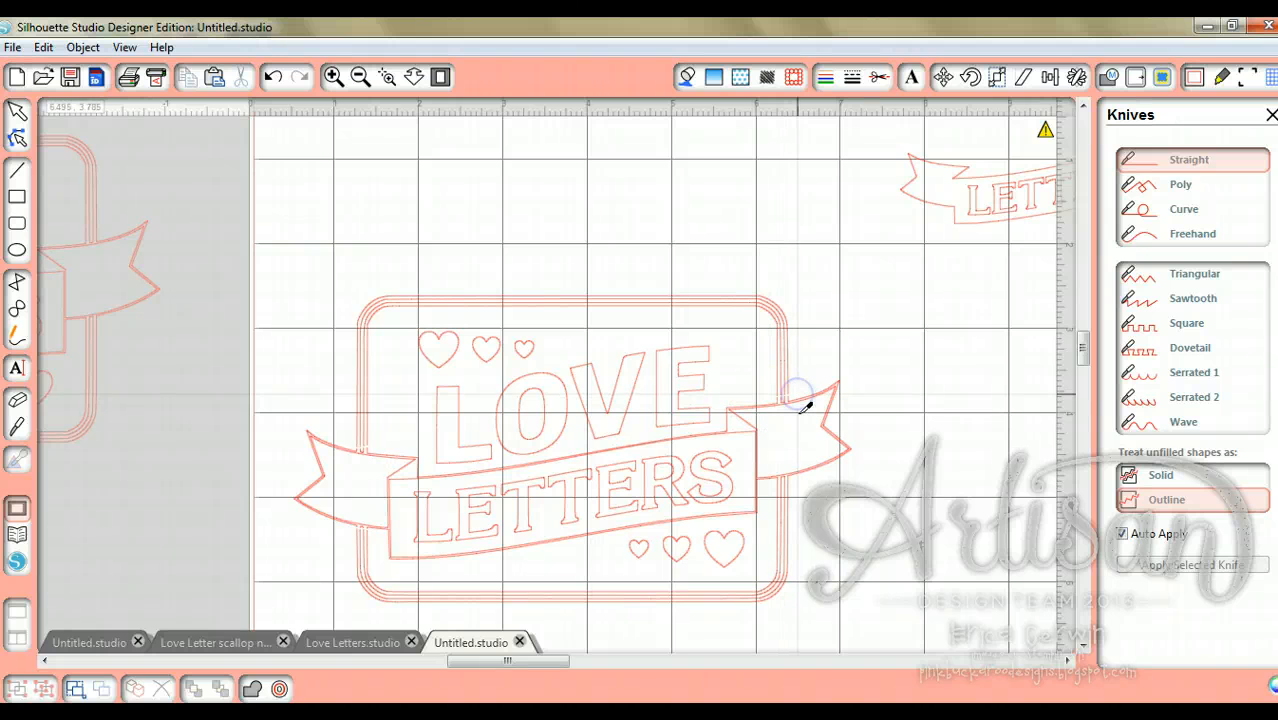
pyautogui.moveTo(768, 484); pyautogui.dragTo(797, 477)
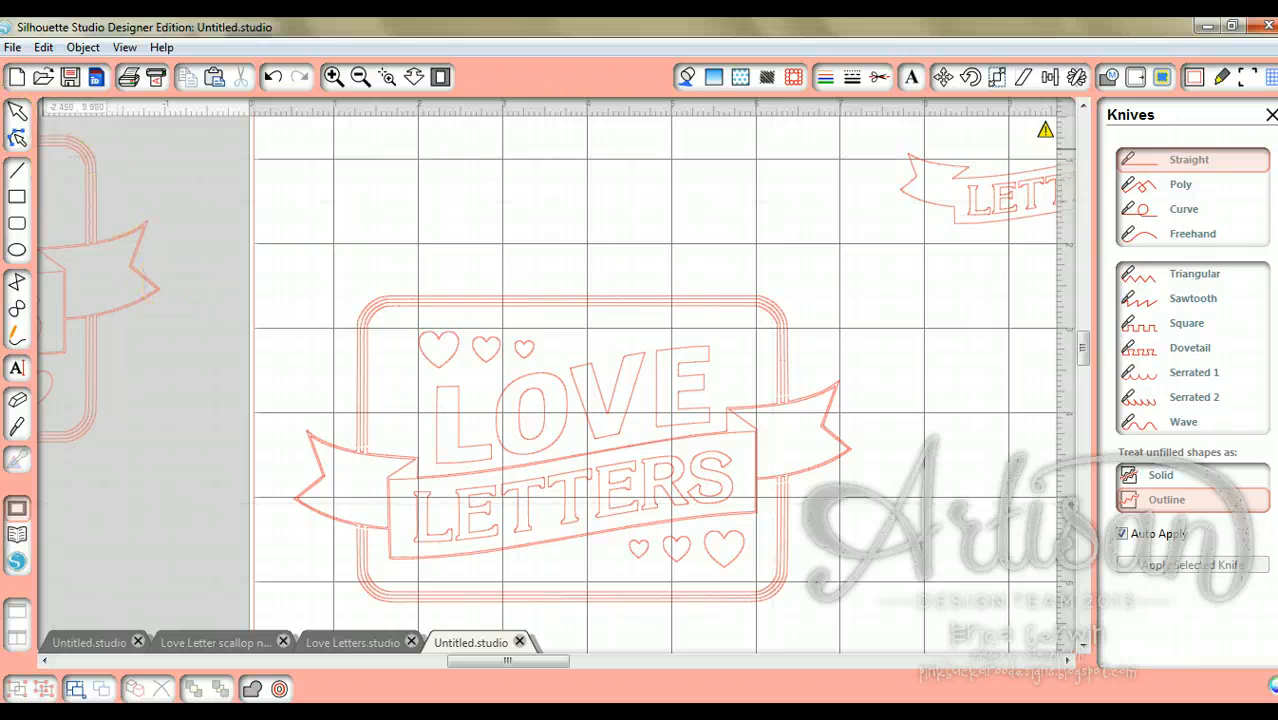
pyautogui.click(17, 111)
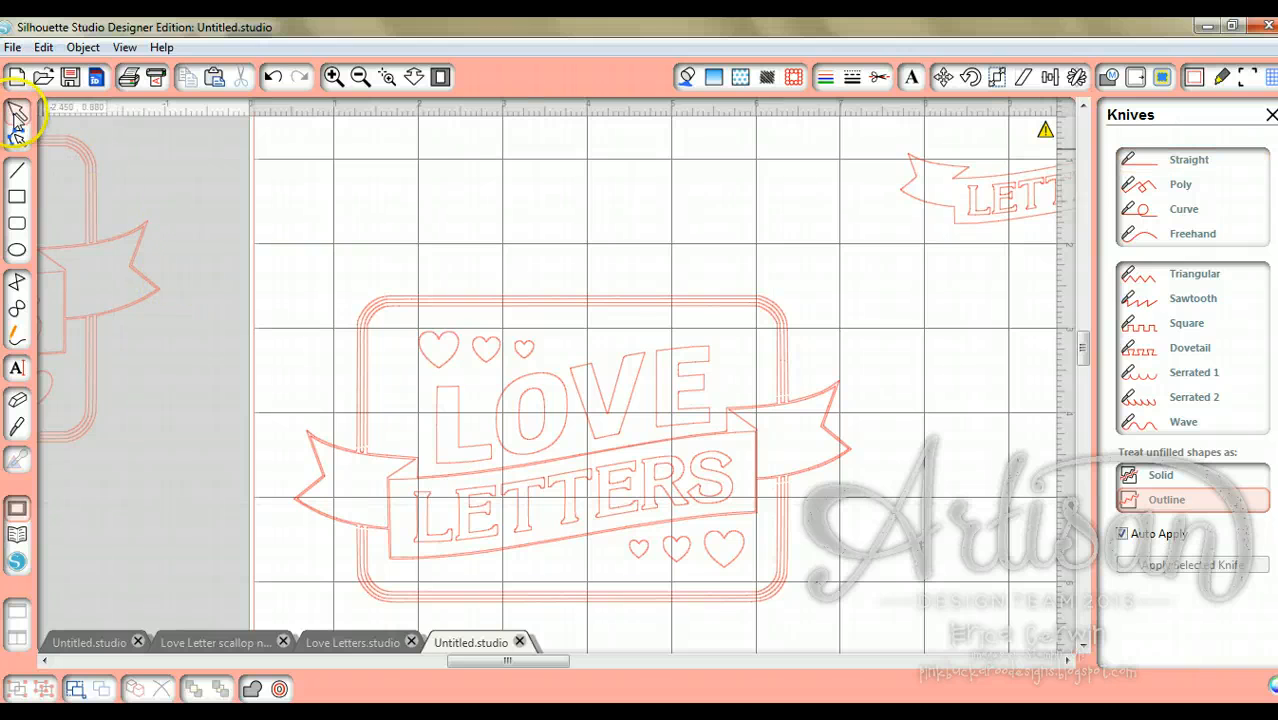
# Step: Delete the left tail pieces and the LETTERS banner outlines from the design on the page
pyautogui.click(338, 458)
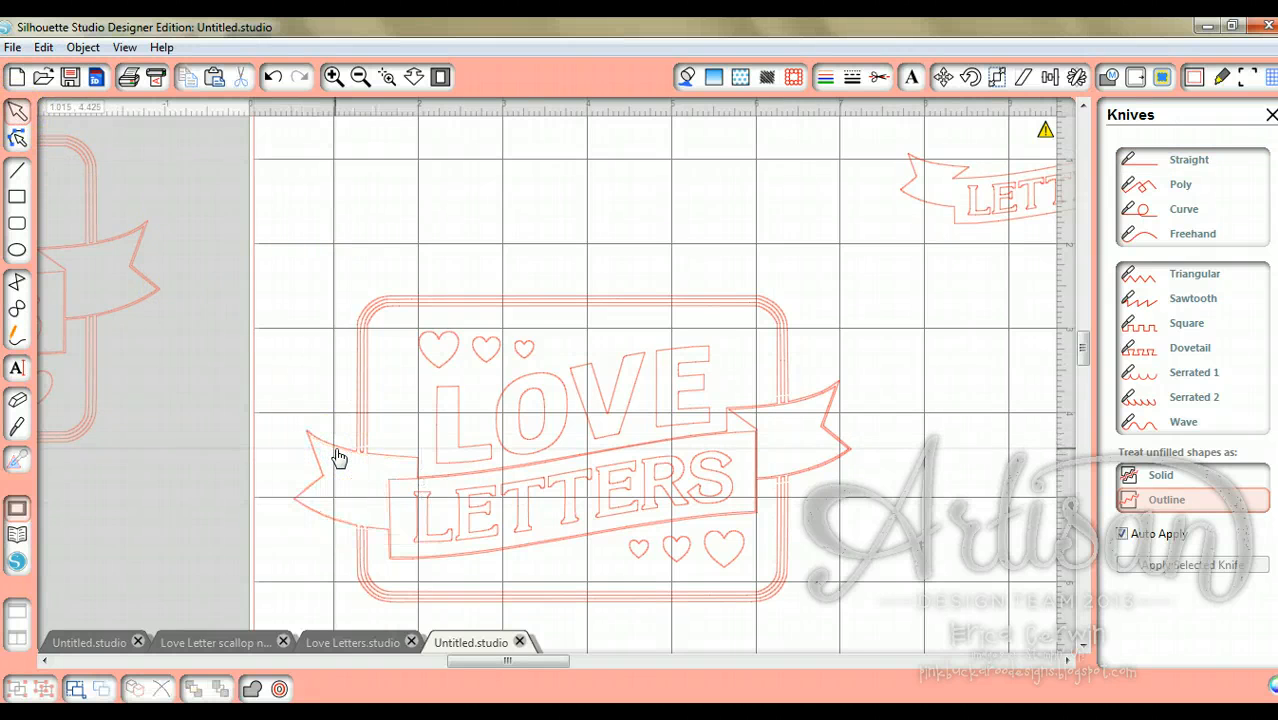
pyautogui.click(338, 457)
pyautogui.click(391, 457)
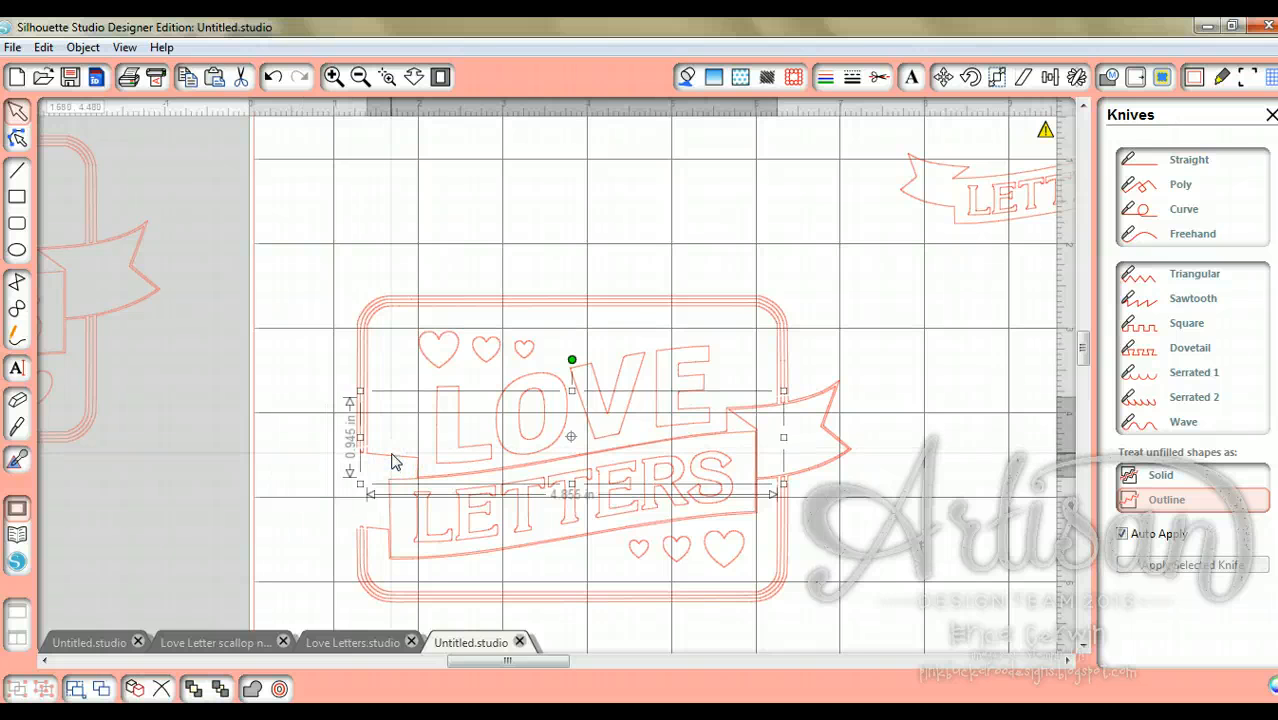
pyautogui.press('Delete')
pyautogui.click(411, 481)
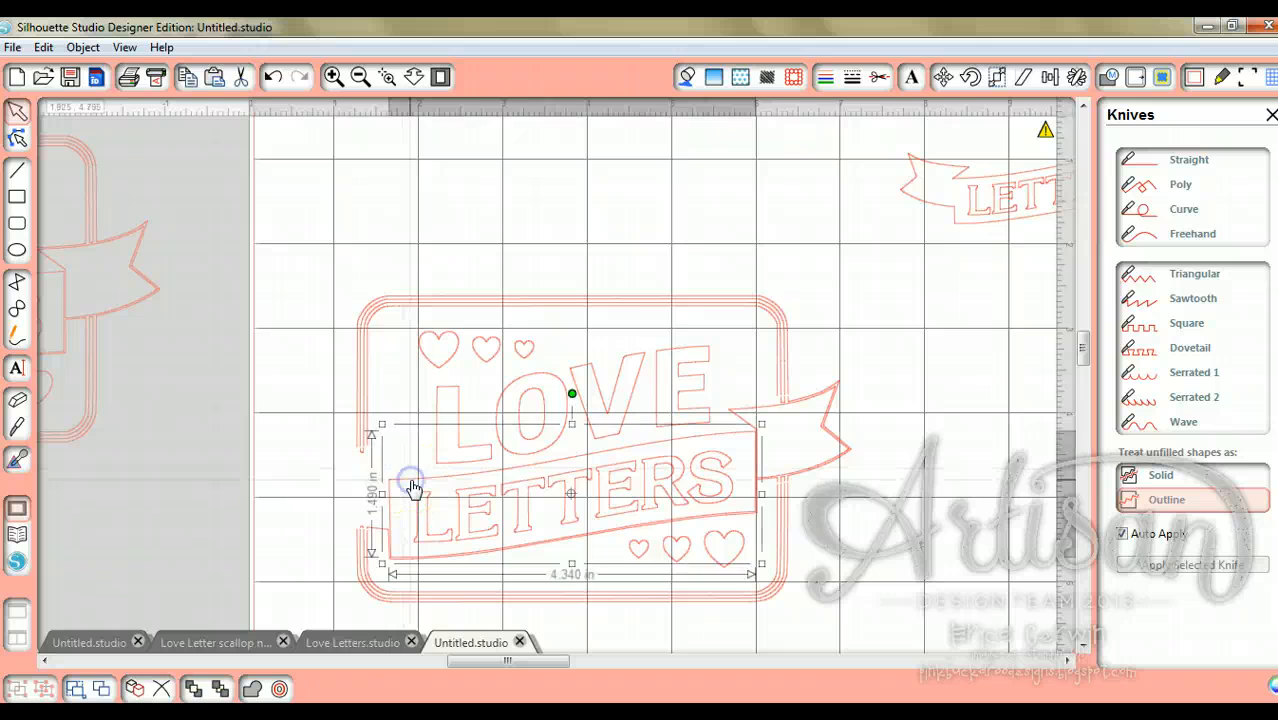
pyautogui.press('Delete')
pyautogui.click(416, 558)
pyautogui.press('Delete')
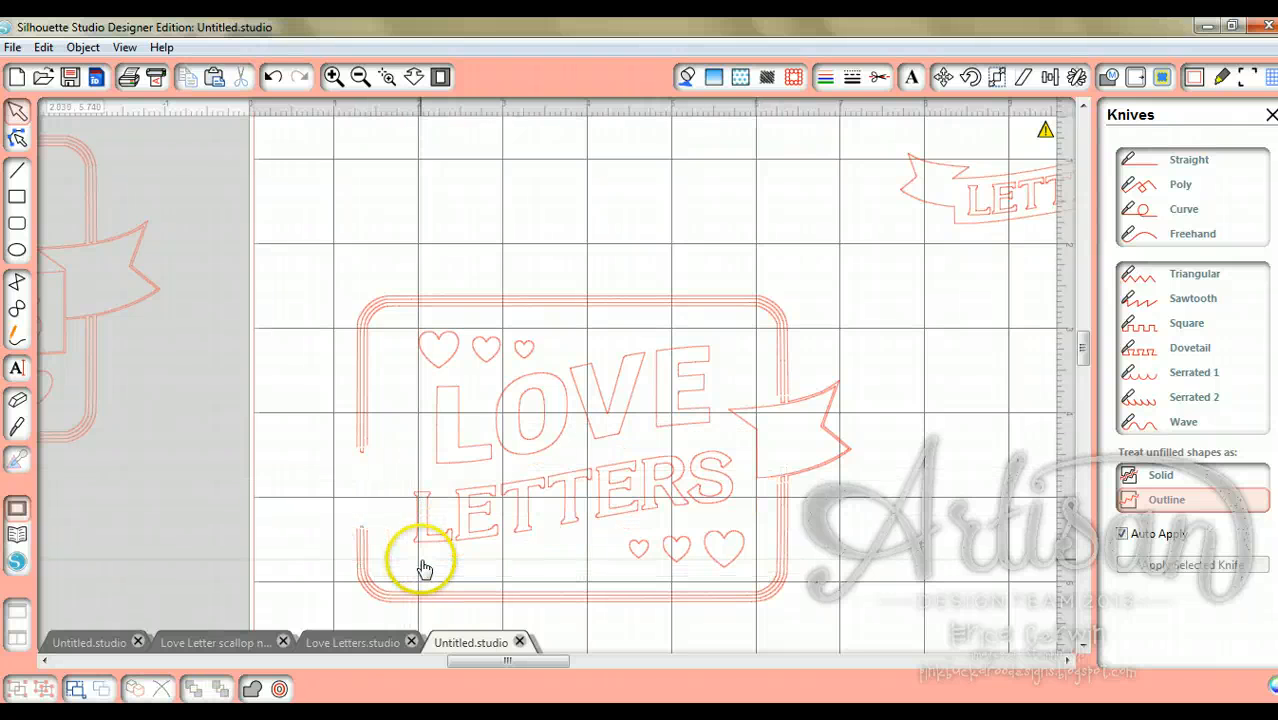
# Step: Delete all the letters of the word LETTERS from the design on the page
pyautogui.click(445, 535)
pyautogui.moveTo(445, 535); pyautogui.dragTo(733, 485)
pyautogui.press('Delete')
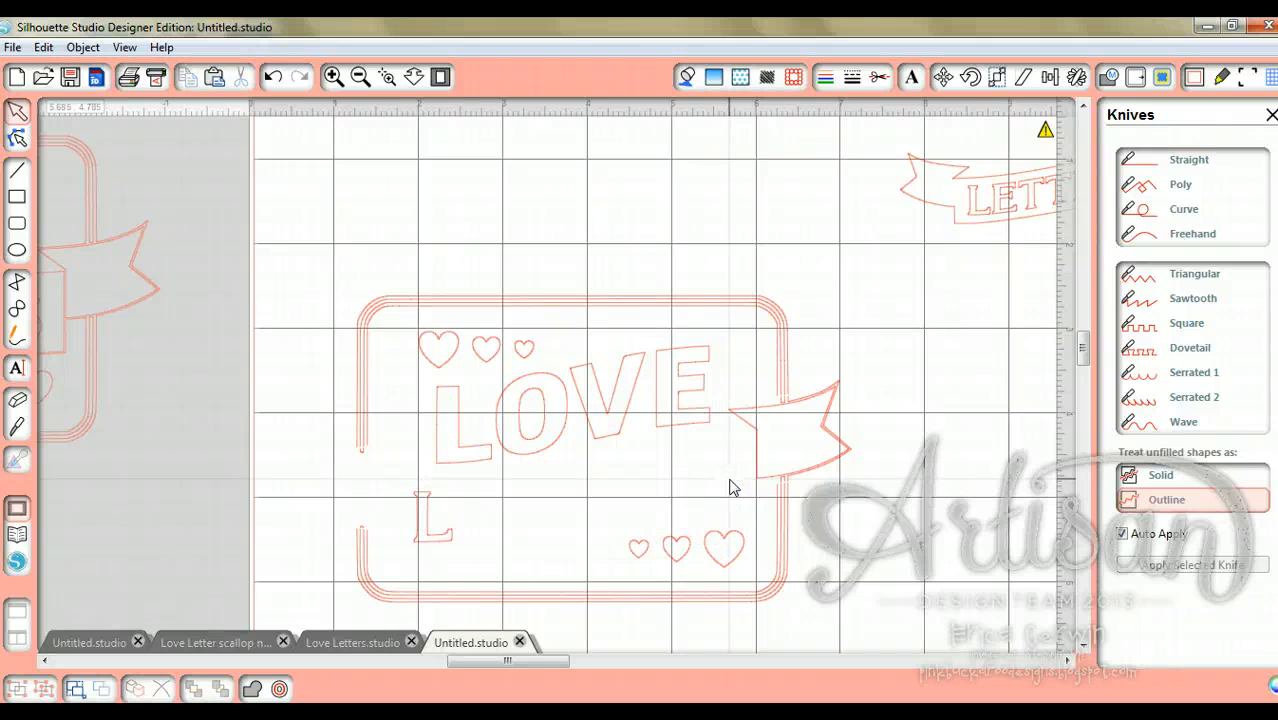
pyautogui.click(408, 529)
pyautogui.press('Delete')
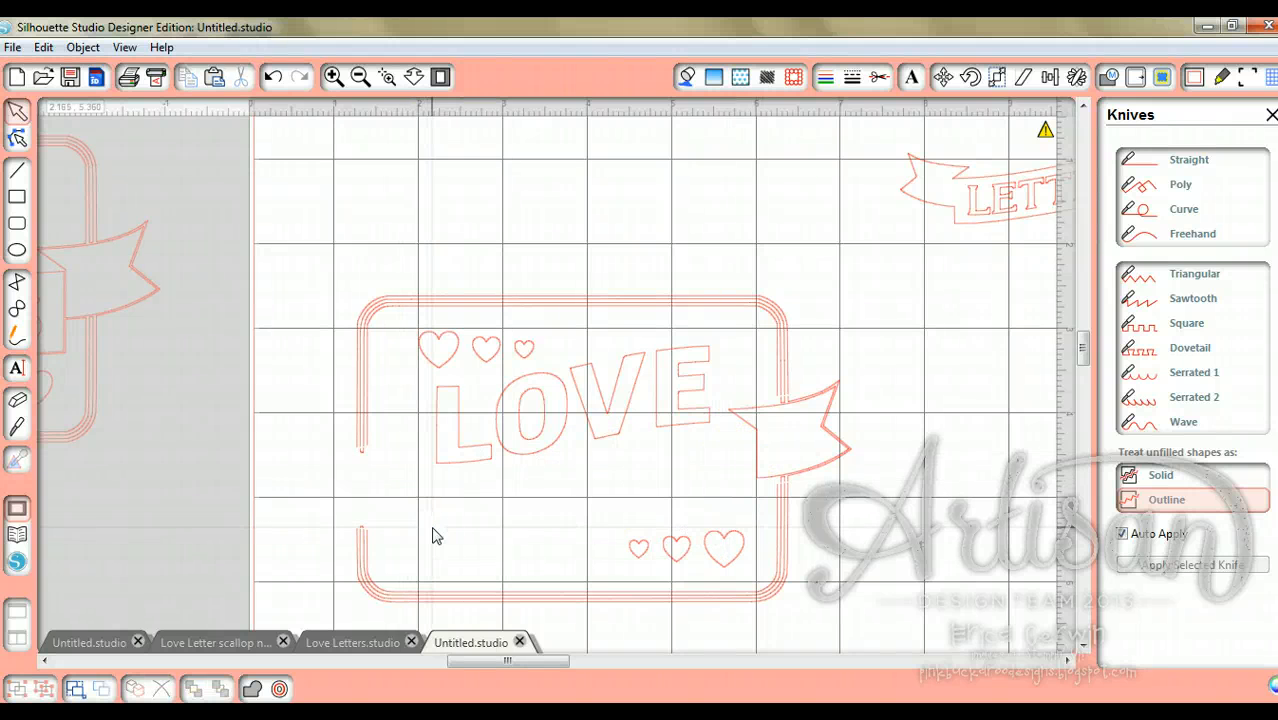
# Step: Delete the right tail and its fold pieces, keeping only the frame, hearts and LOVE
pyautogui.click(748, 422)
pyautogui.click(822, 400)
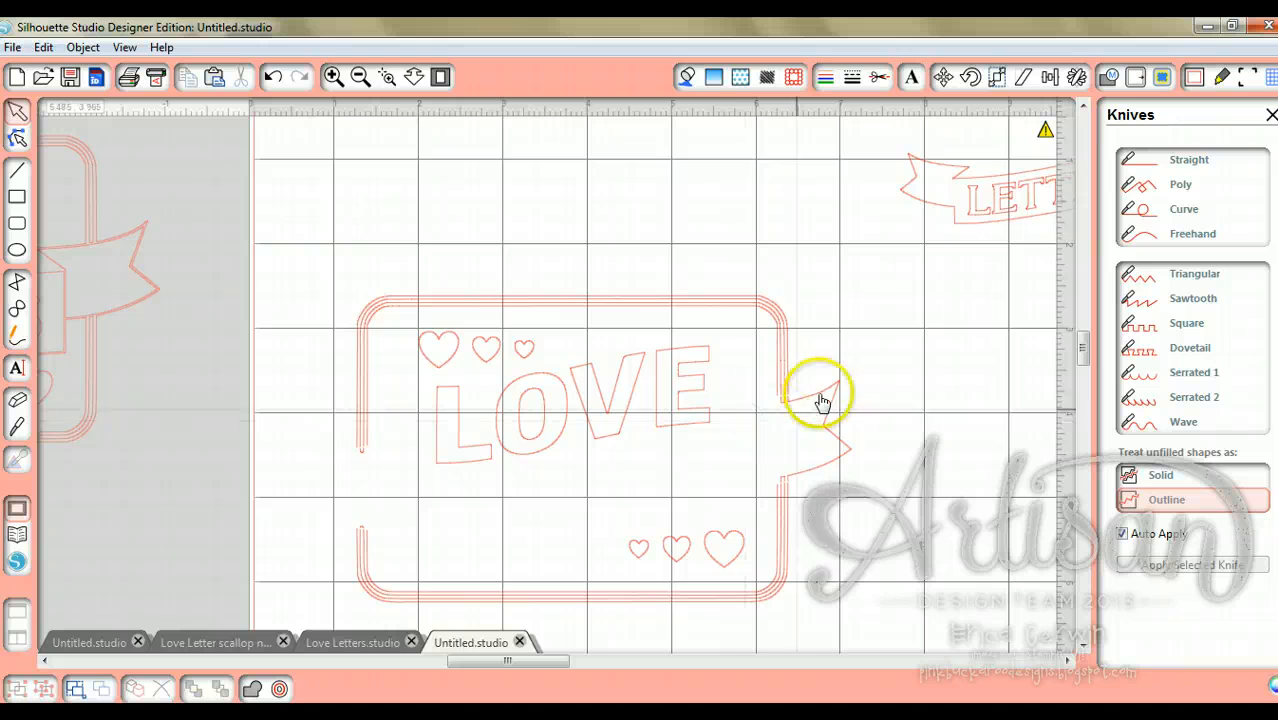
pyautogui.press('Delete')
pyautogui.click(795, 465)
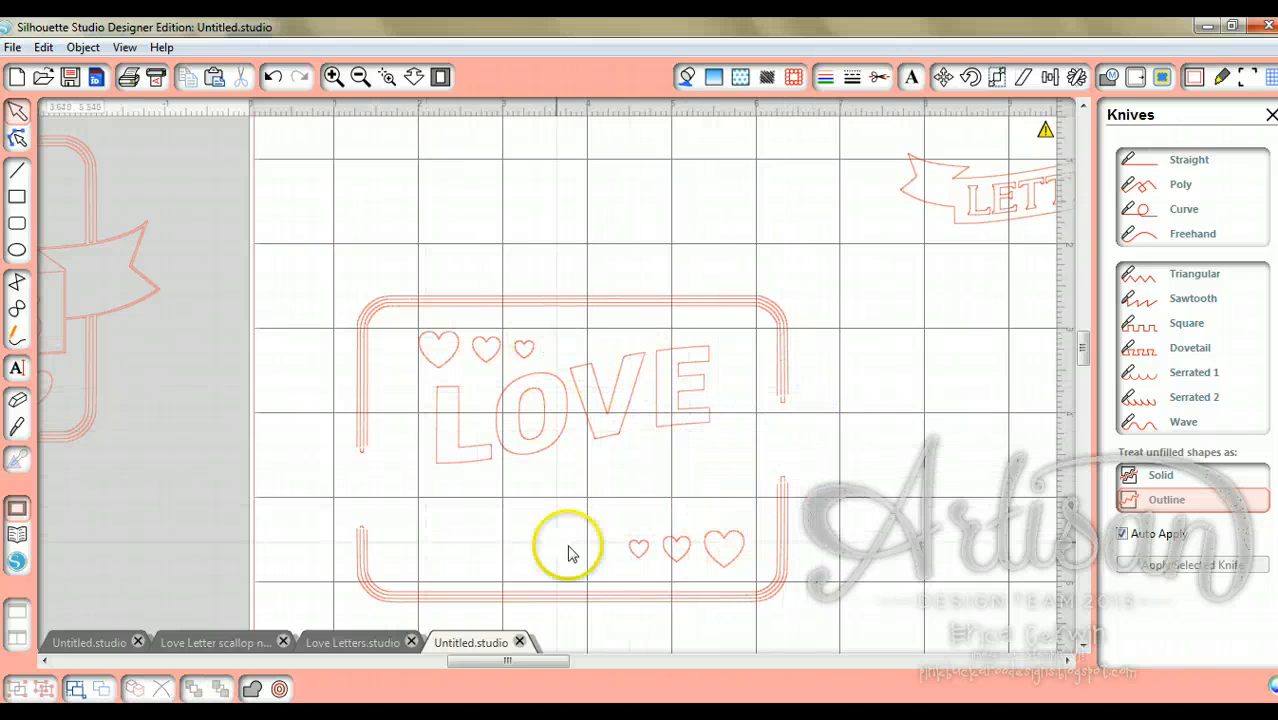
pyautogui.click(285, 672)
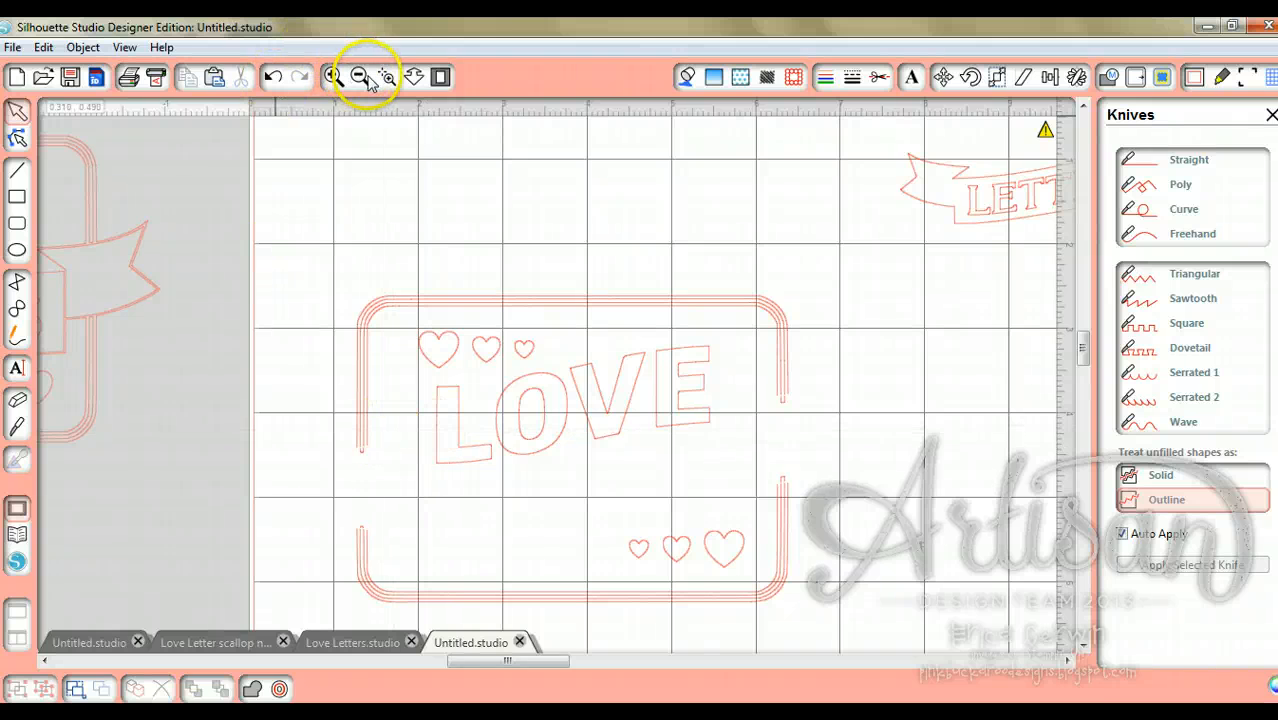
# Step: Extend the innermost upper frame line's left end point down across the gap to the lower frame section
pyautogui.click(332, 77)
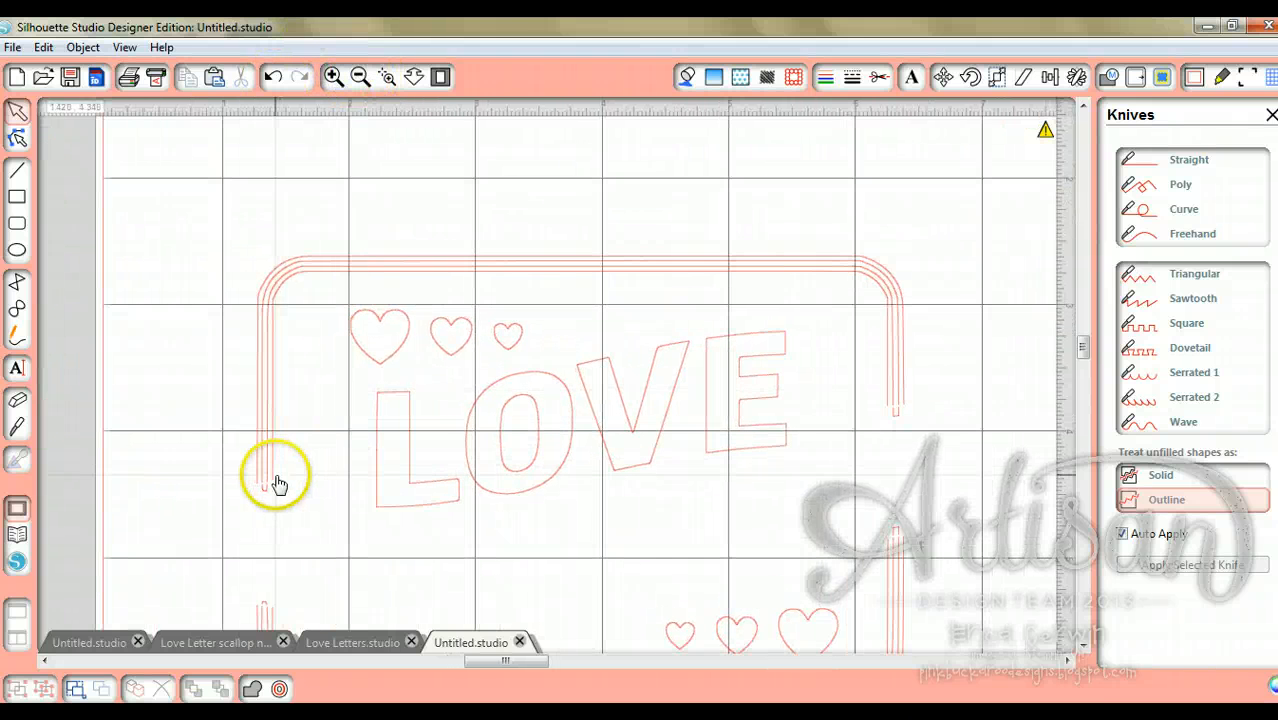
pyautogui.click(275, 482)
pyautogui.doubleClick(274, 478)
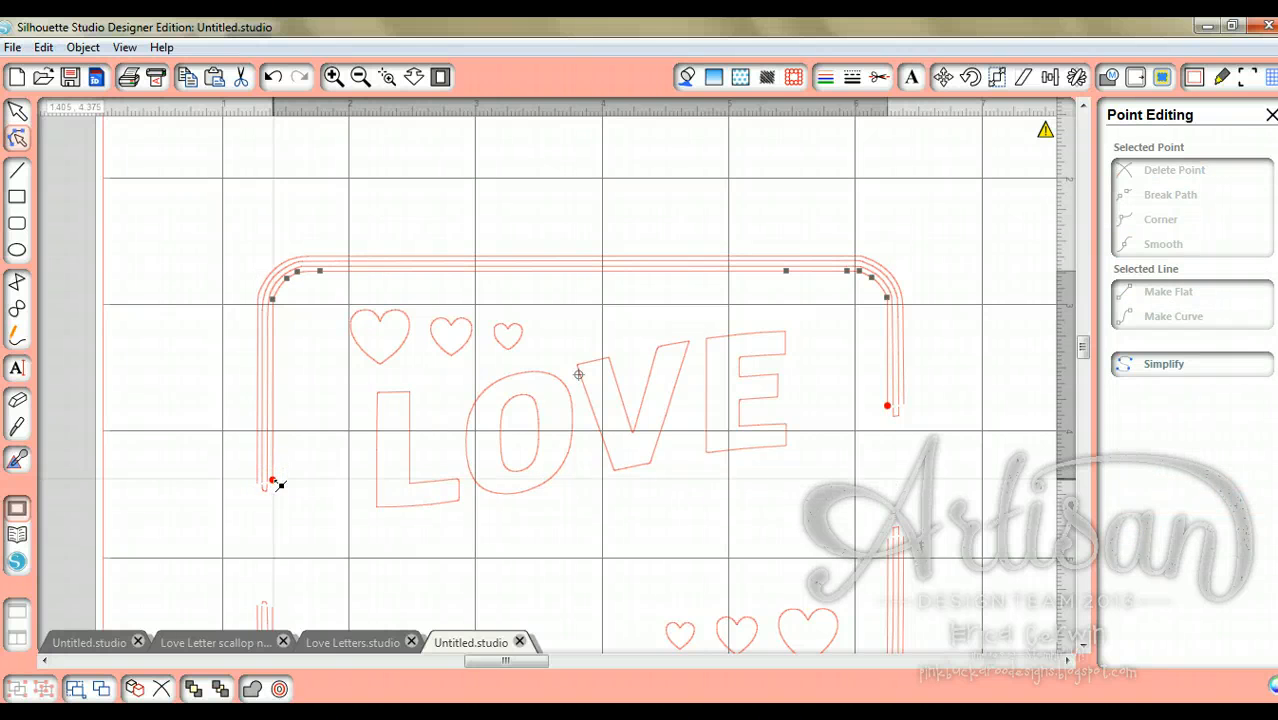
pyautogui.click(273, 481)
pyautogui.moveTo(274, 483); pyautogui.dragTo(276, 610)
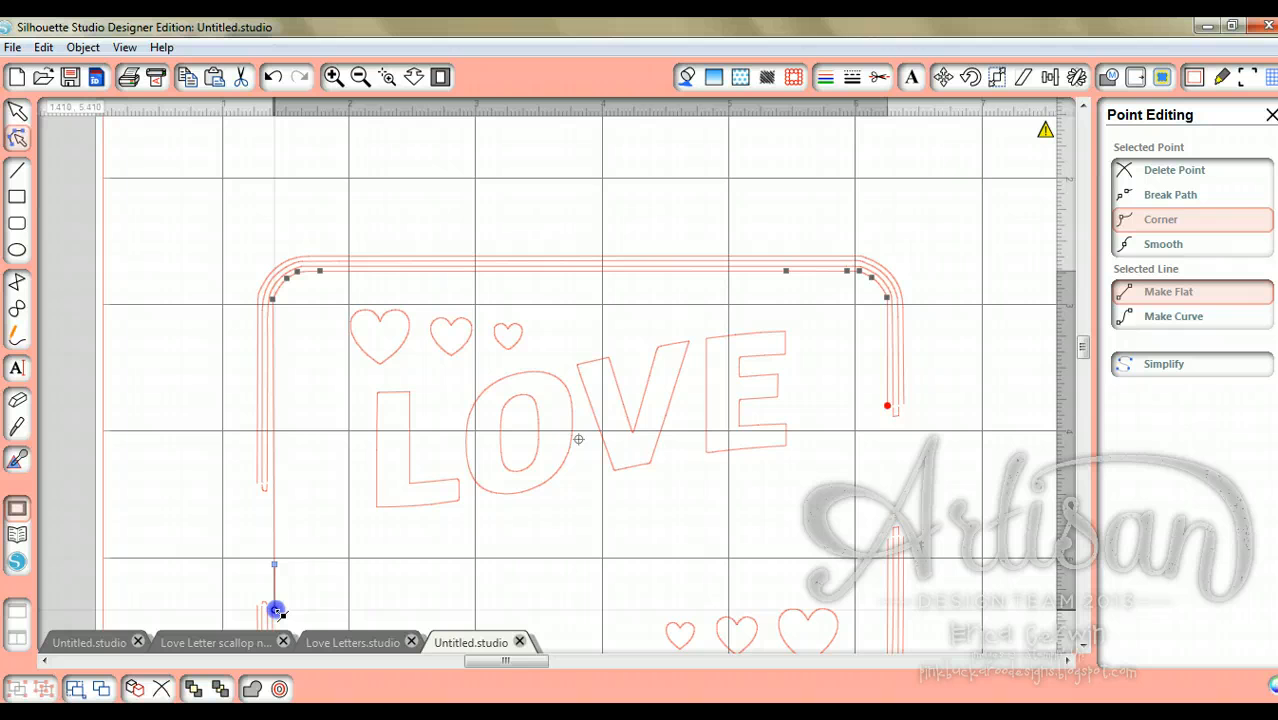
pyautogui.click(351, 596)
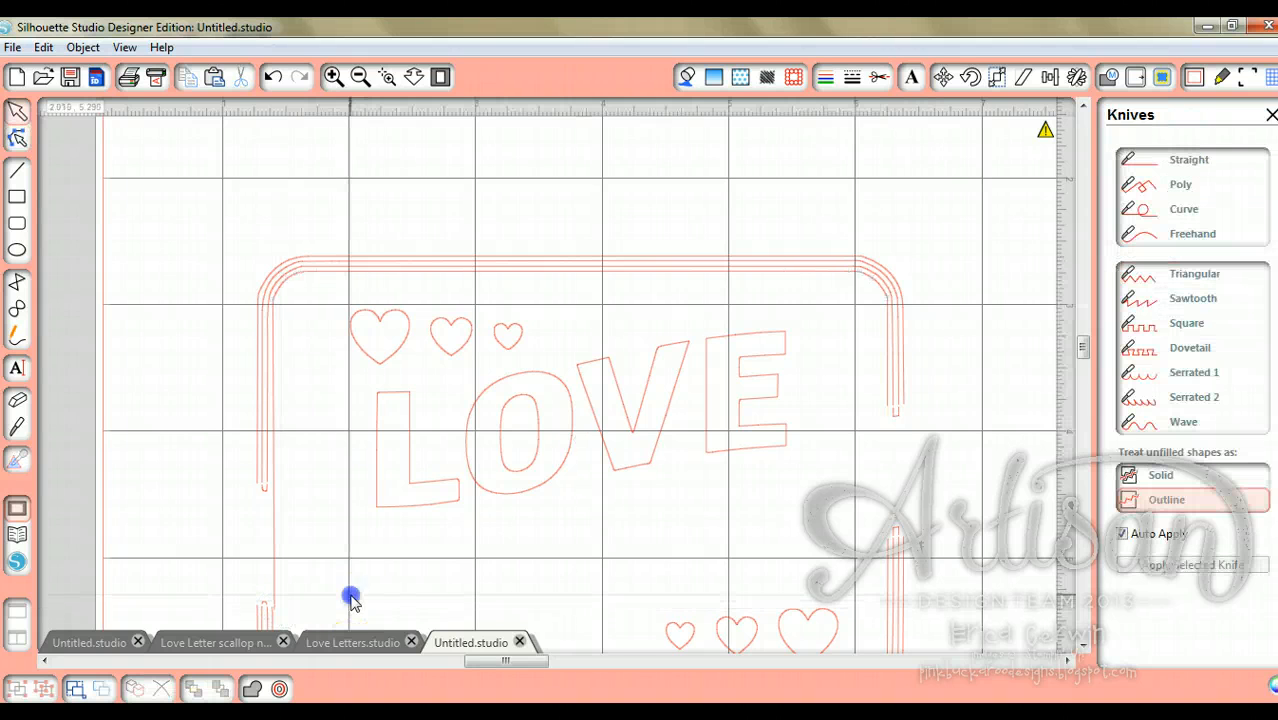
# Step: Shift the extended innermost frame line slightly so it lines up with the lower section's innermost line
pyautogui.click(276, 611)
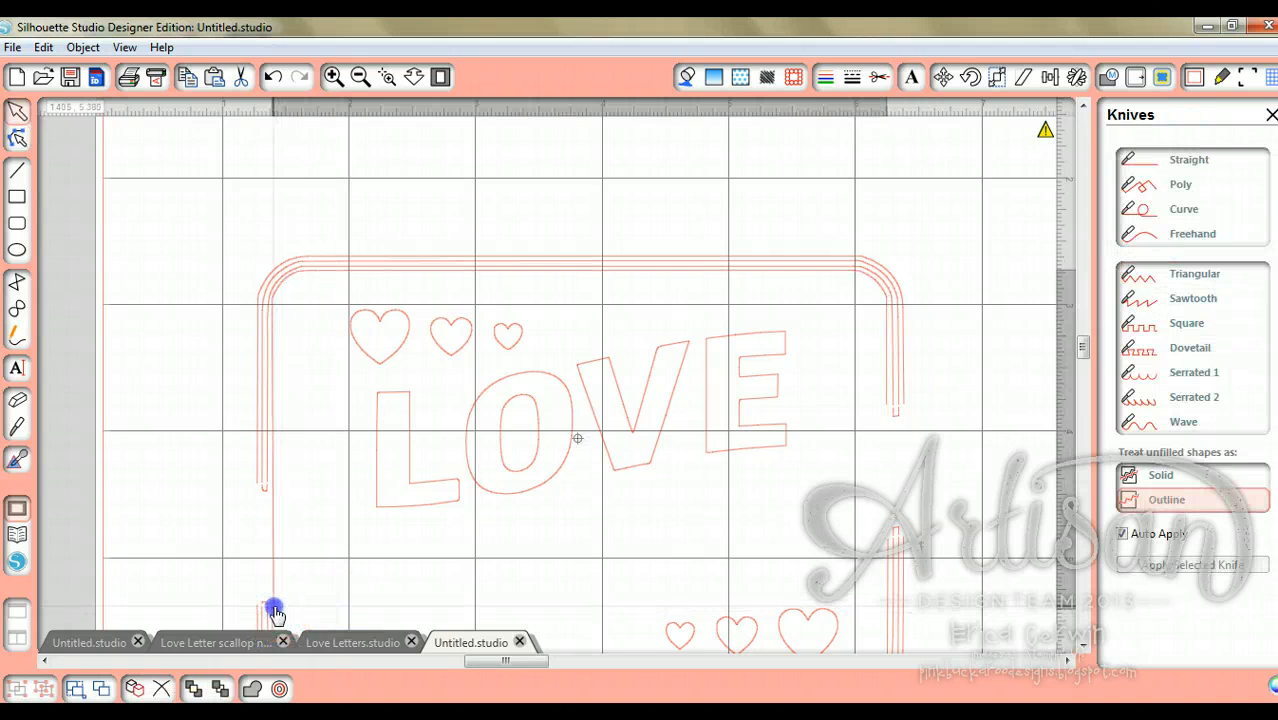
pyautogui.click(284, 609)
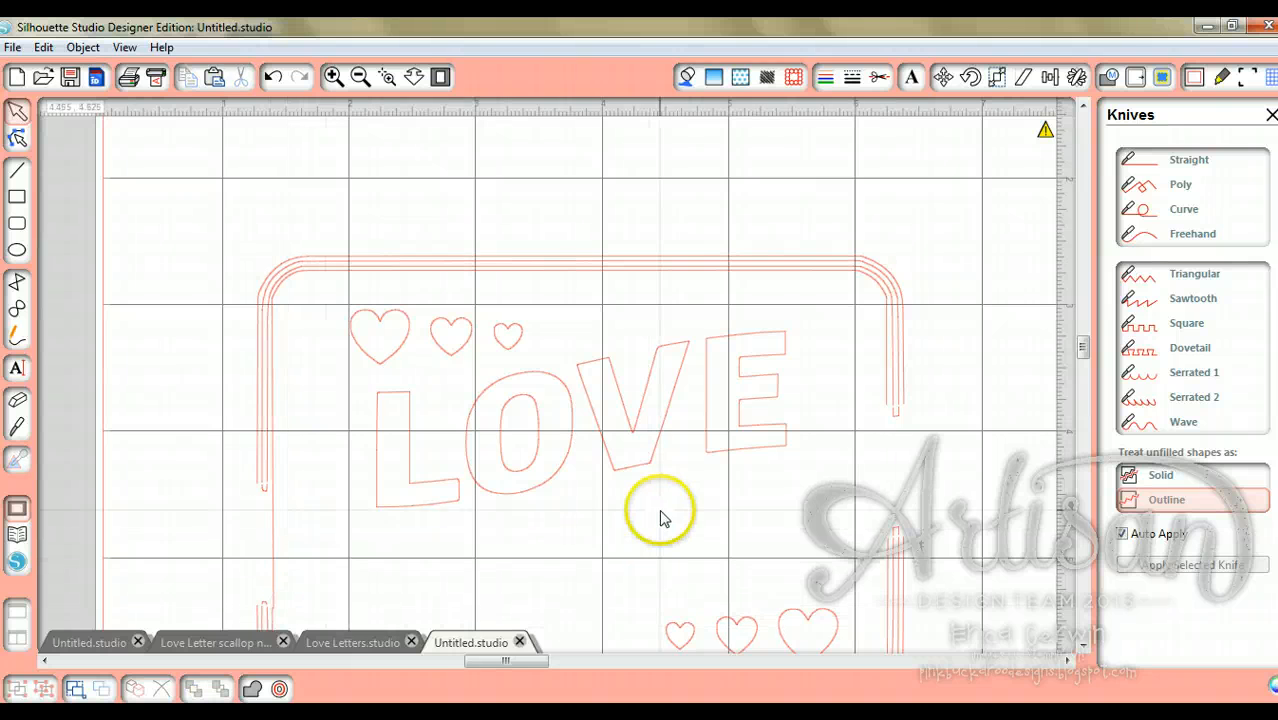
pyautogui.click(285, 605)
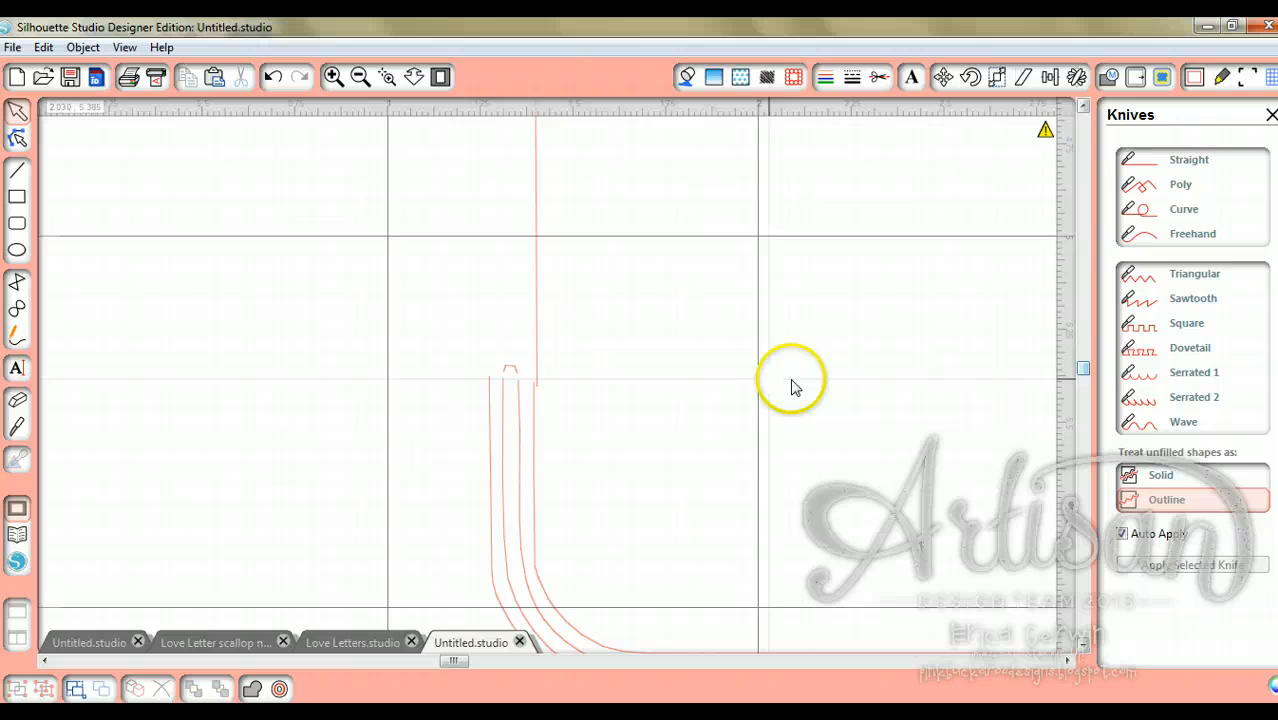
pyautogui.click(535, 362)
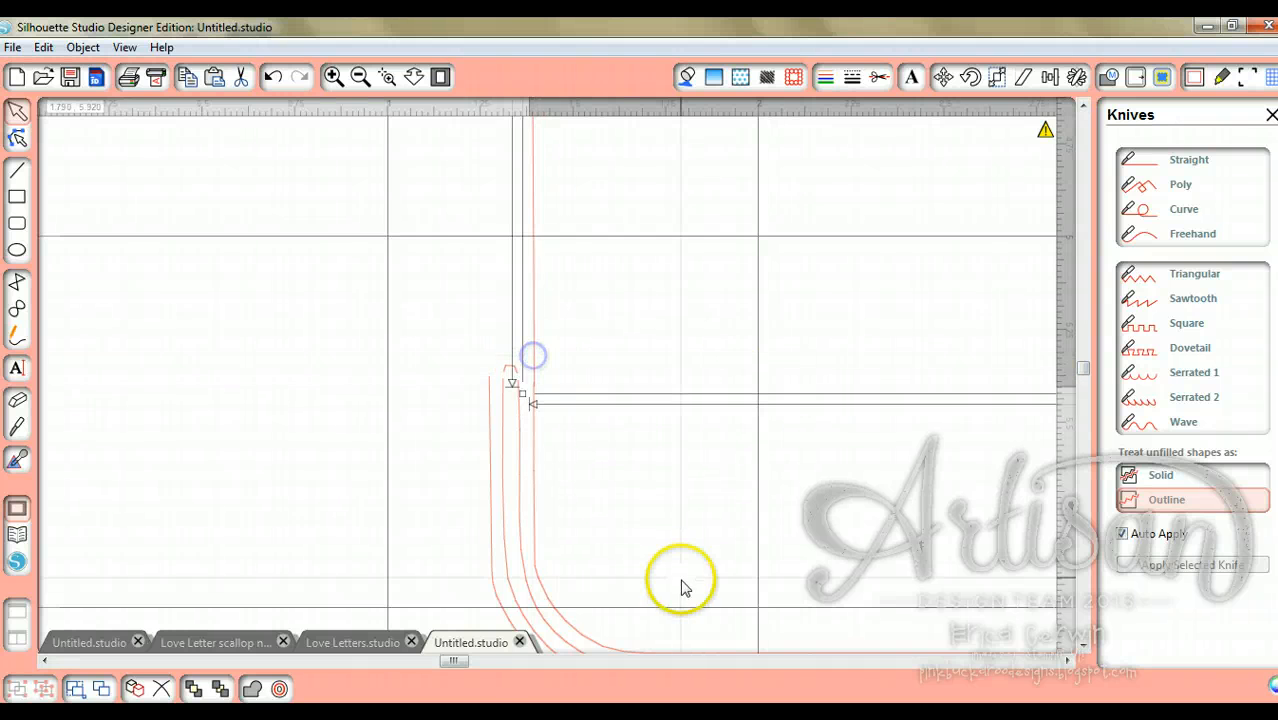
# Step: Extend the innermost upper frame line's right end point down across the gap to meet the lower section's innermost line
pyautogui.moveTo(454, 660); pyautogui.dragTo(537, 654)
pyautogui.click(820, 492)
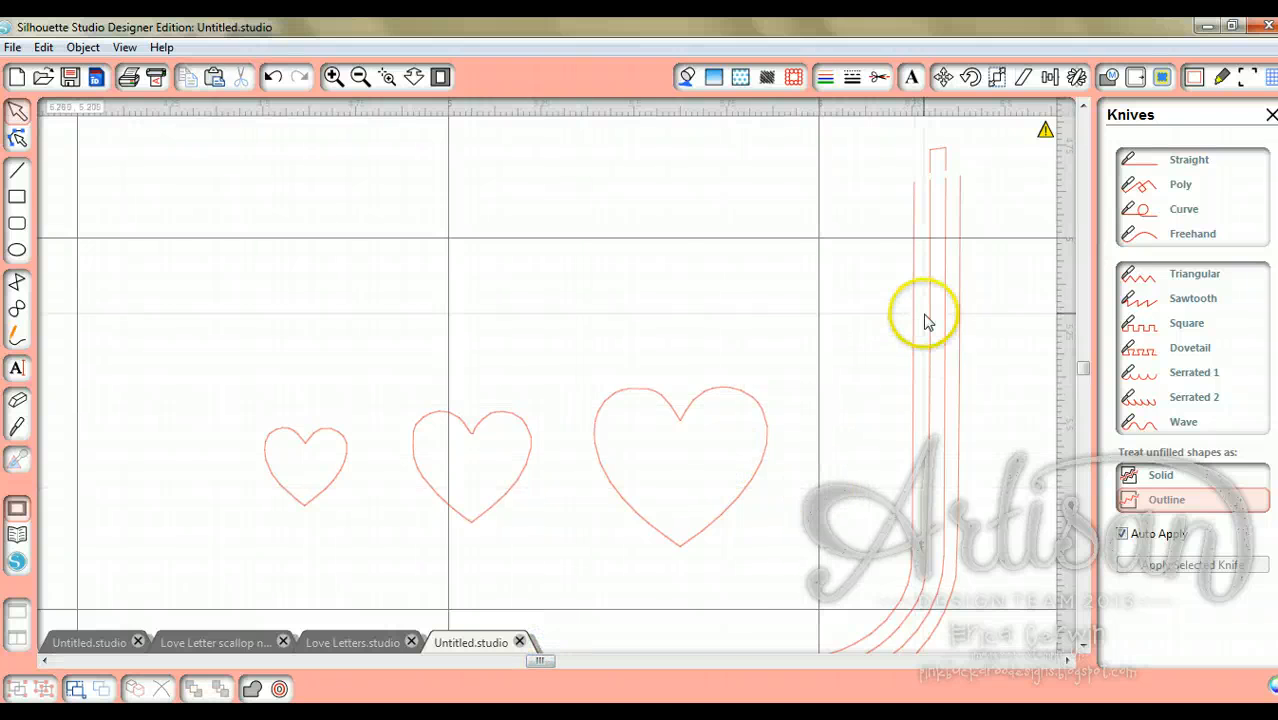
pyautogui.moveTo(1083, 368); pyautogui.dragTo(1081, 354)
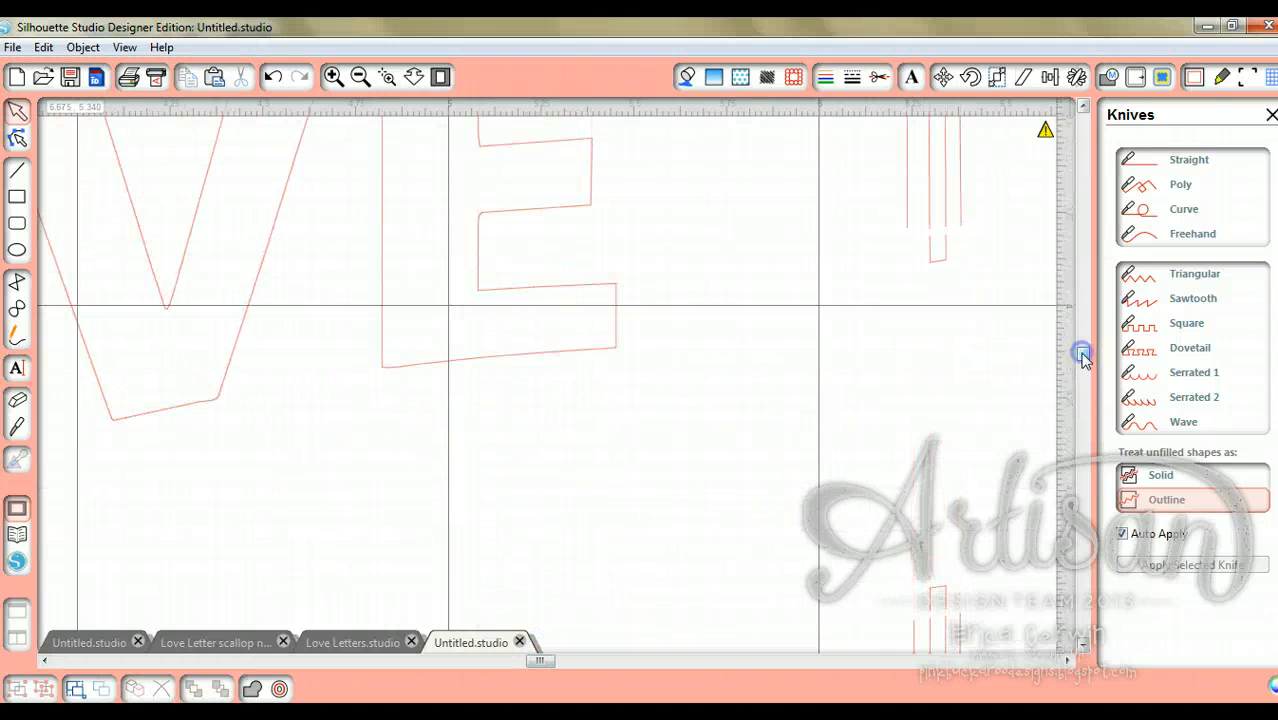
pyautogui.doubleClick(907, 214)
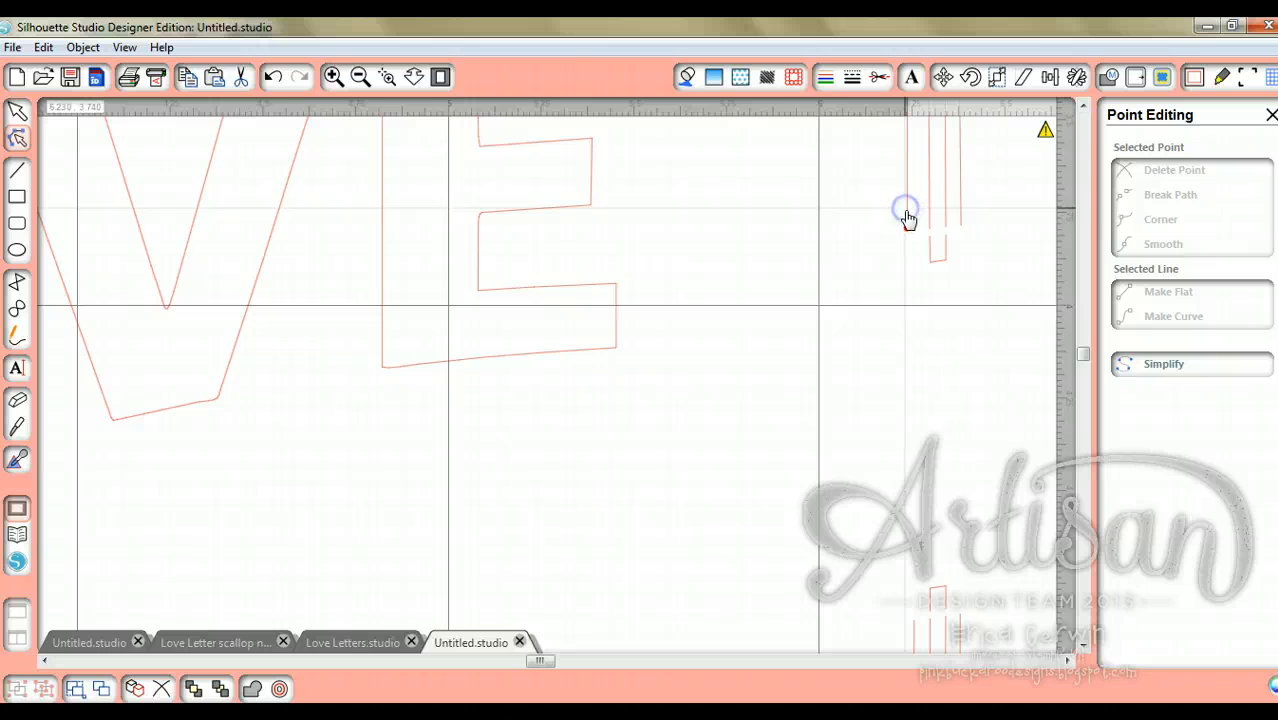
pyautogui.moveTo(907, 216); pyautogui.dragTo(915, 627)
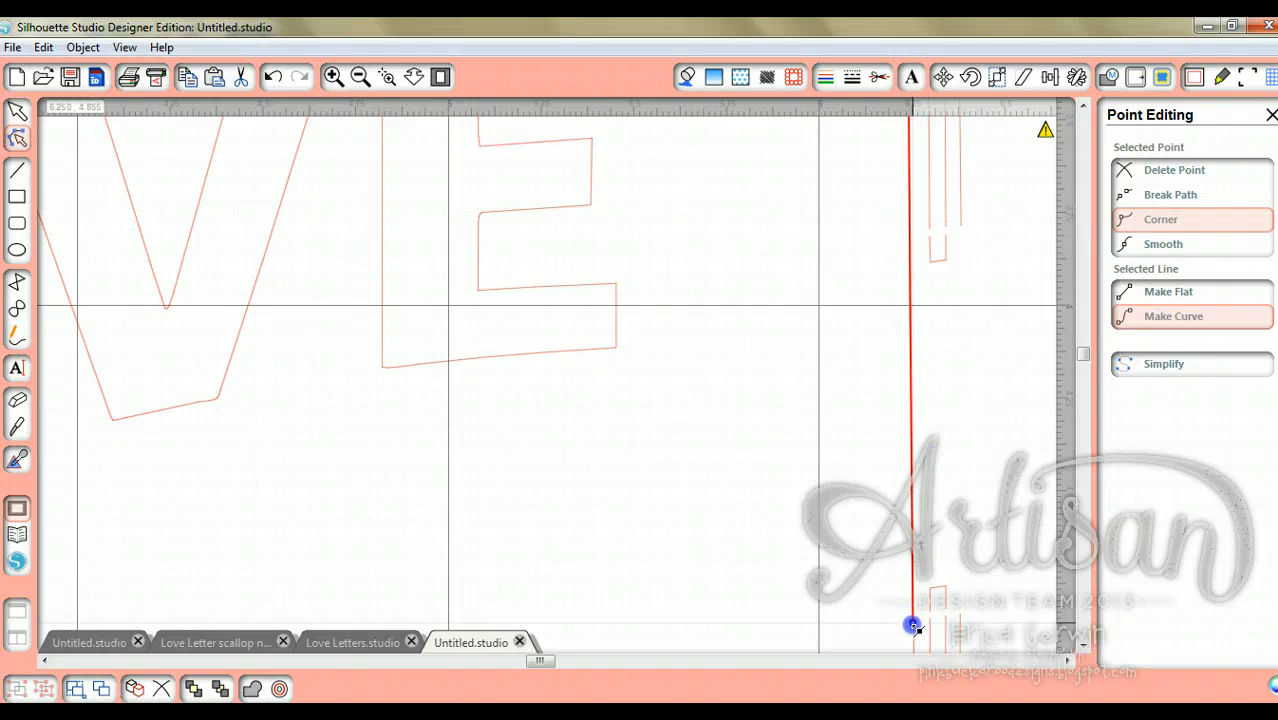
pyautogui.click(876, 596)
pyautogui.click(912, 614)
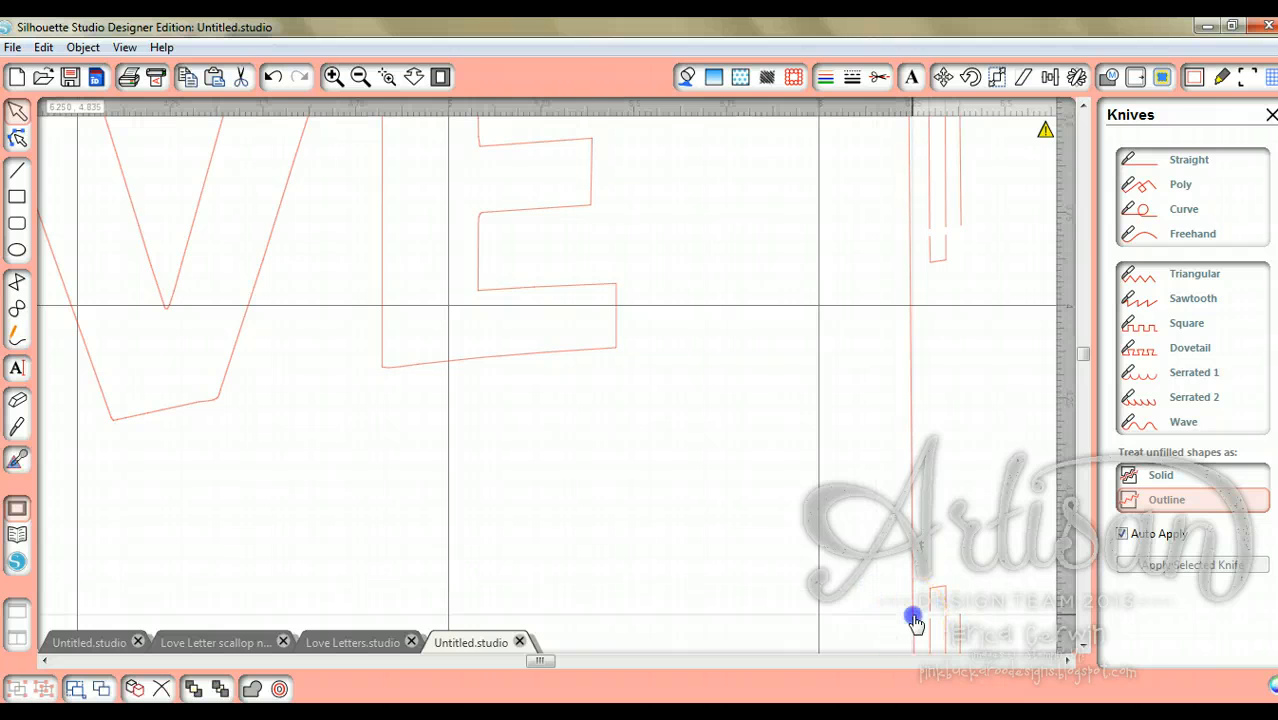
pyautogui.click(913, 642)
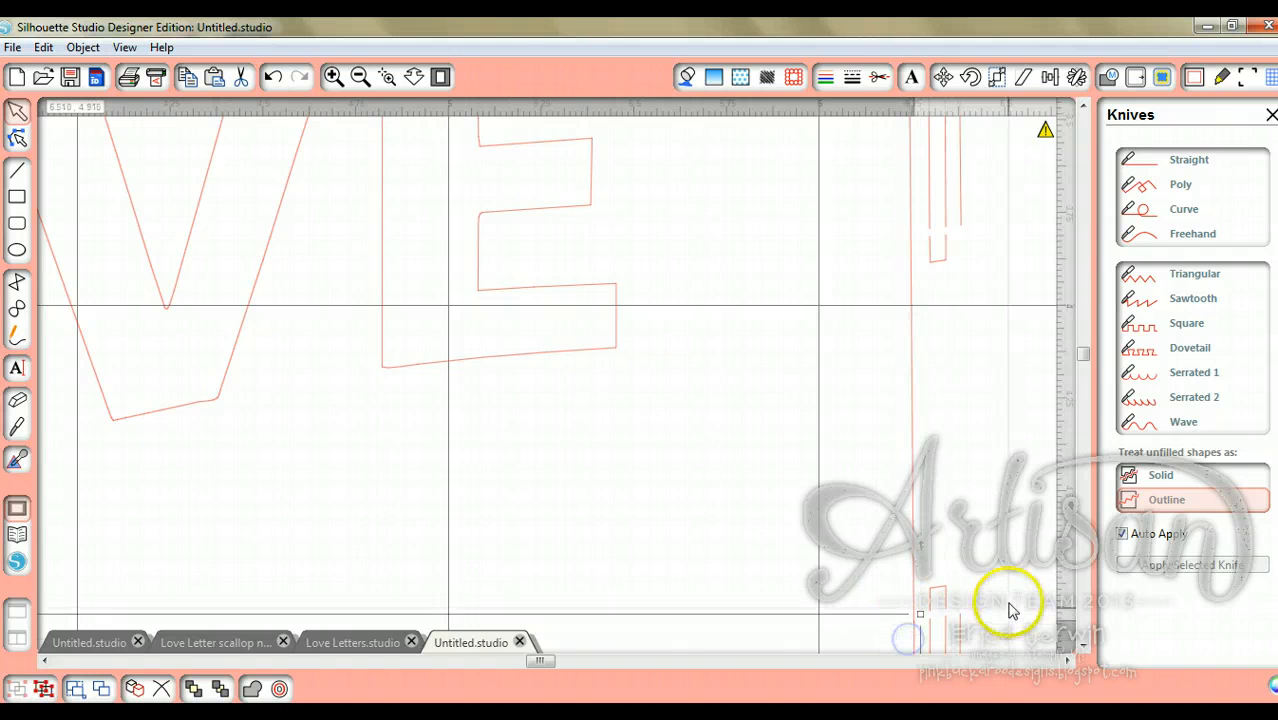
pyautogui.click(987, 530)
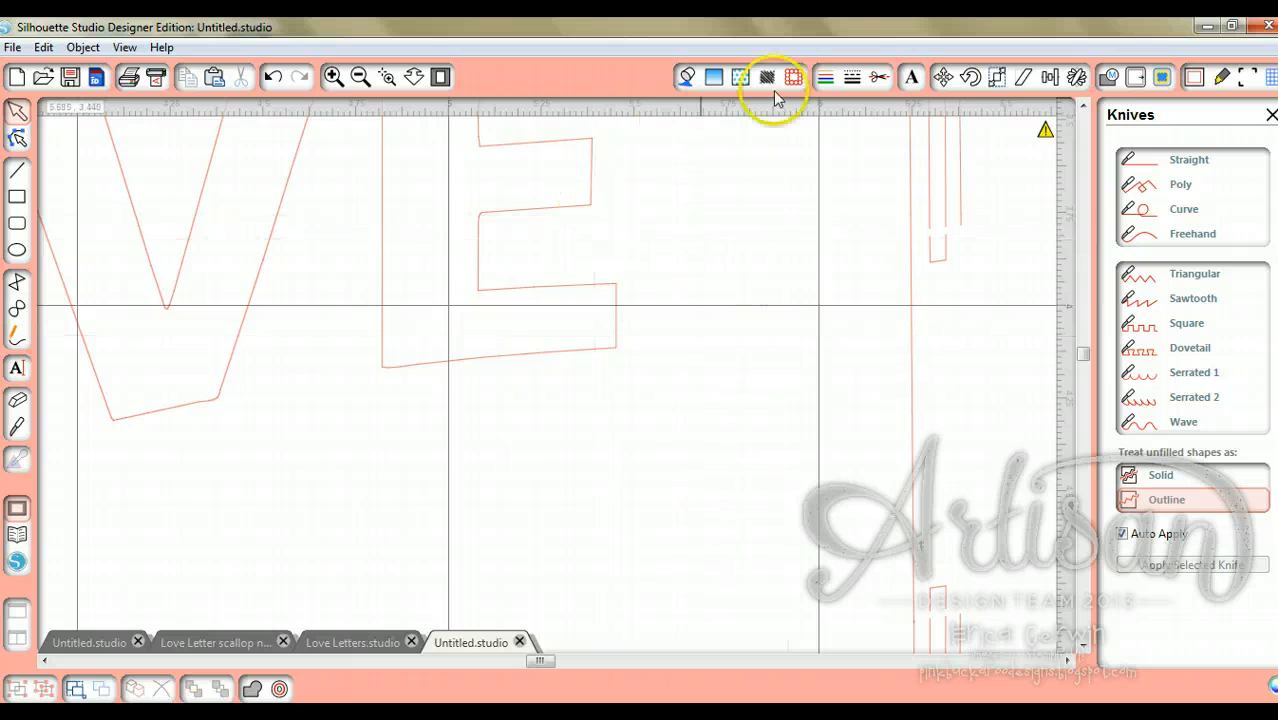
# Step: Delete the three outer lines of the upper frame section, keeping only its innermost line
pyautogui.click(359, 78)
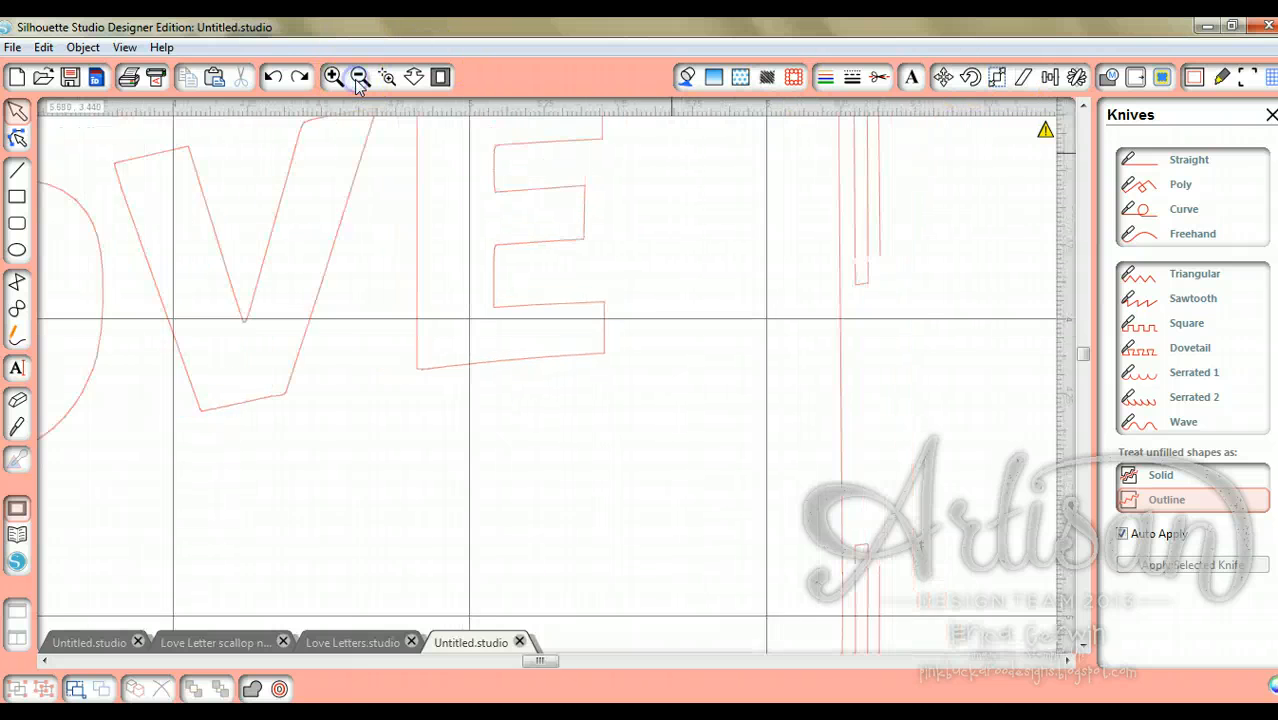
pyautogui.click(359, 78)
pyautogui.click(359, 78)
pyautogui.click(359, 78)
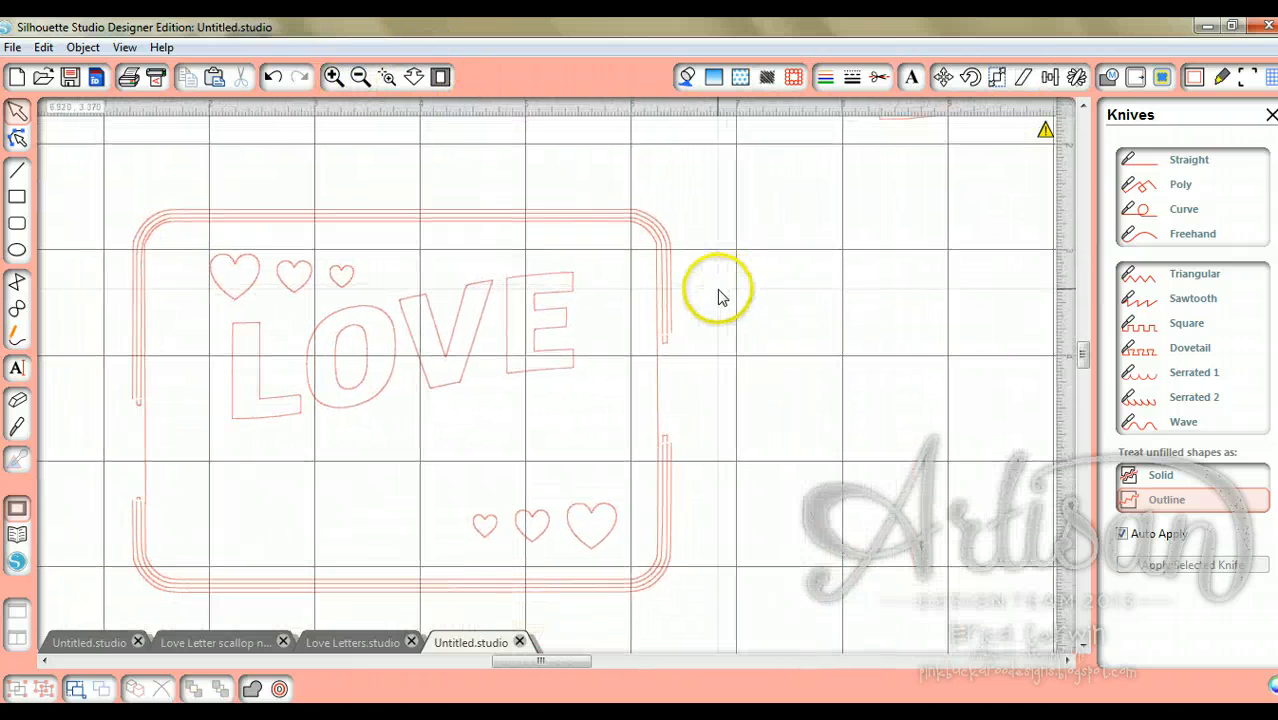
pyautogui.click(673, 304)
pyautogui.press('Delete')
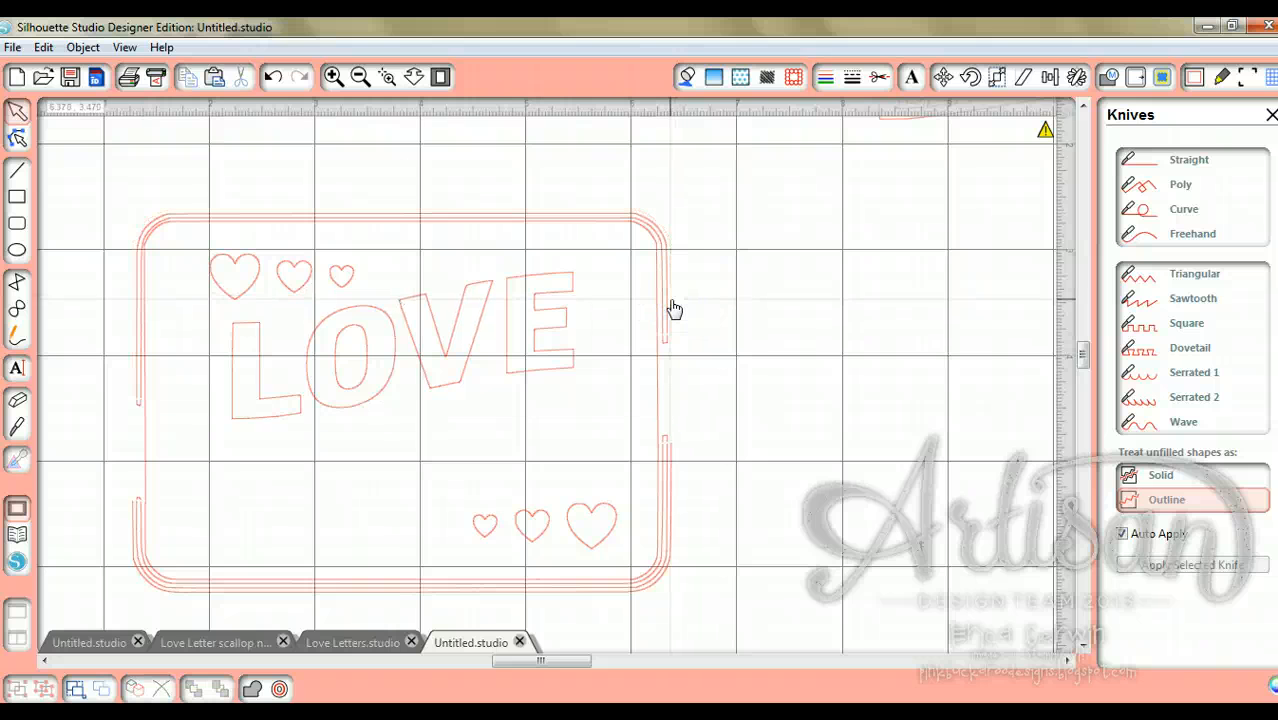
pyautogui.click(665, 307)
pyautogui.press('Delete')
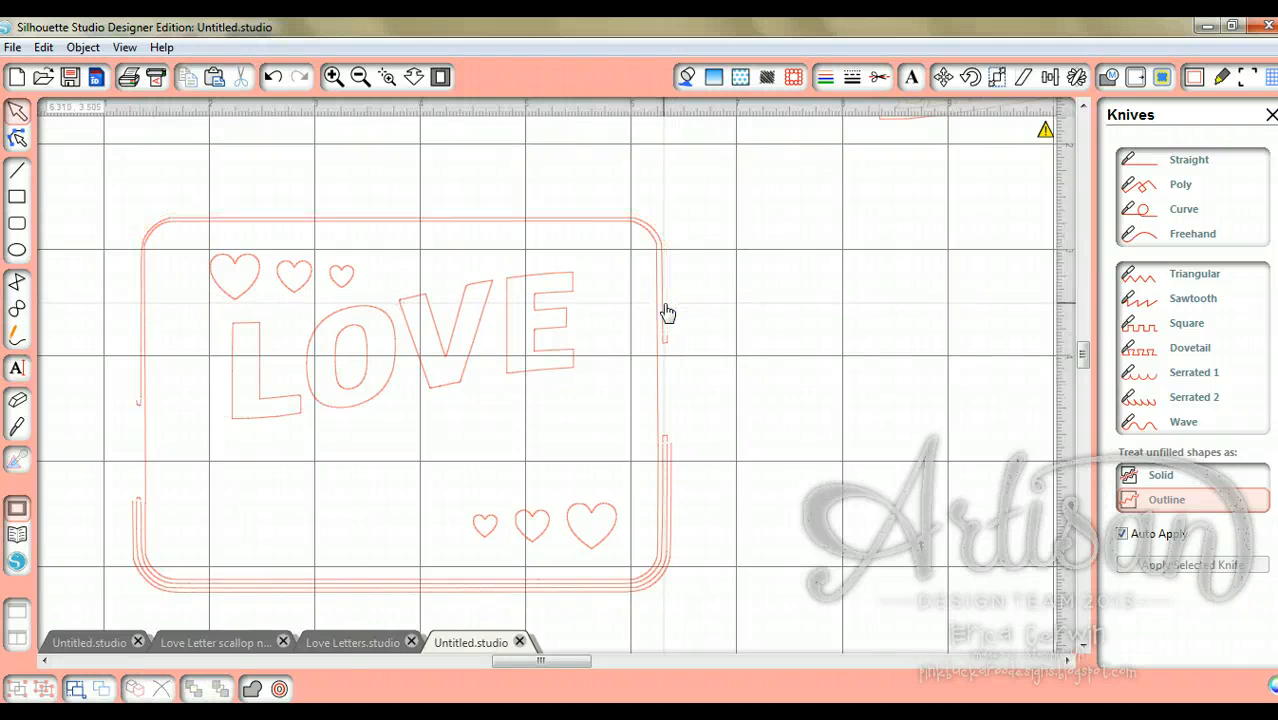
pyautogui.click(661, 310)
pyautogui.press('Delete')
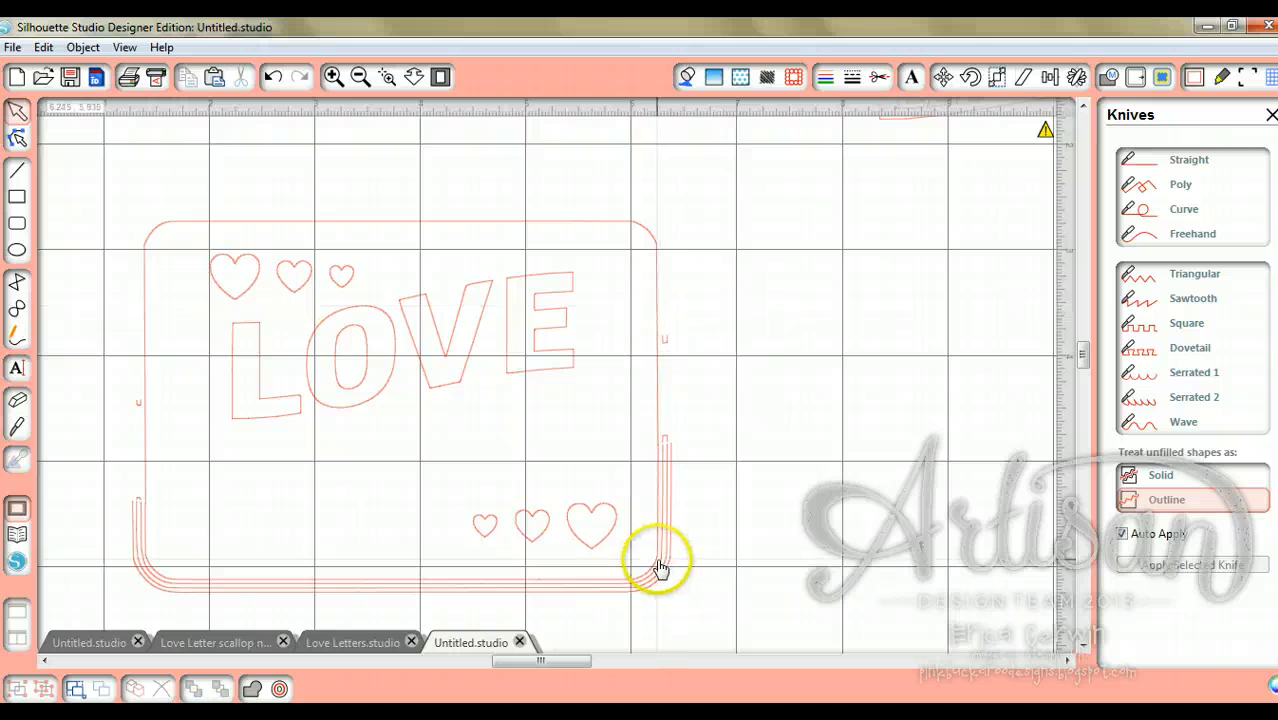
# Step: Delete the three outer lines of the lower frame section, keeping only its innermost line
pyautogui.click(670, 548)
pyautogui.click(670, 550)
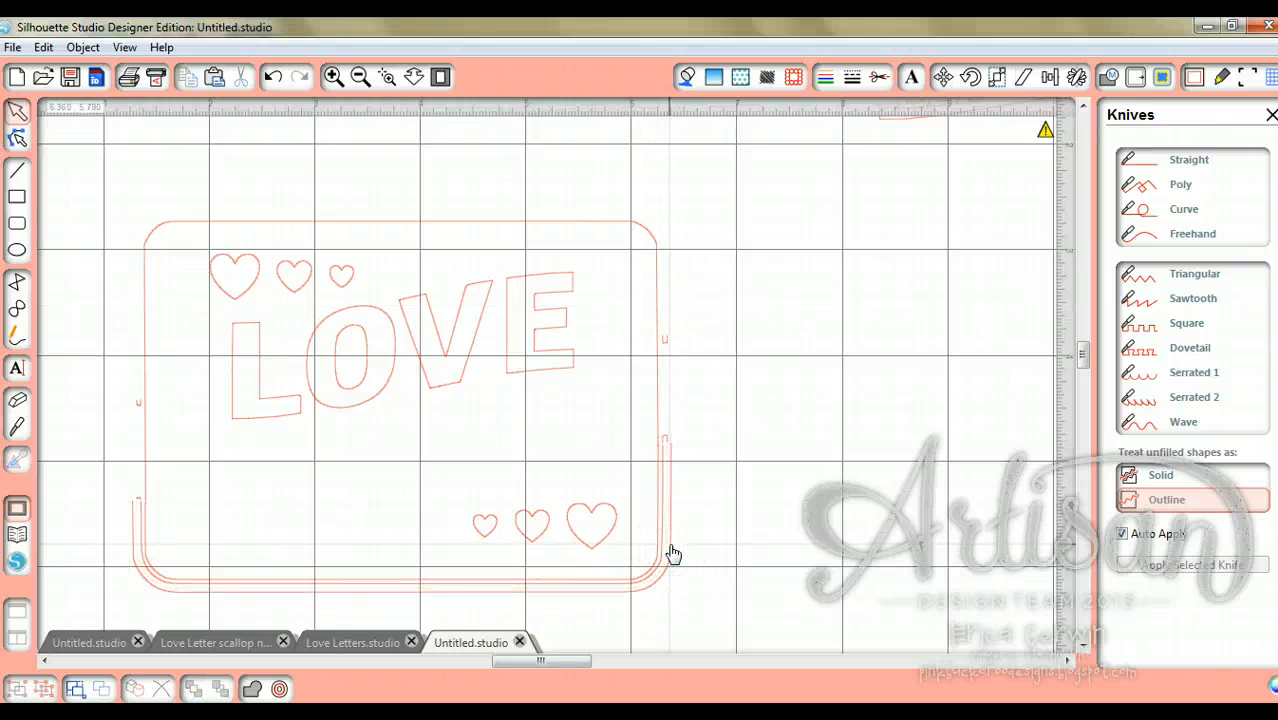
pyautogui.click(670, 549)
pyautogui.press('Delete')
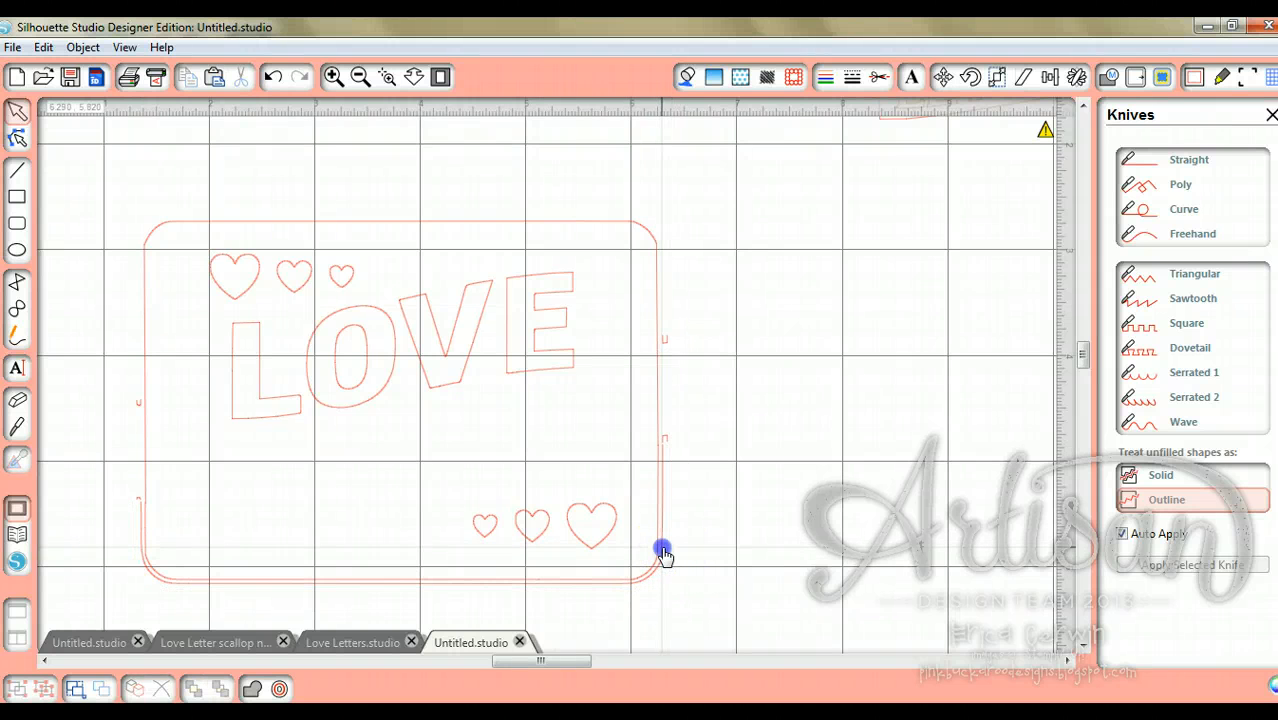
pyautogui.click(664, 553)
pyautogui.press('Delete')
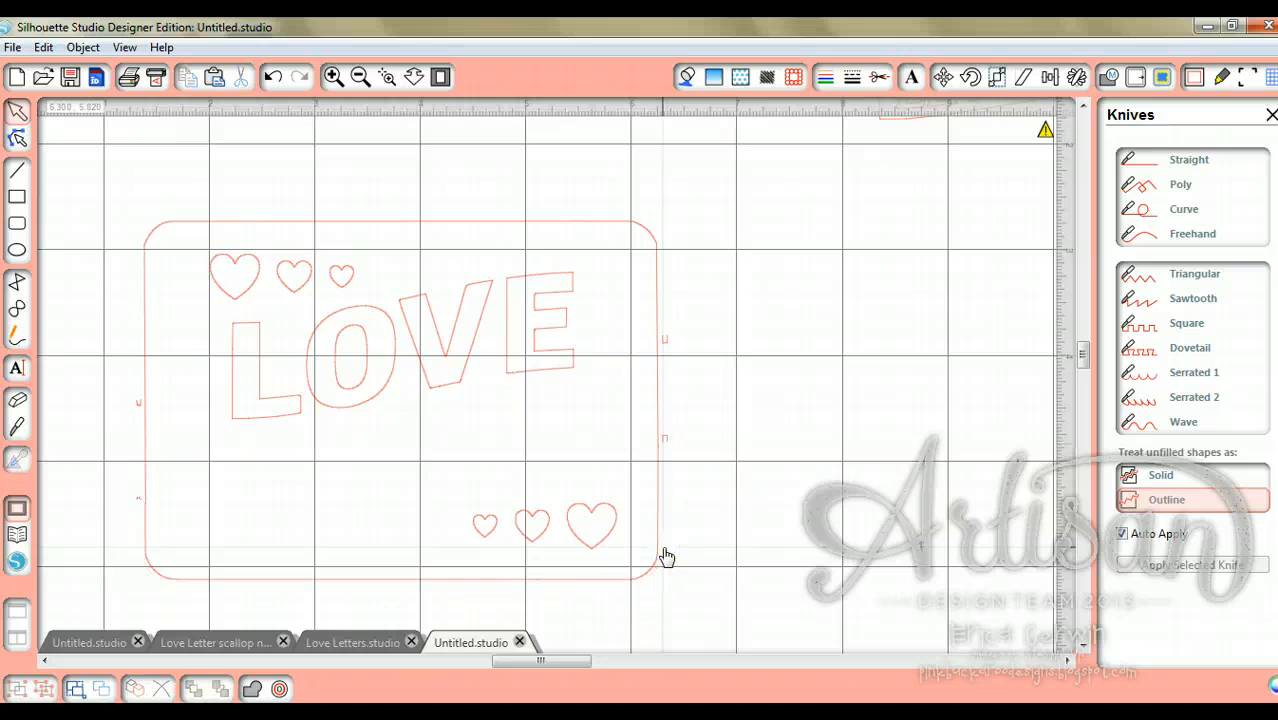
# Step: Delete the four small leftover frame fragments beside the former gaps on both sides of the frame
pyautogui.click(136, 405)
pyautogui.press('Delete')
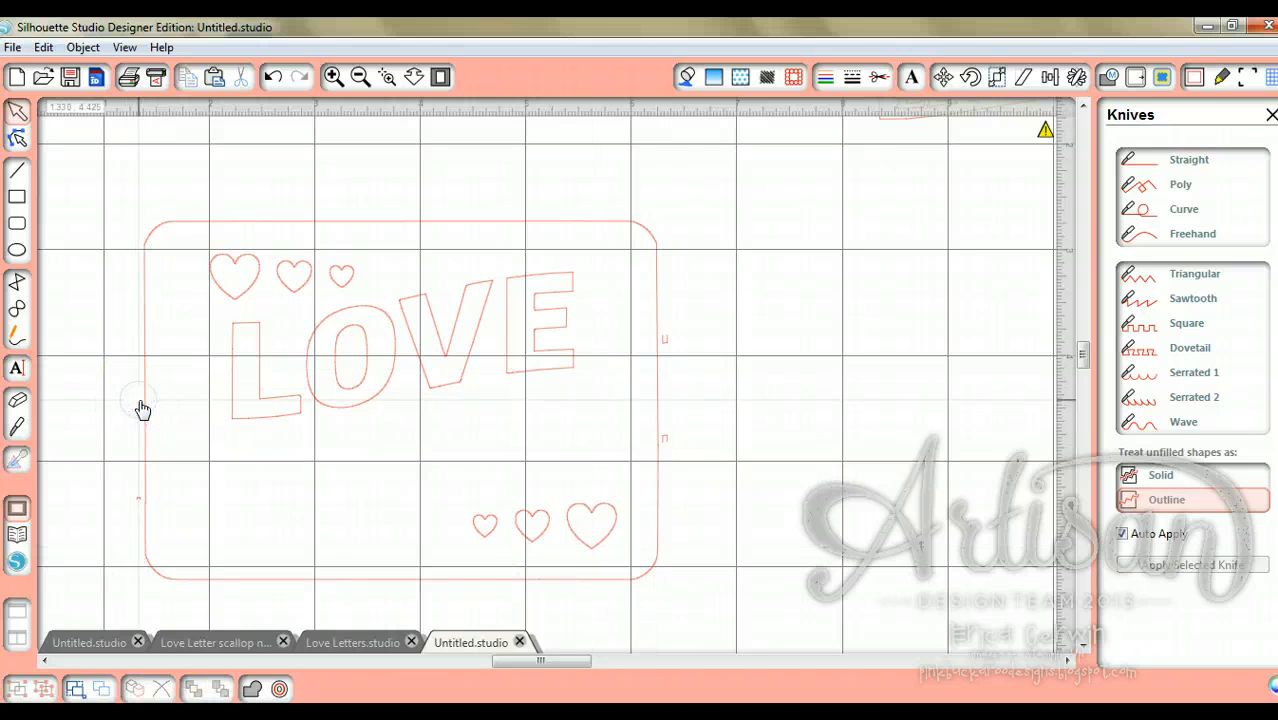
pyautogui.click(669, 348)
pyautogui.press('Delete')
pyautogui.click(666, 444)
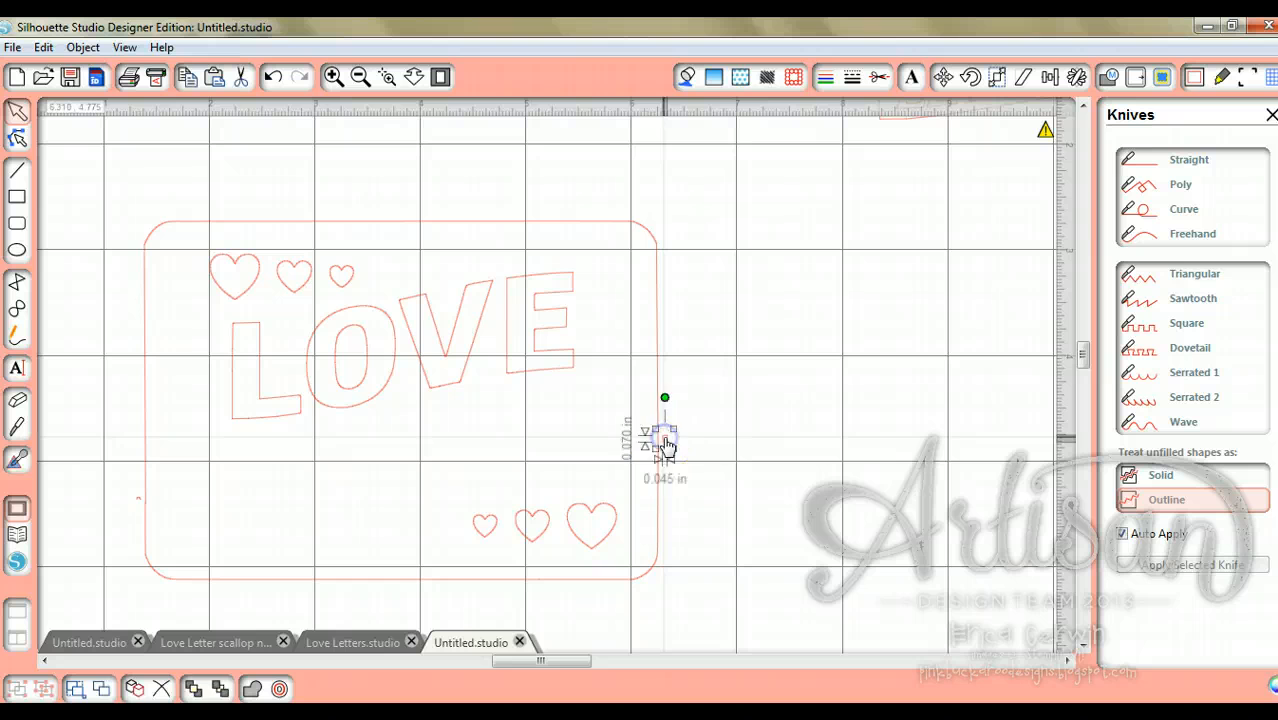
pyautogui.press('Delete')
pyautogui.click(139, 503)
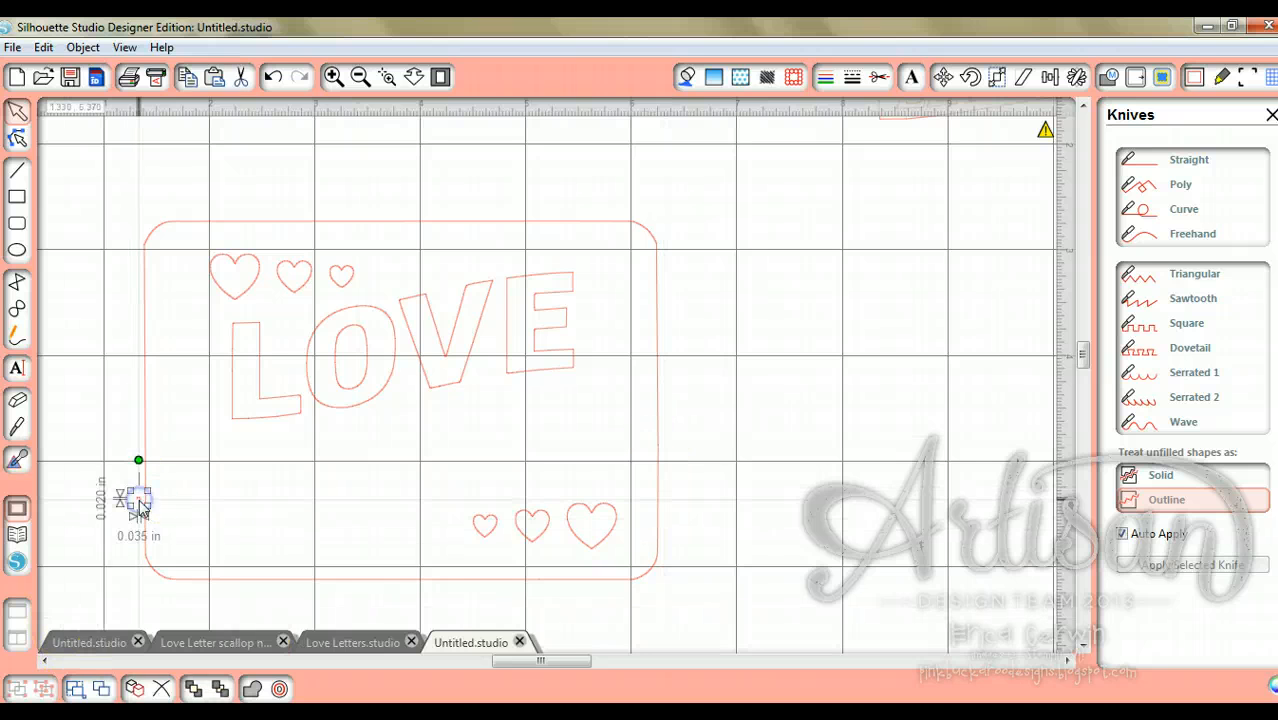
pyautogui.press('Delete')
# Step: Group the frame lines, hearts and LOVE letters into one panel and shift it slightly upward
pyautogui.moveTo(116, 184); pyautogui.dragTo(757, 690)
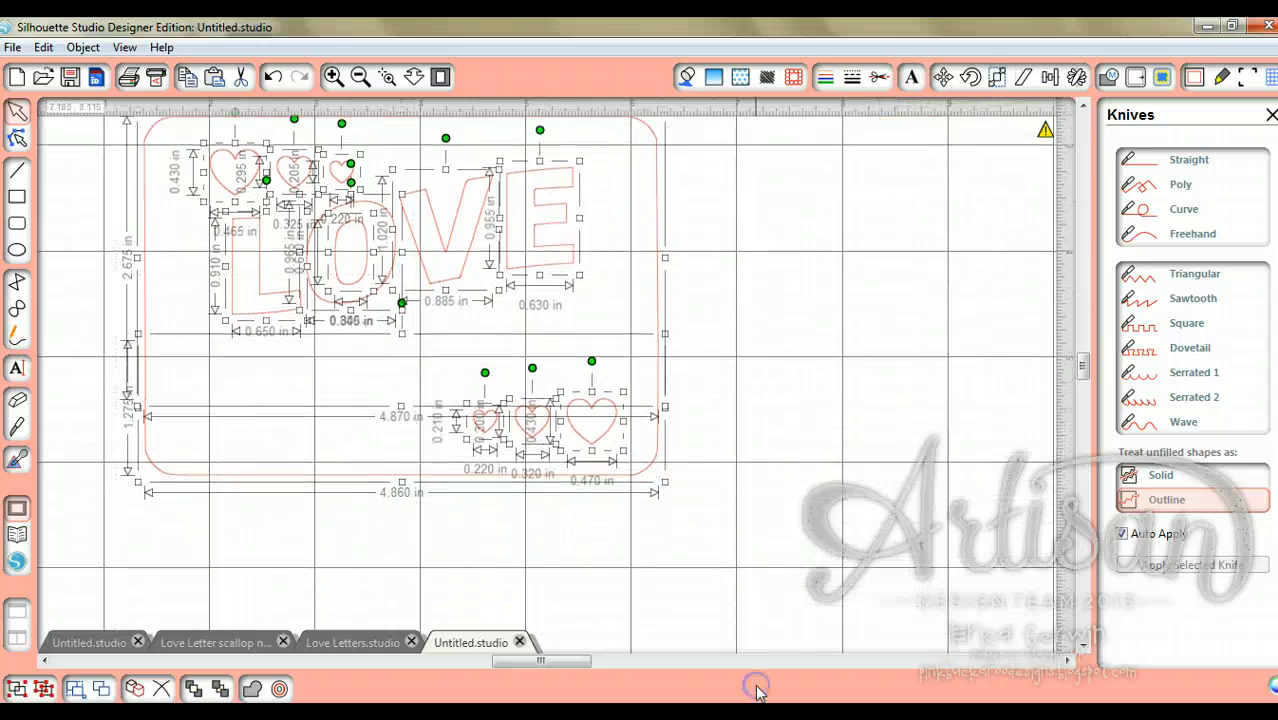
pyautogui.click(15, 689)
pyautogui.moveTo(379, 482); pyautogui.dragTo(379, 459)
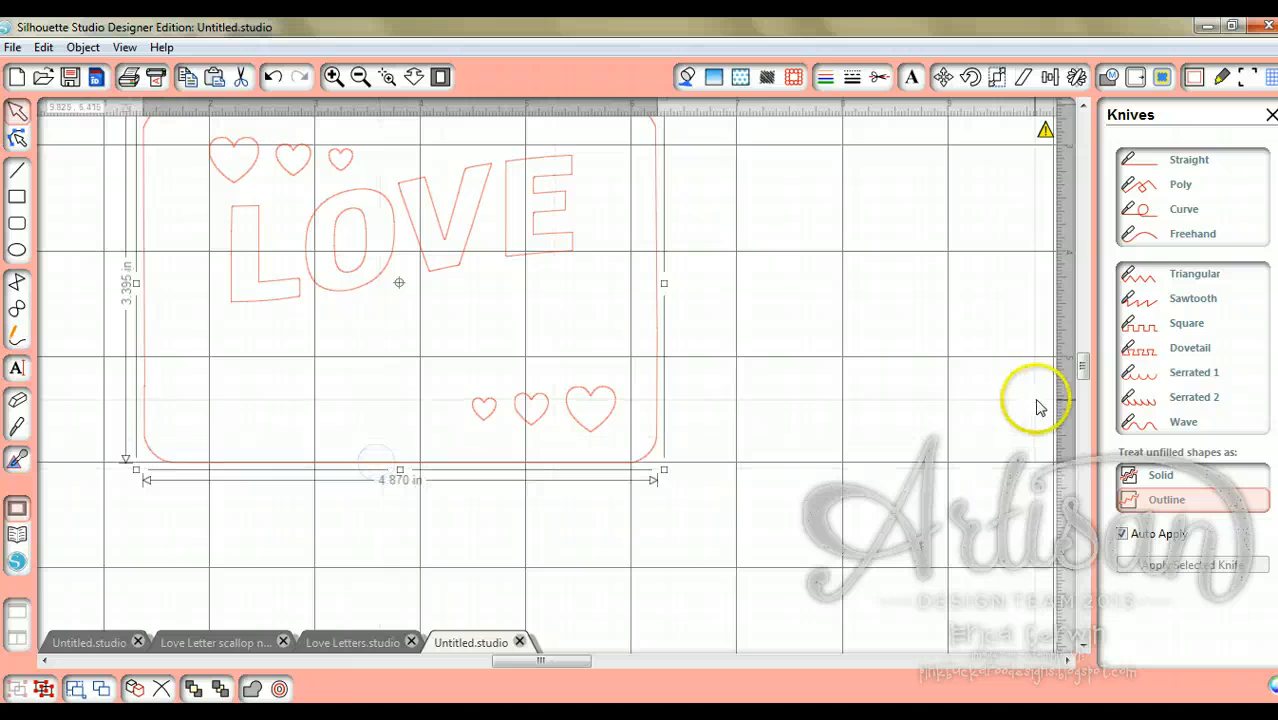
# Step: Shrink the grouped LOVE panel proportionally and place it just below the LETTERS banner on the page
pyautogui.click(359, 77)
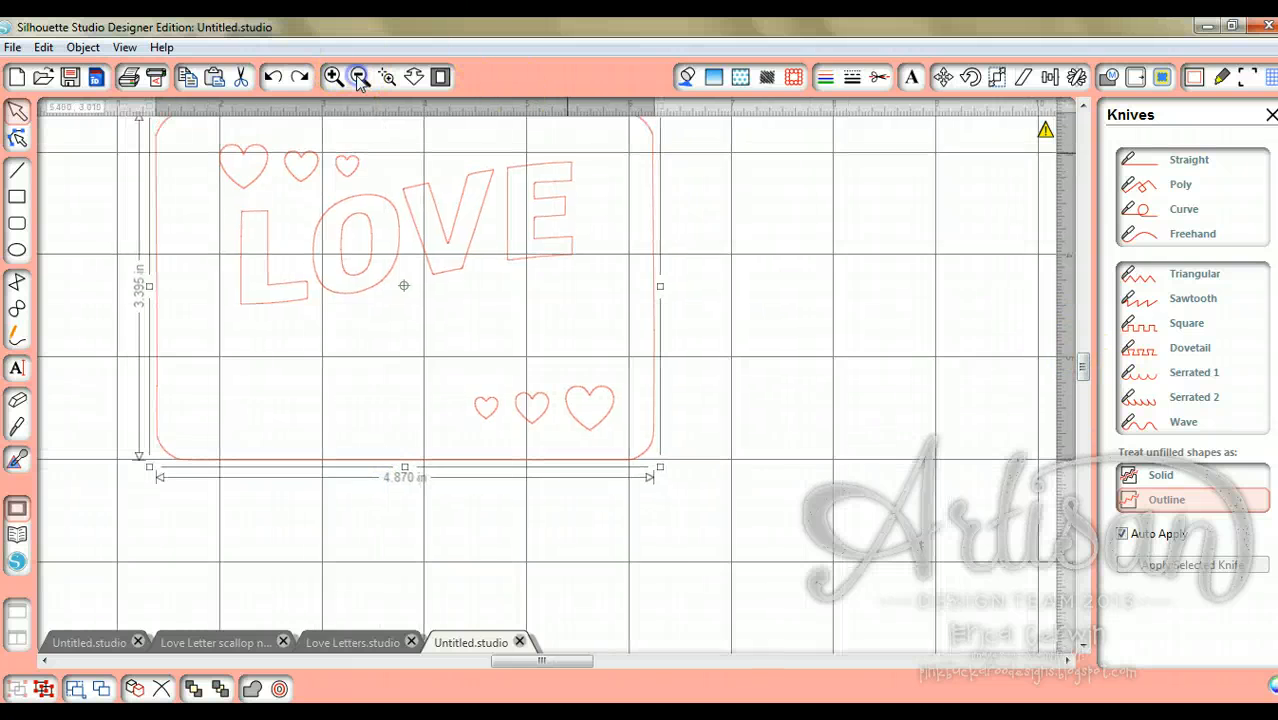
pyautogui.click(359, 77)
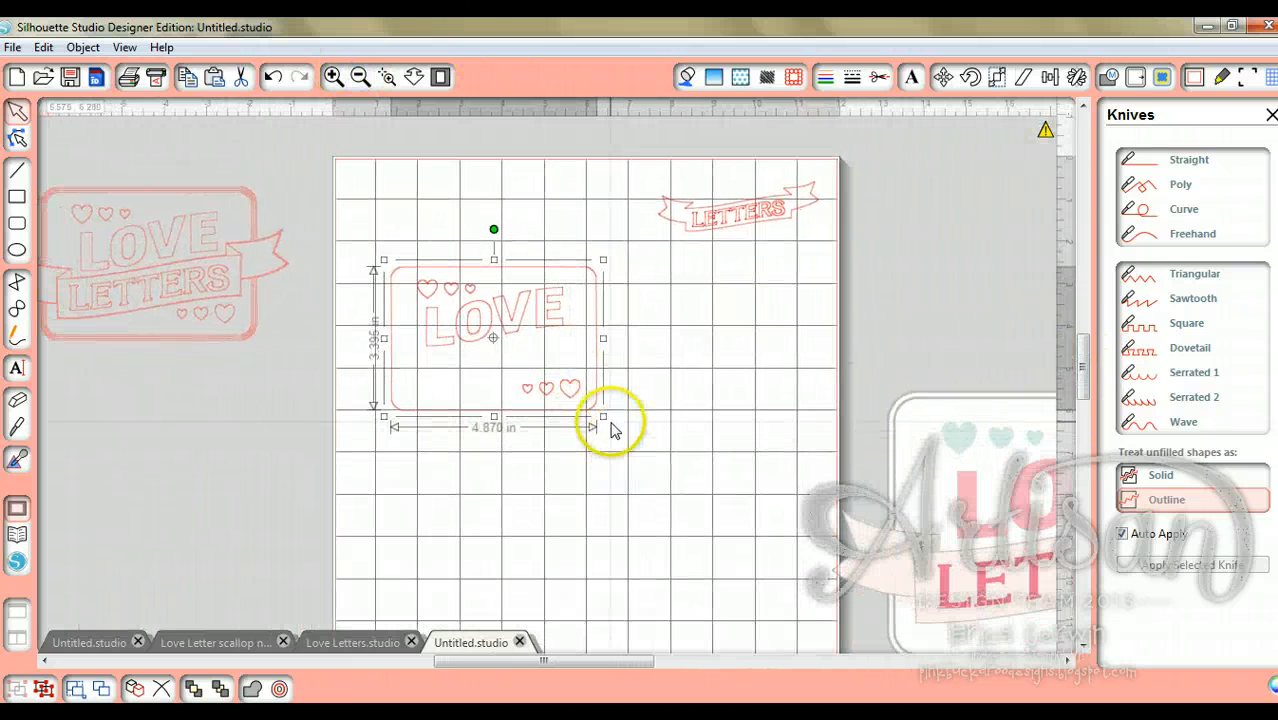
pyautogui.moveTo(603, 416); pyautogui.dragTo(791, 354)
pyautogui.click(693, 486)
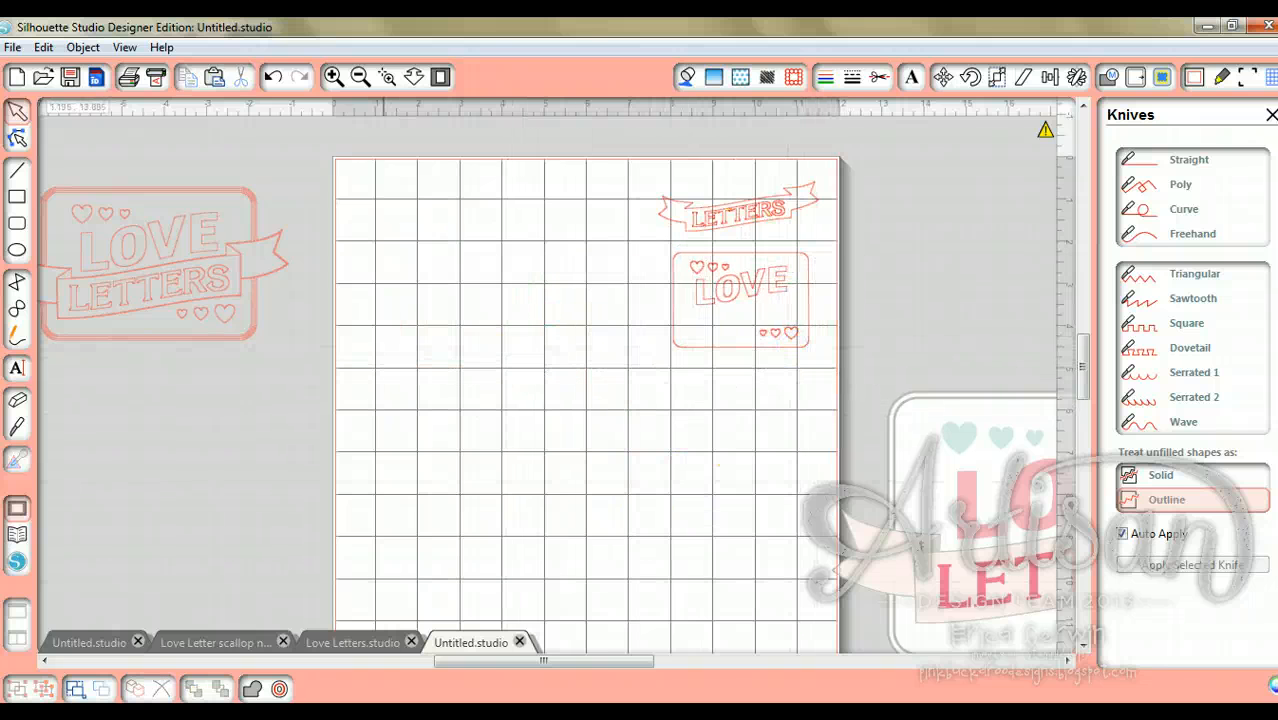
pyautogui.click(340, 603)
pyautogui.click(210, 717)
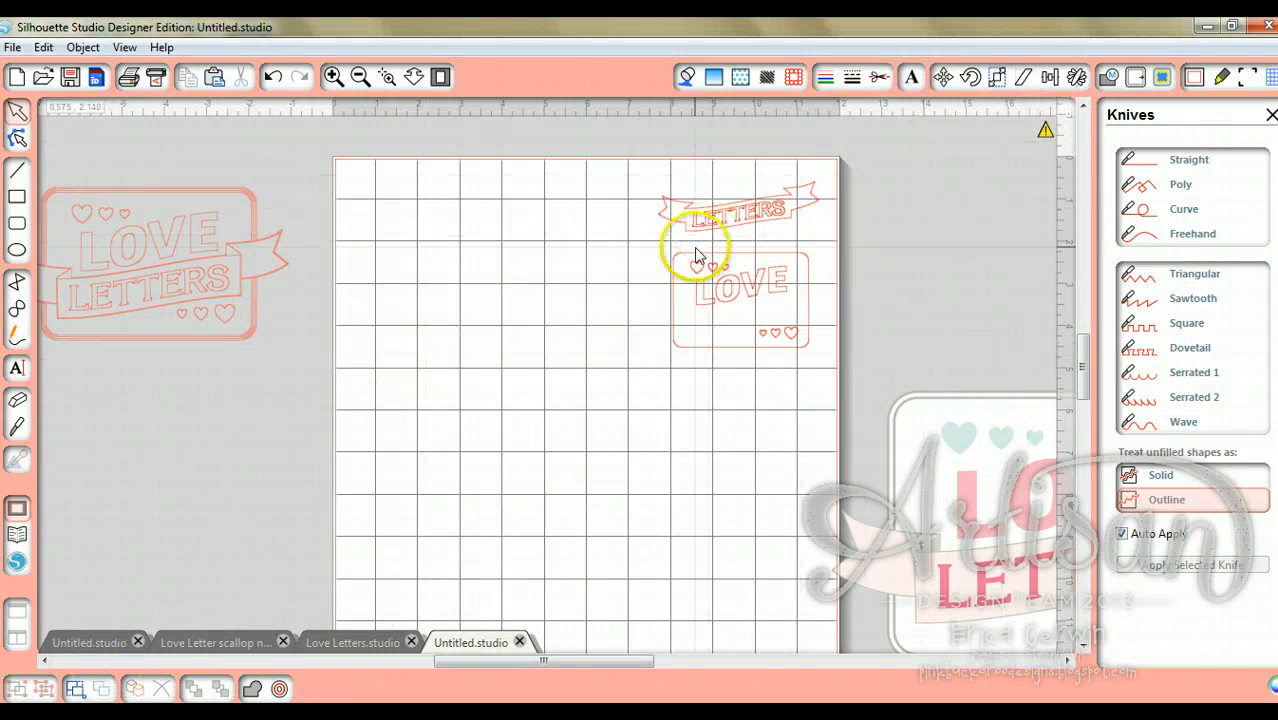
# Step: Move the LOVE panel to the page's upper left area and draw a slightly larger rounded rectangle around it as a mat
pyautogui.moveTo(252, 329); pyautogui.dragTo(242, 300)
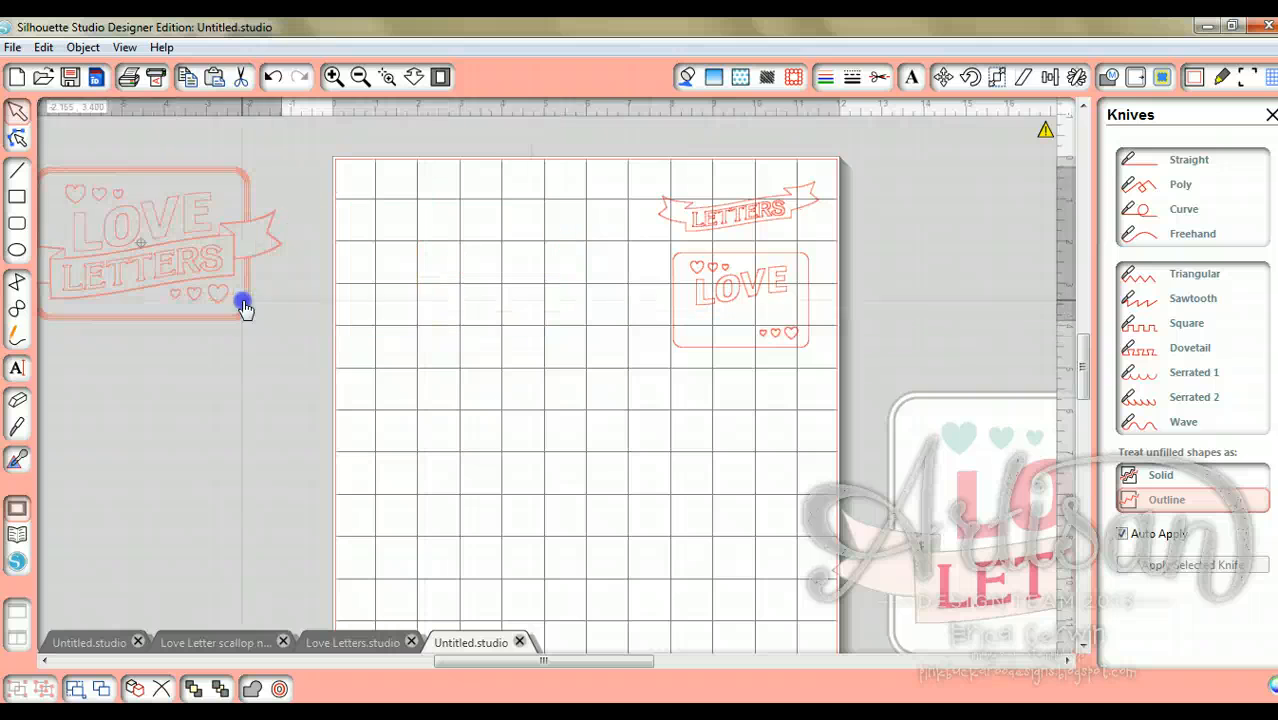
pyautogui.moveTo(693, 345); pyautogui.dragTo(411, 284)
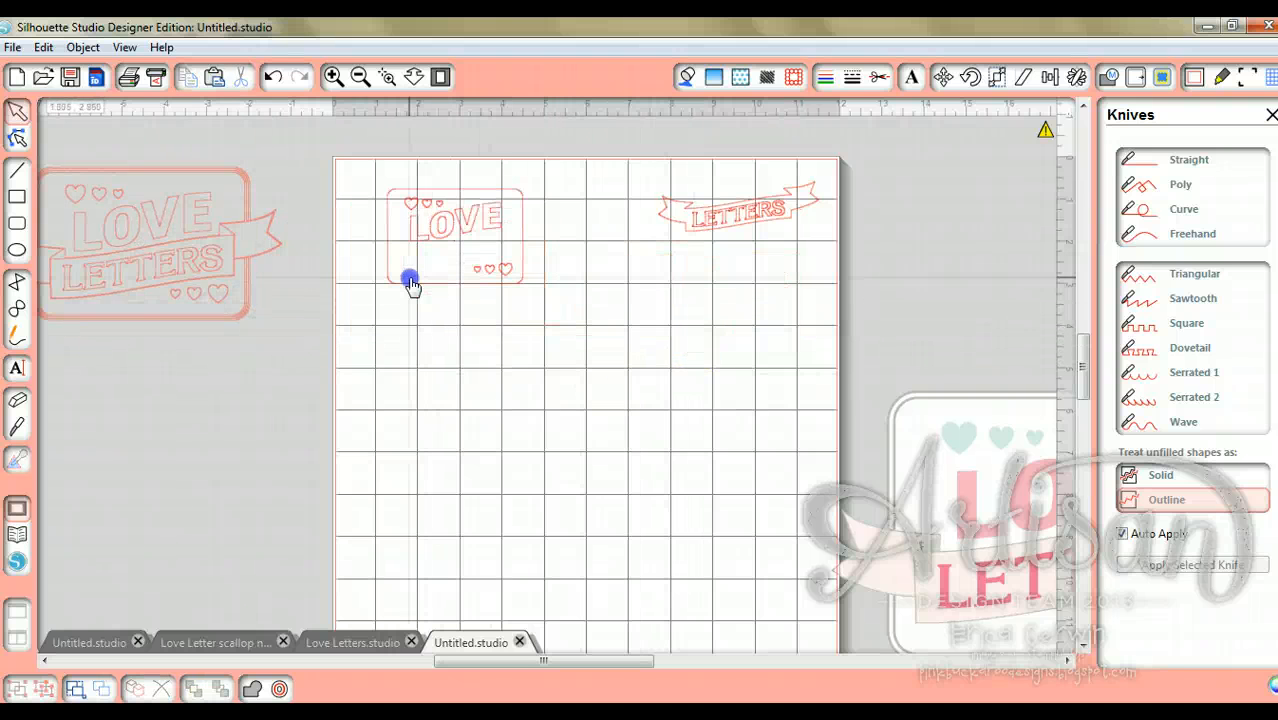
pyautogui.click(17, 224)
pyautogui.moveTo(383, 181); pyautogui.dragTo(528, 291)
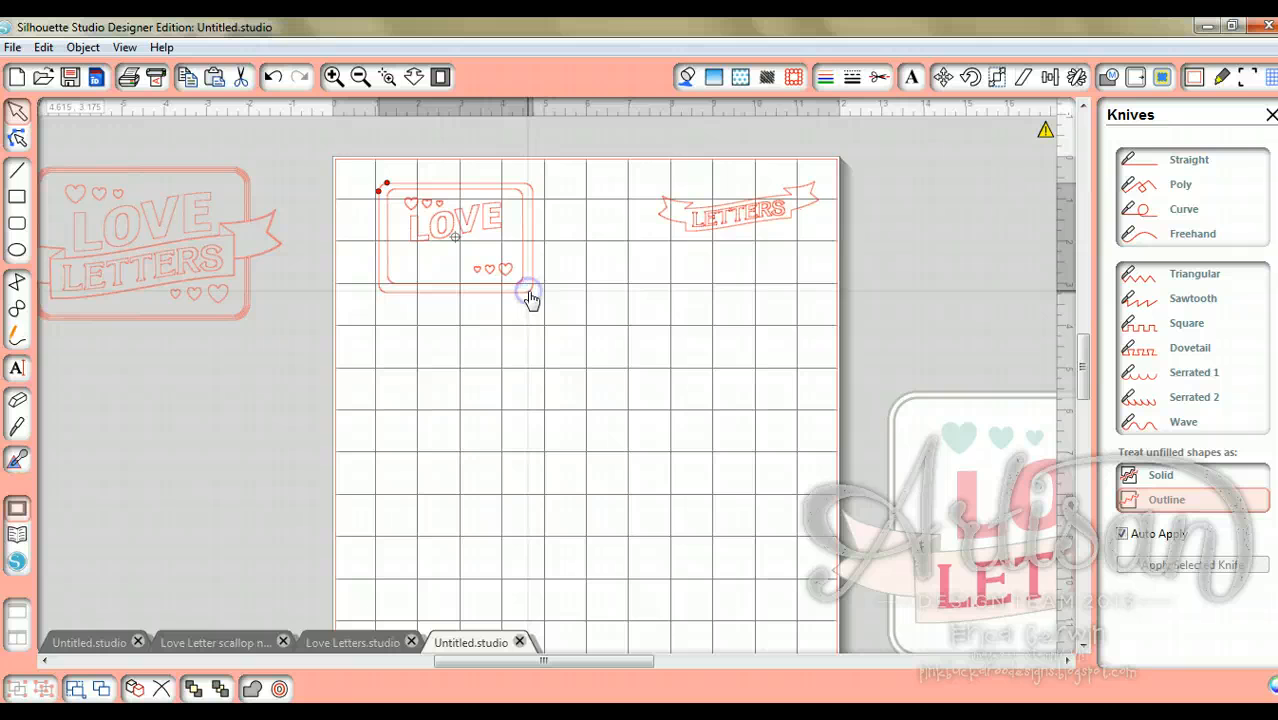
pyautogui.click(533, 326)
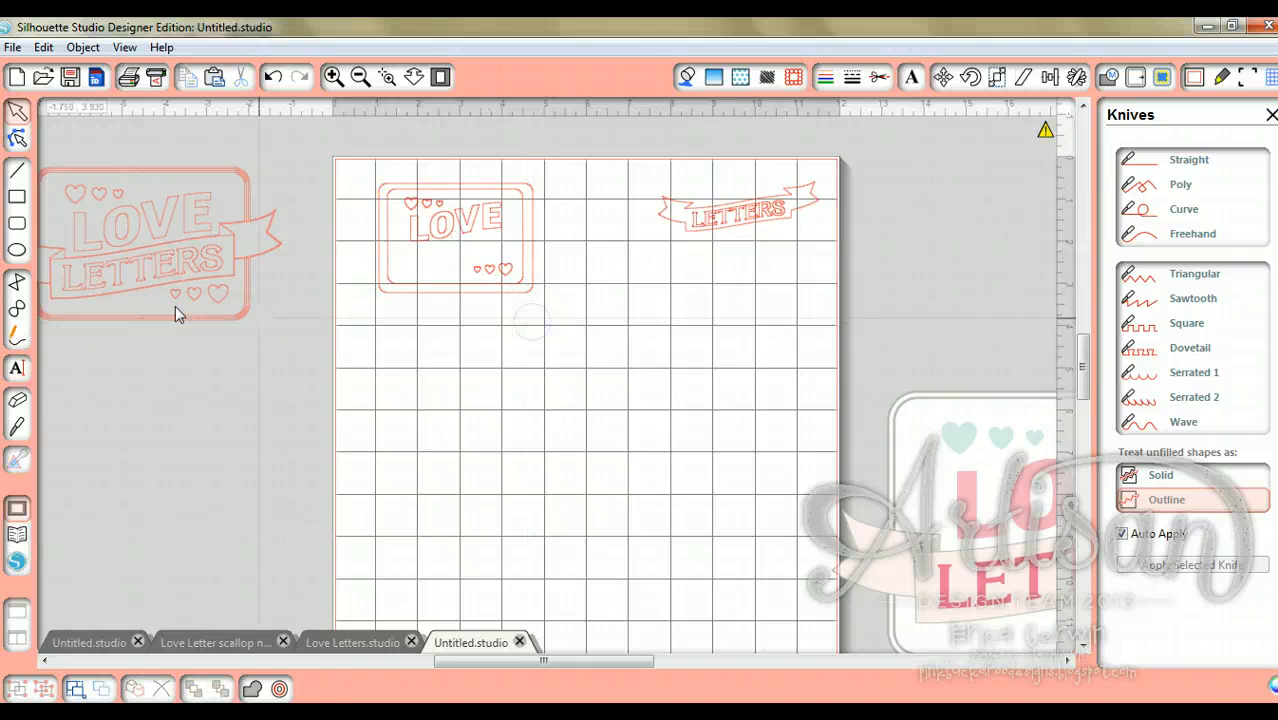
# Step: Draw a second, larger rounded rectangle around the first mat, about 2.9 in high, and narrow it to about 4.05 in wide
pyautogui.click(20, 226)
pyautogui.moveTo(362, 177)
pyautogui.mouseDown()
pyautogui.moveTo(557, 283)
pyautogui.moveTo(527, 305)
pyautogui.moveTo(543, 294)
pyautogui.mouseUp()
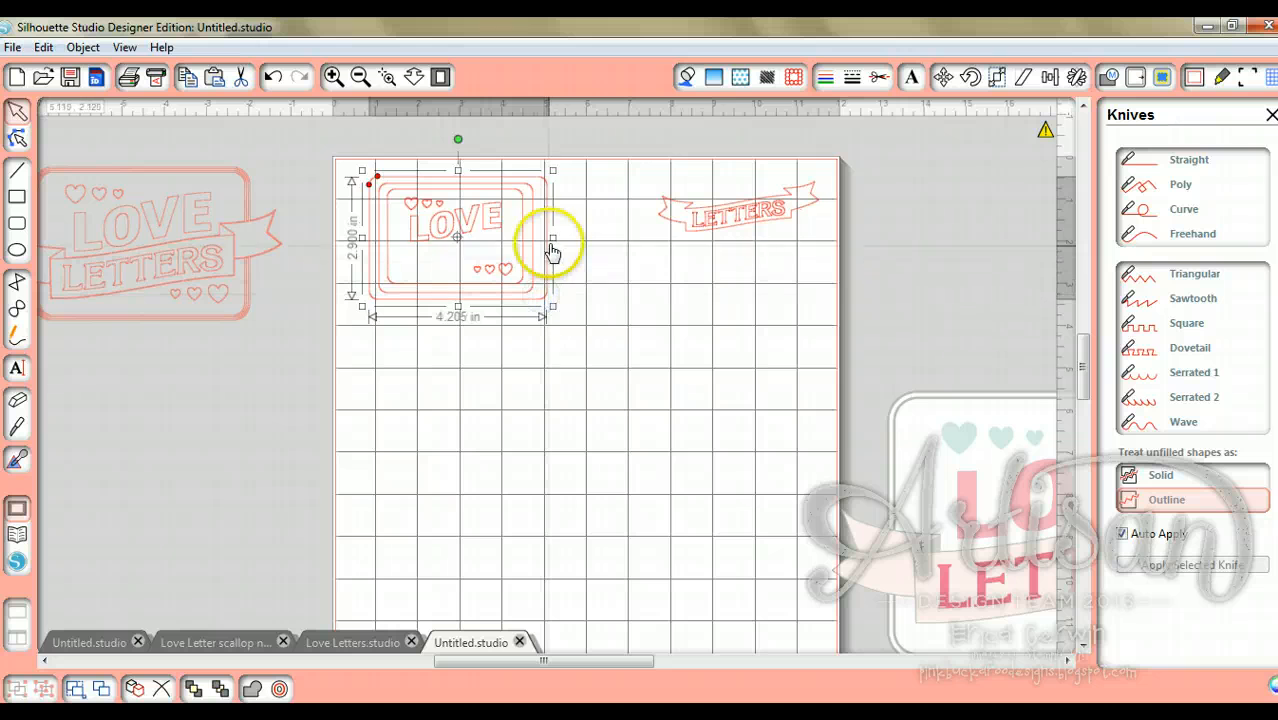
pyautogui.moveTo(551, 237); pyautogui.dragTo(545, 237)
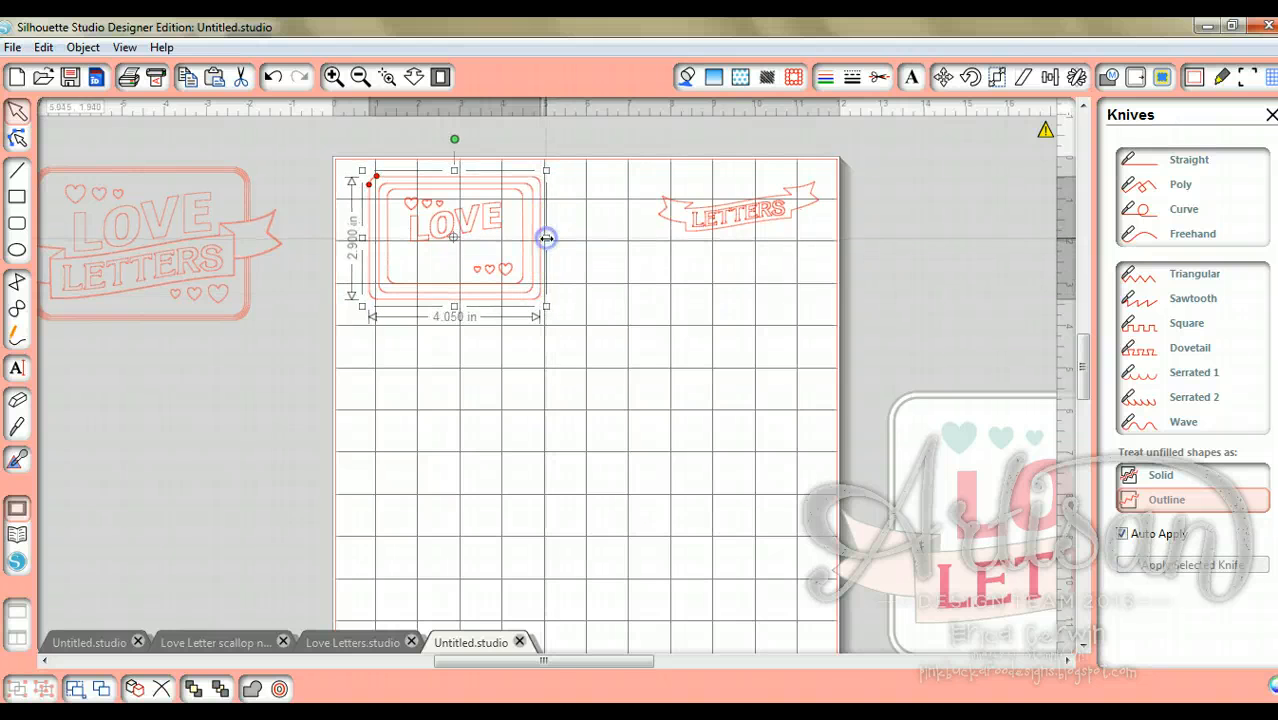
pyautogui.click(613, 270)
# Step: Place the LETTERS banner across the LOVE panel and enlarge it to about 4.52 in wide so its tails overhang the mats
pyautogui.moveTo(741, 240); pyautogui.dragTo(459, 265)
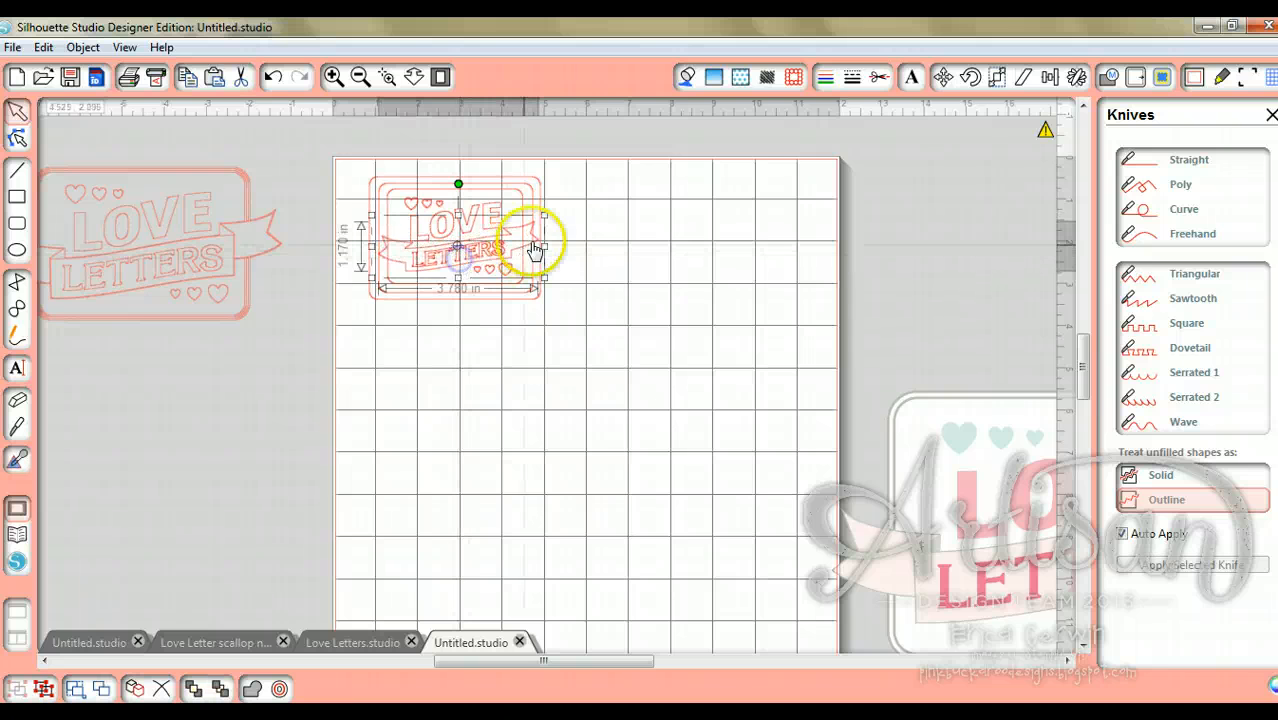
pyautogui.moveTo(545, 275); pyautogui.dragTo(525, 258)
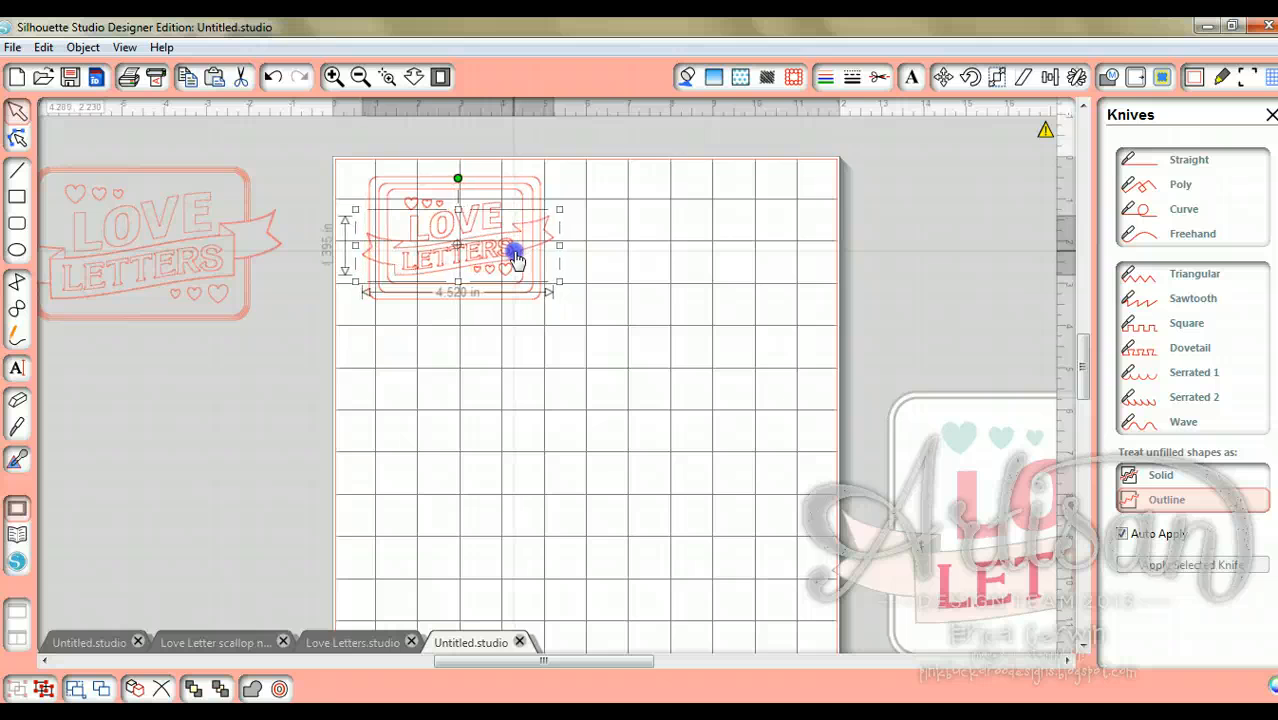
pyautogui.click(679, 362)
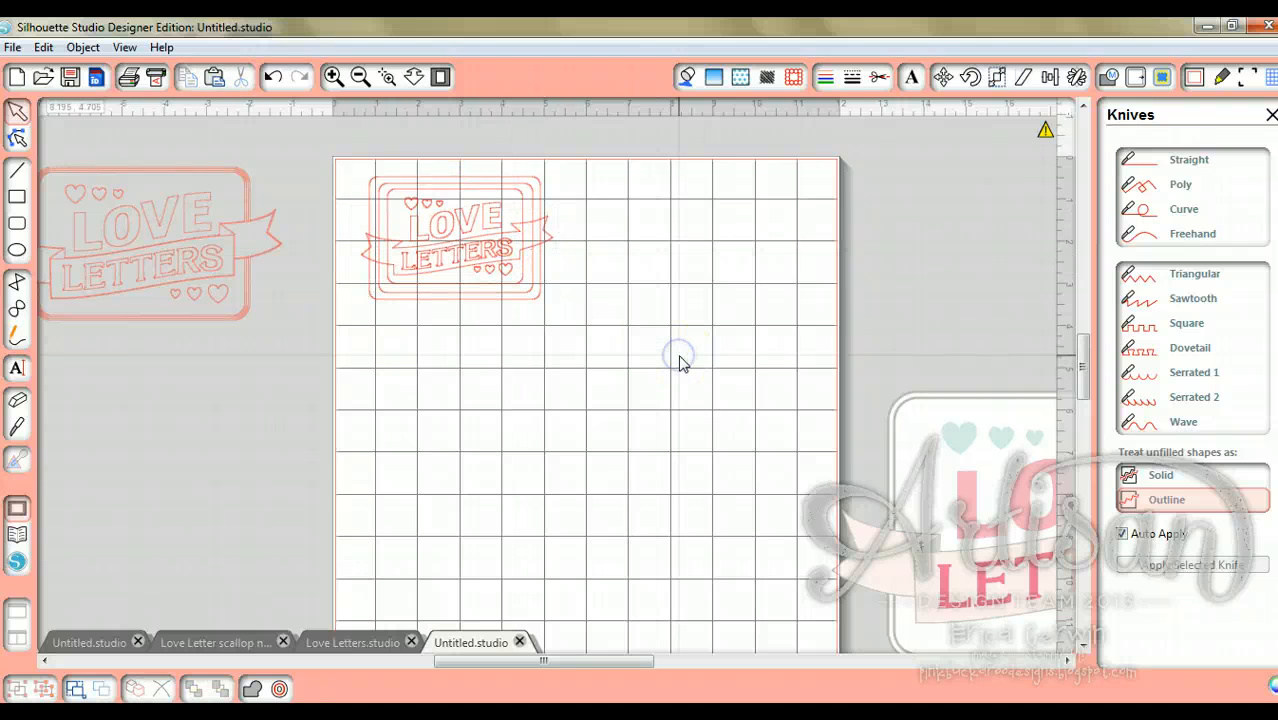
# Step: Spread the layers apart on the page, moving the banner and LOVE panel to the right side and separating the two rounded mats
pyautogui.moveTo(485, 271); pyautogui.dragTo(532, 279)
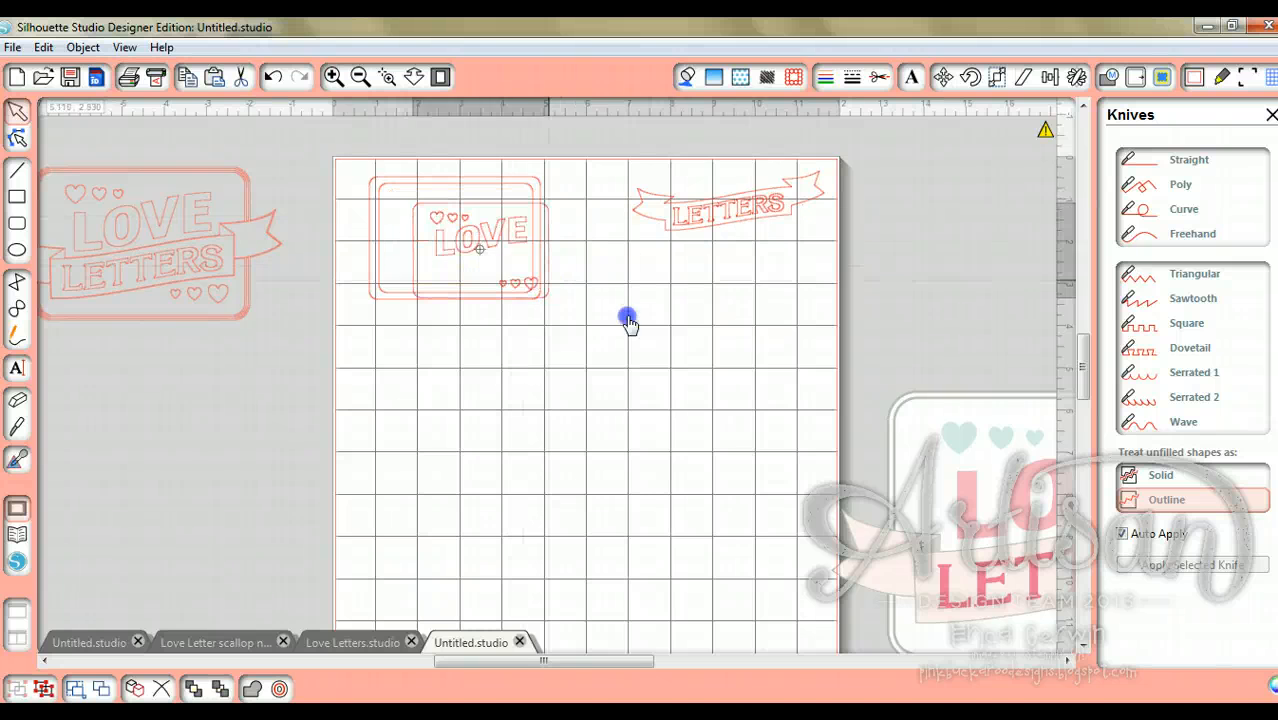
pyautogui.moveTo(628, 320); pyautogui.dragTo(803, 342)
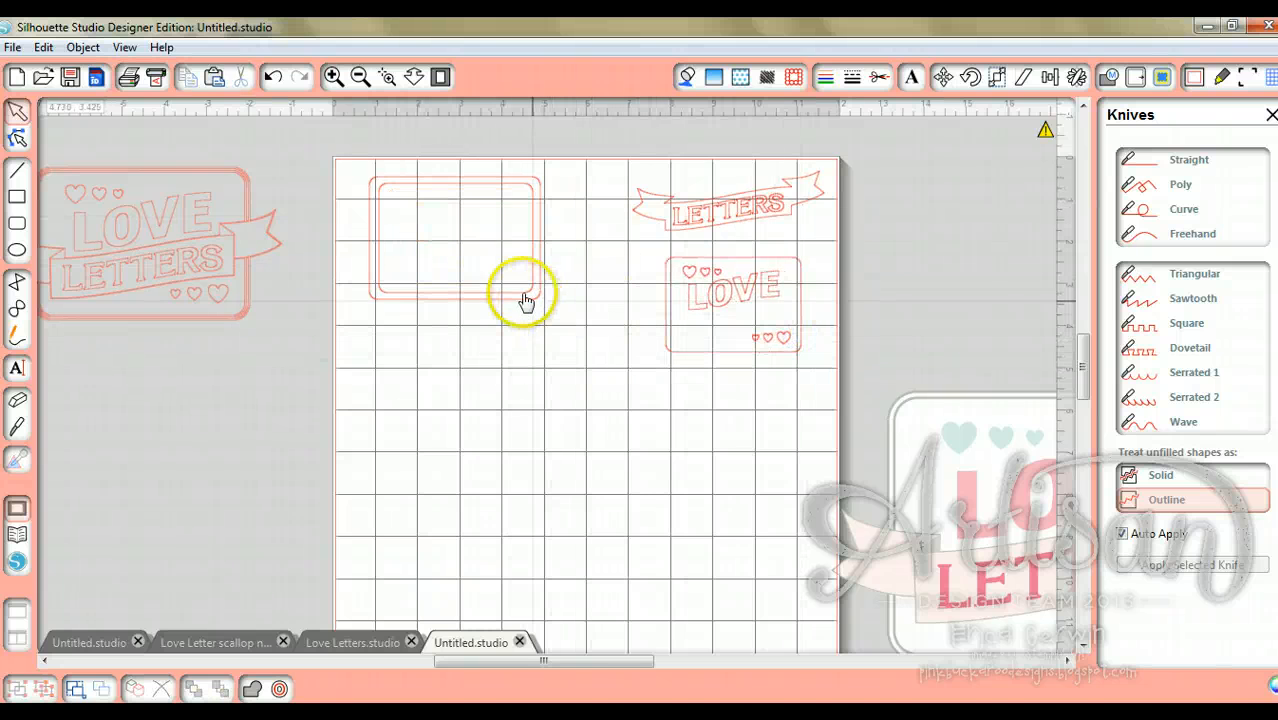
pyautogui.moveTo(523, 298)
pyautogui.mouseDown()
pyautogui.moveTo(519, 456)
pyautogui.moveTo(508, 316)
pyautogui.mouseUp()
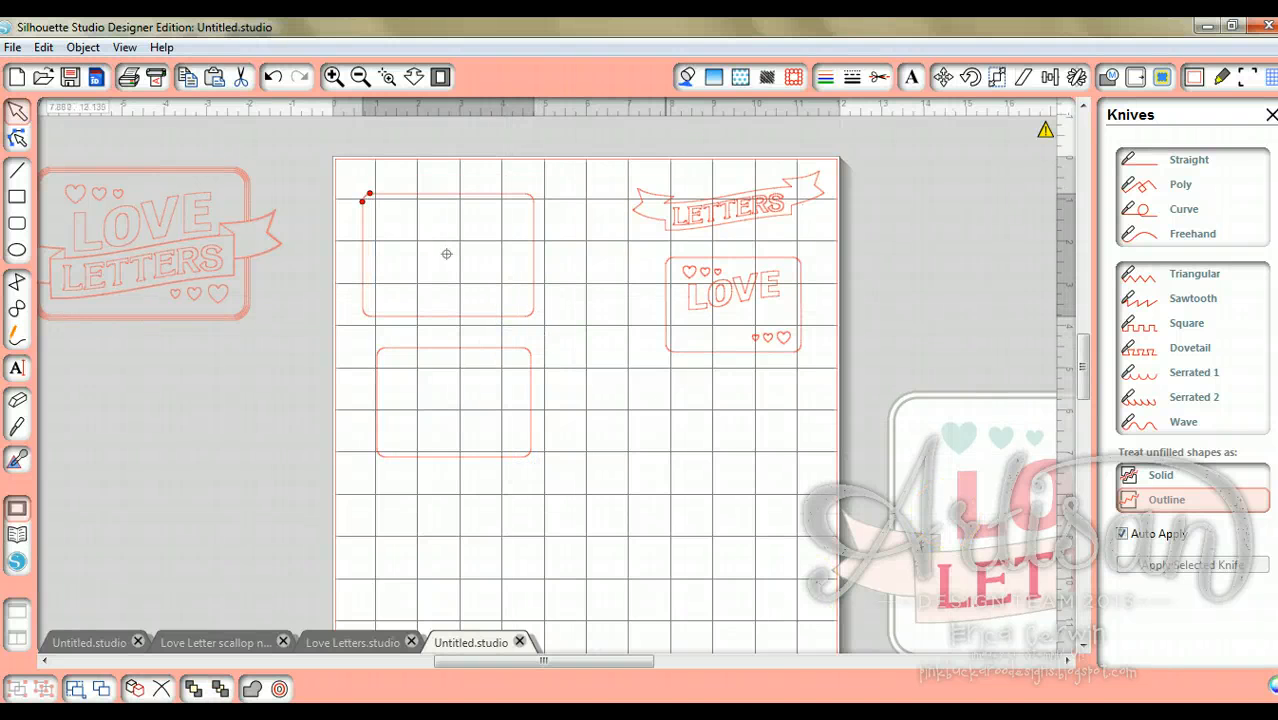
# Step: Examine the layering of the finished Love Letters card in photo DSC_0037 in Windows Live Photo Gallery, and return to the design
pyautogui.click(450, 712)
pyautogui.click(290, 660)
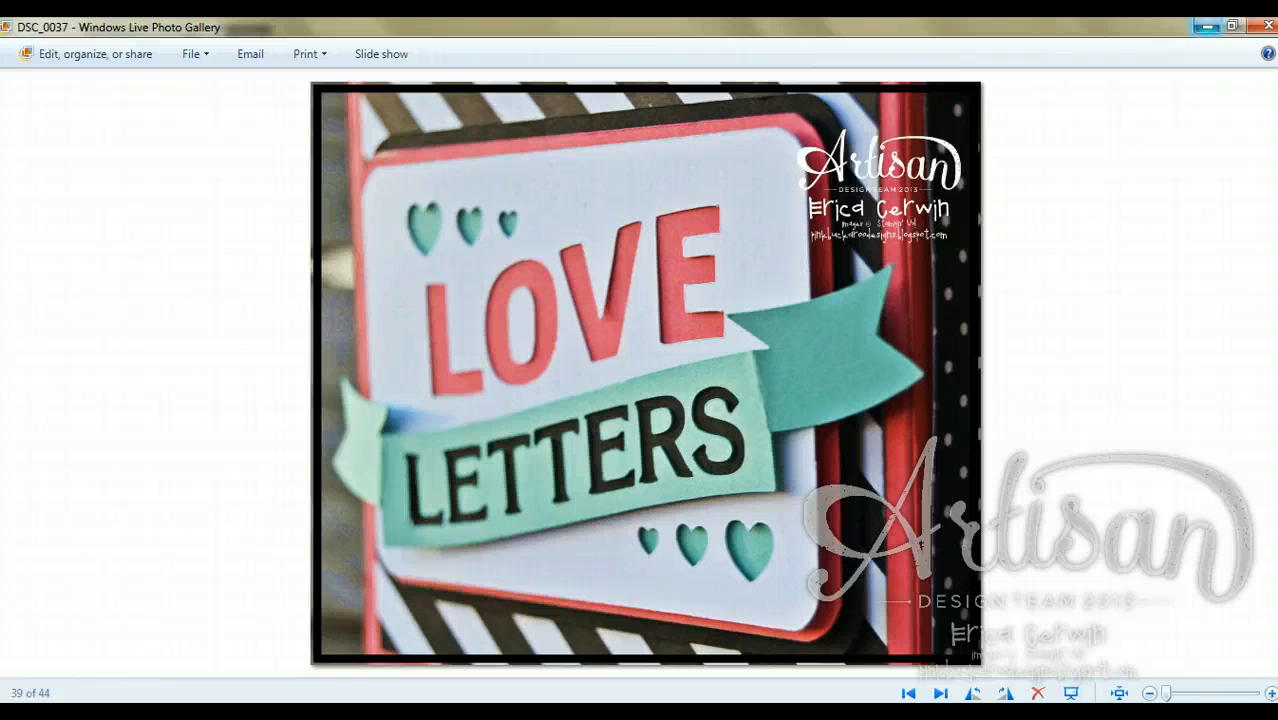
pyautogui.click(1207, 26)
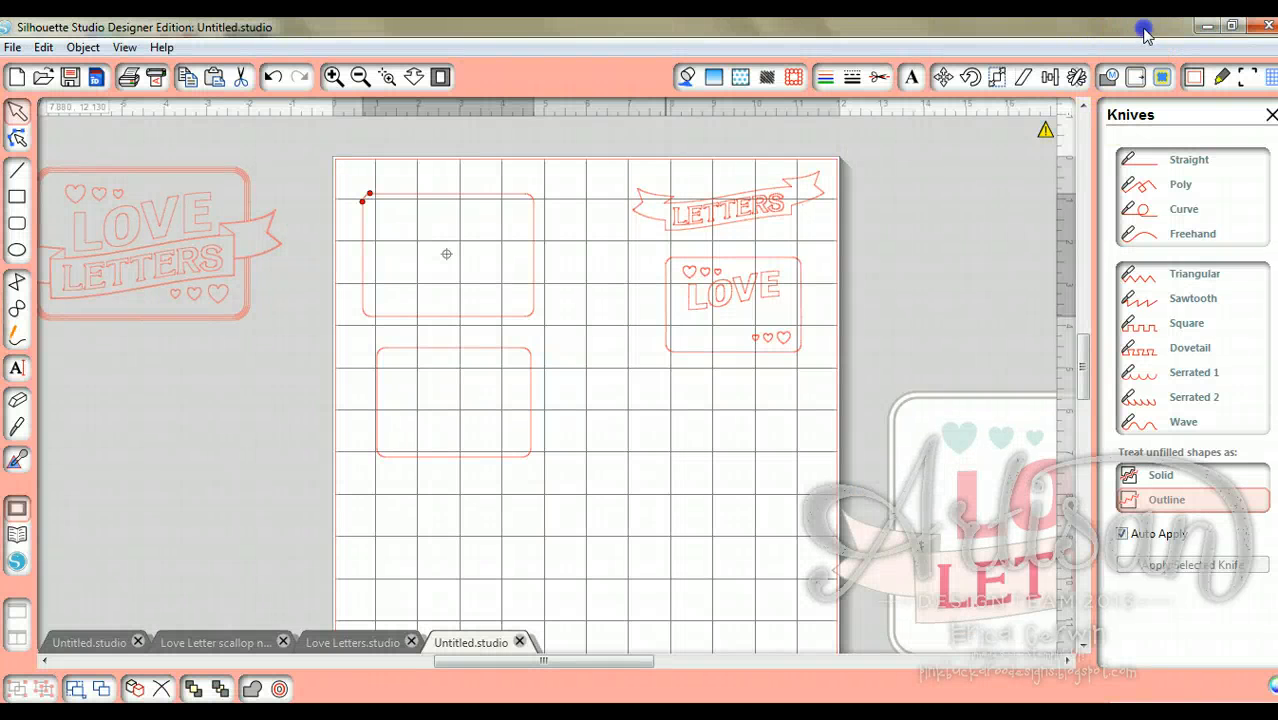